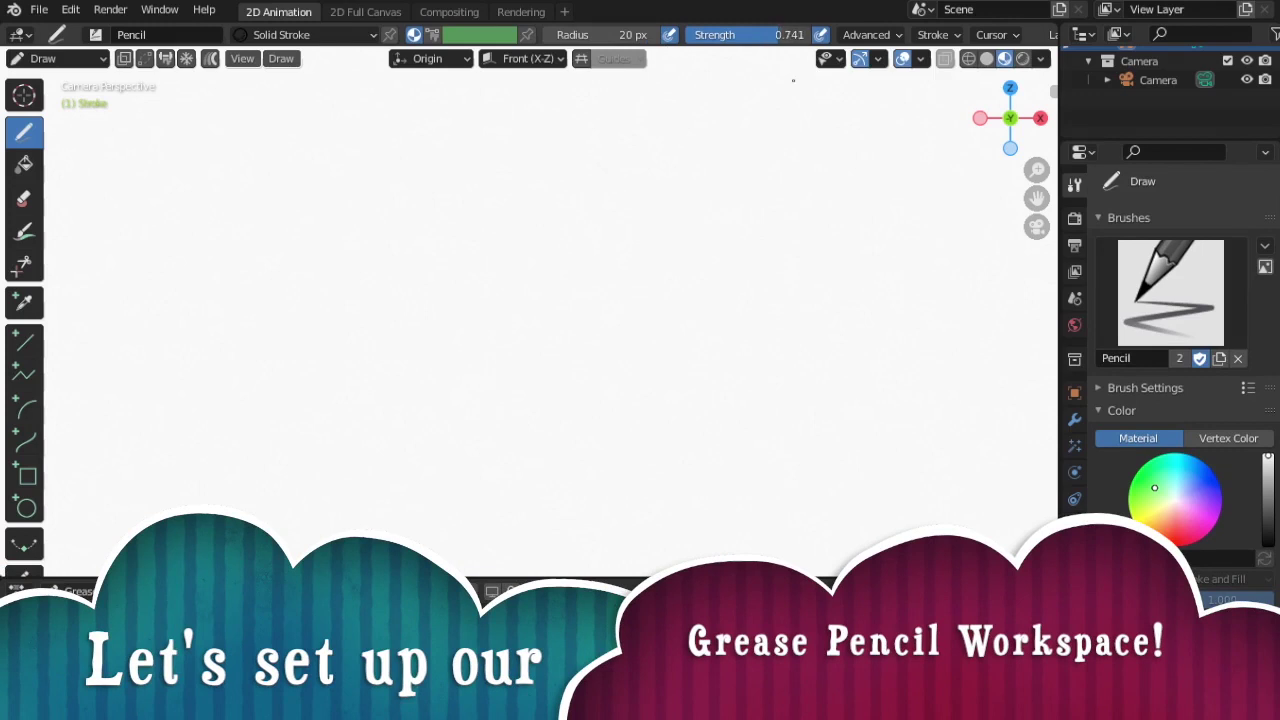
- Split the Properties editor horizontally, keeping the Stroke object's layers in the upper part and showing its materials in the lower part
right_click(1058, 474)
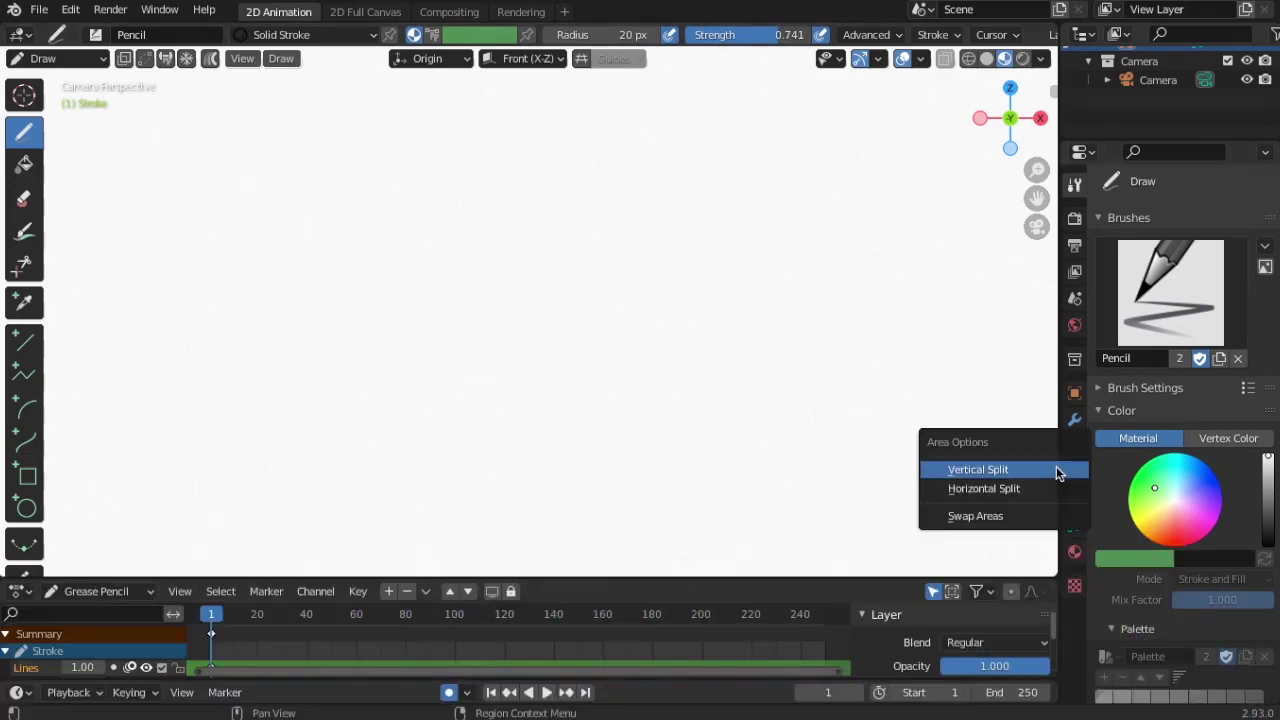
left_click(1000, 488)
left_click(1075, 335)
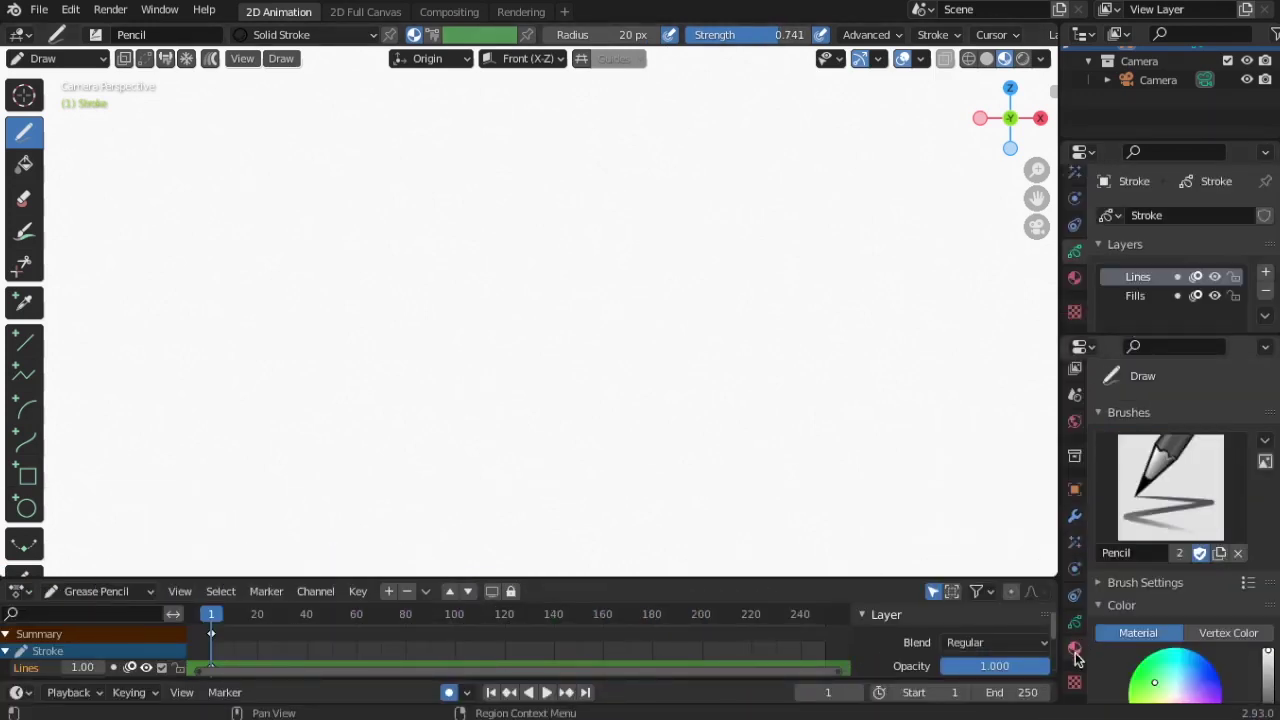
left_click(1075, 648)
- Remove all existing materials from the Stroke object and create a single new one
left_click(1135, 471)
left_click(1265, 428)
left_click(1265, 428)
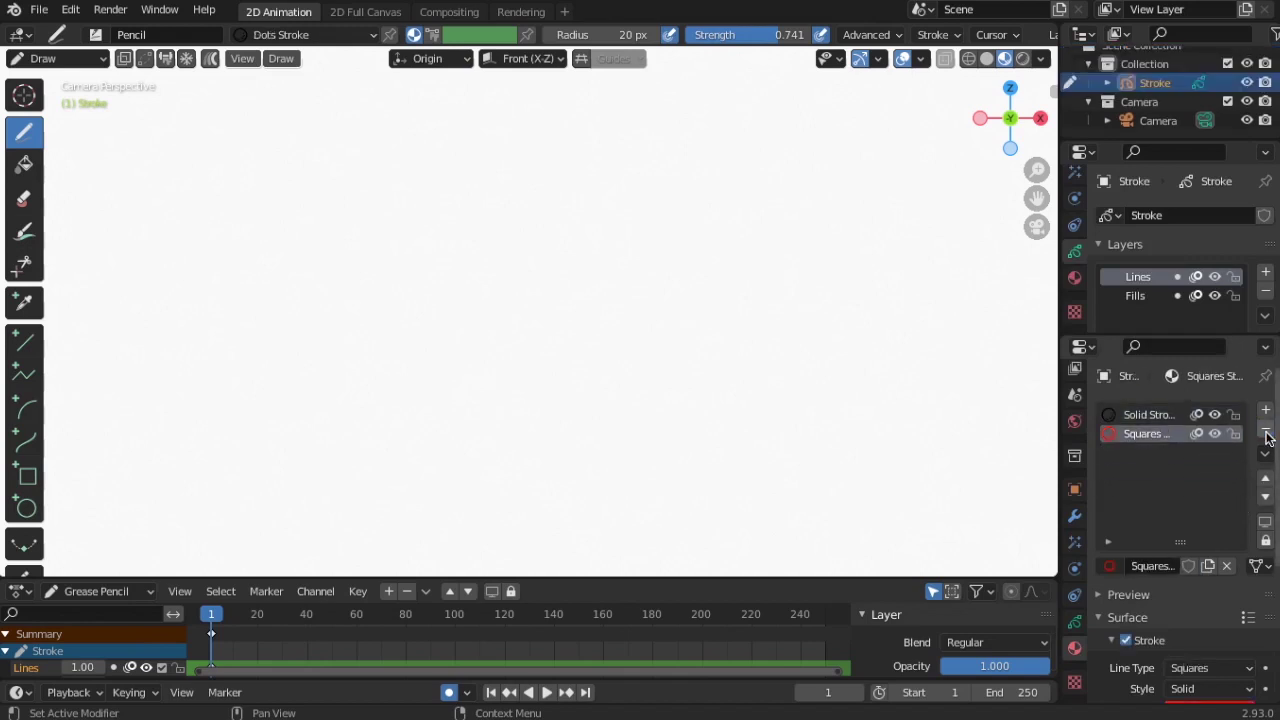
left_click(1265, 428)
left_click(1265, 428)
left_click(1265, 410)
left_click(1190, 566)
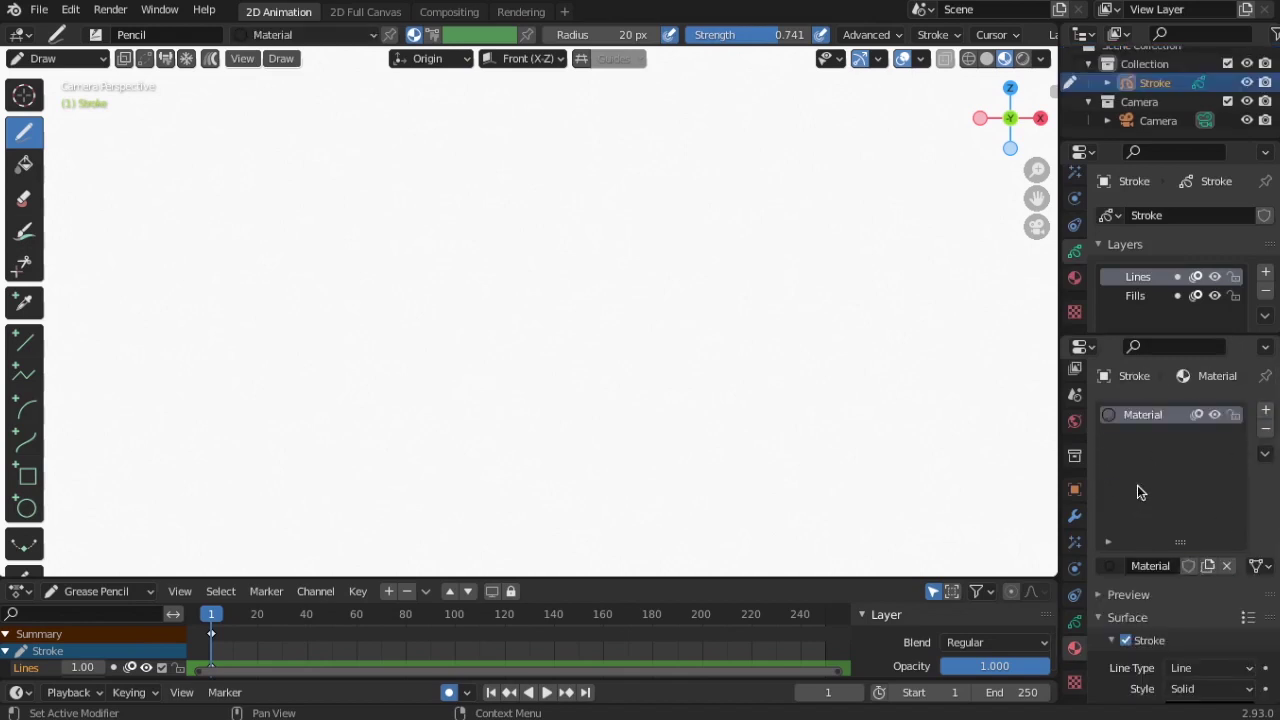
- Set the new material's stroke base color to bright red
scroll(1165, 570, "down", 2)
scroll(1166, 571, "down", 4)
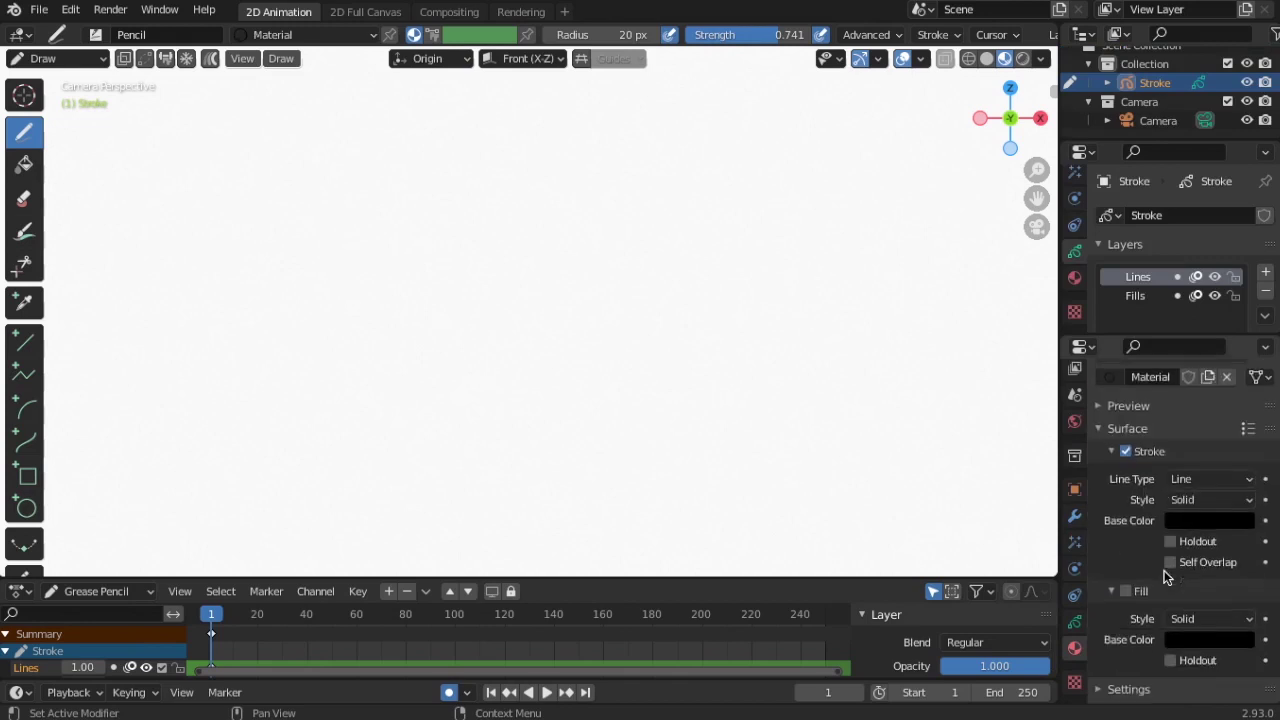
scroll(1166, 571, "up", 3)
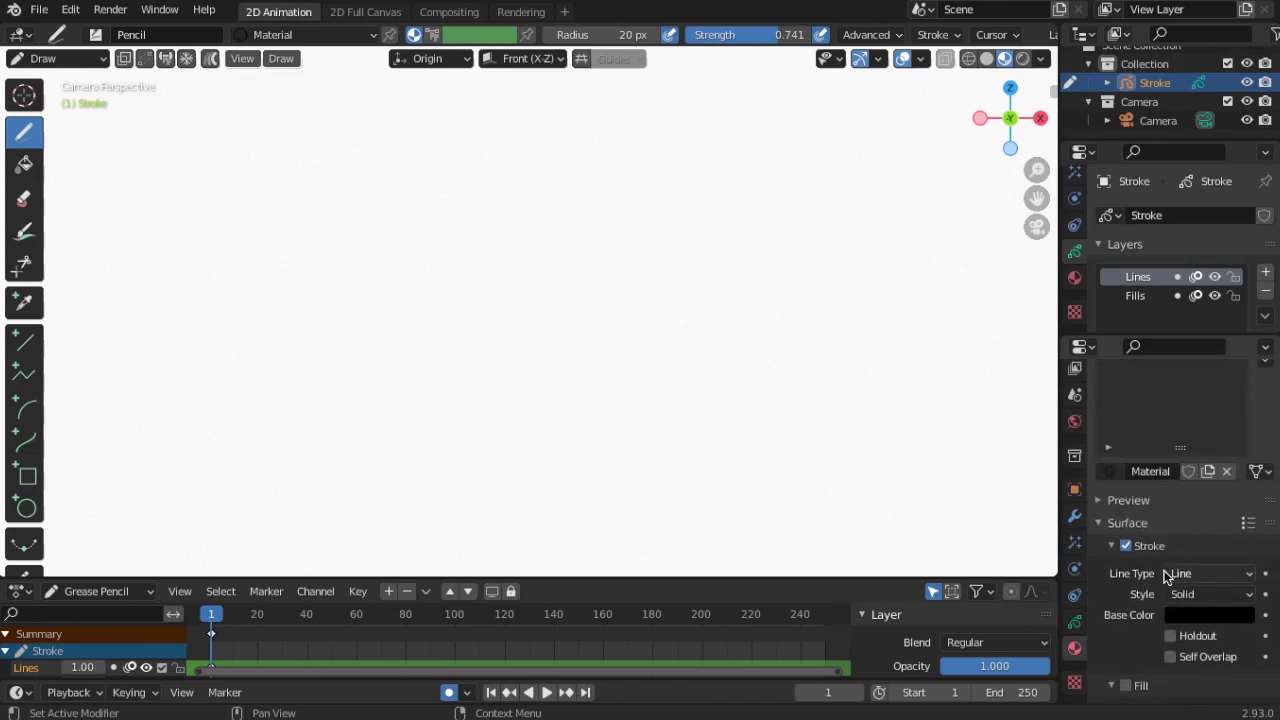
scroll(1165, 576, "down", 2)
left_click(1248, 534)
left_click_drag(1240, 408, 1240, 271)
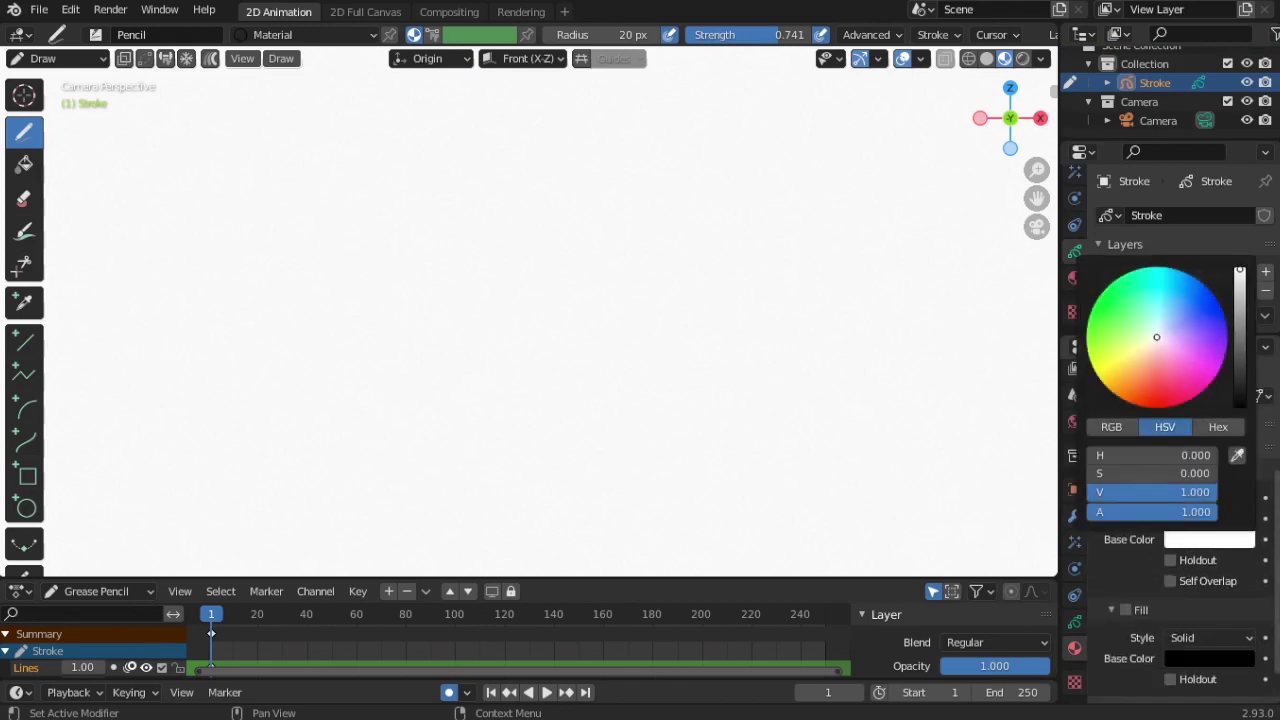
left_click_drag(1156, 342, 1155, 406)
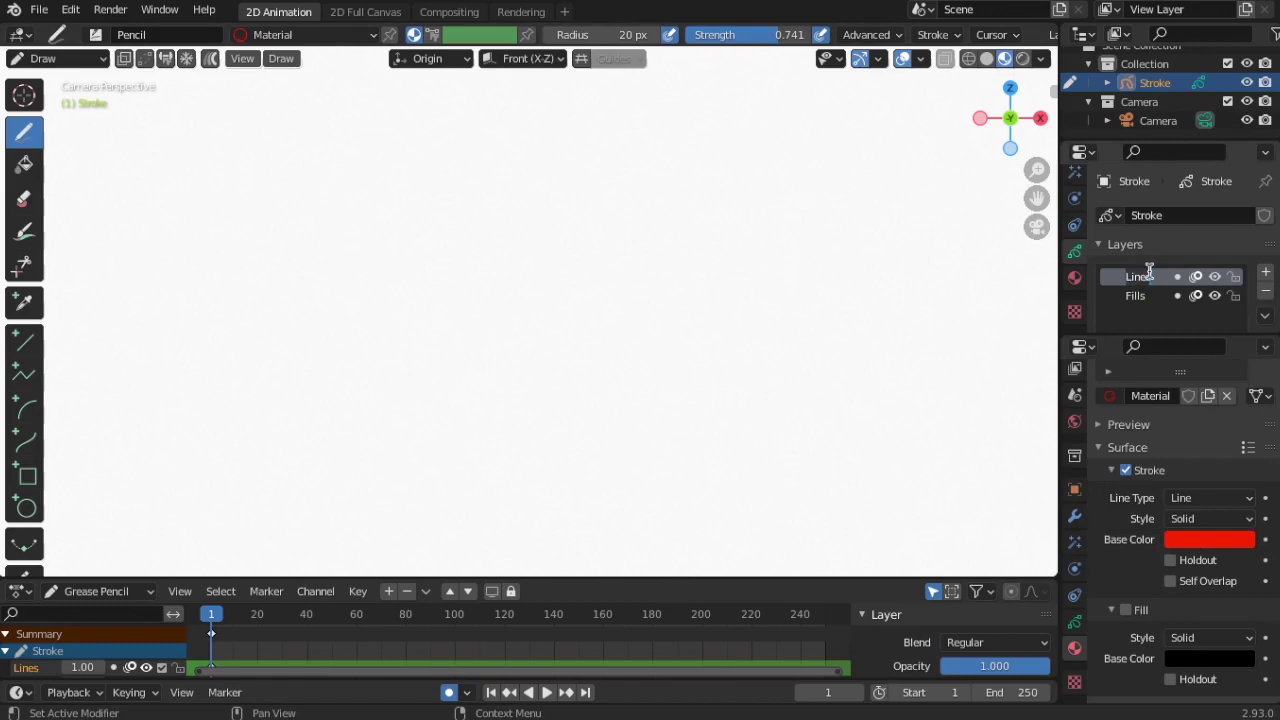
- Rename the Lines layer as Guidelines and widen the properties area
type("guidelines")
key("Return")
left_click_drag(1059, 310, 944, 310)
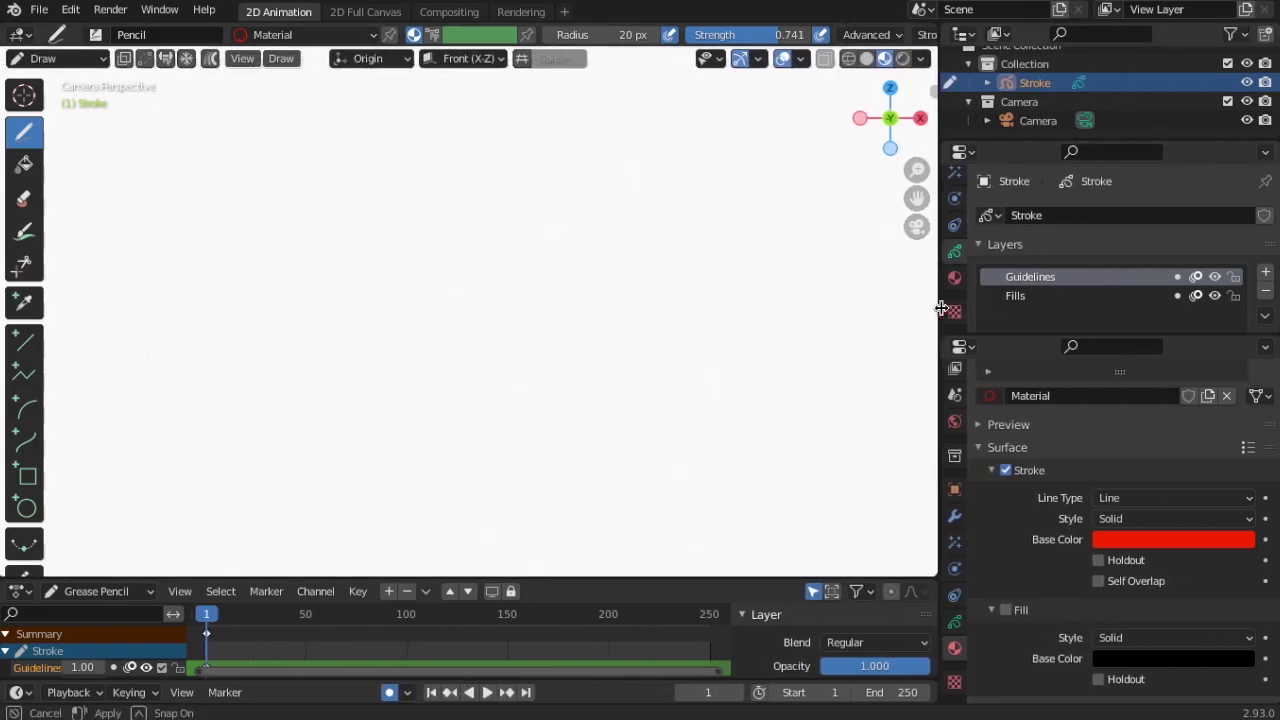
- Rename the Fills layer as character-Sketch and narrow the properties area again
left_click(1033, 295)
type("character")
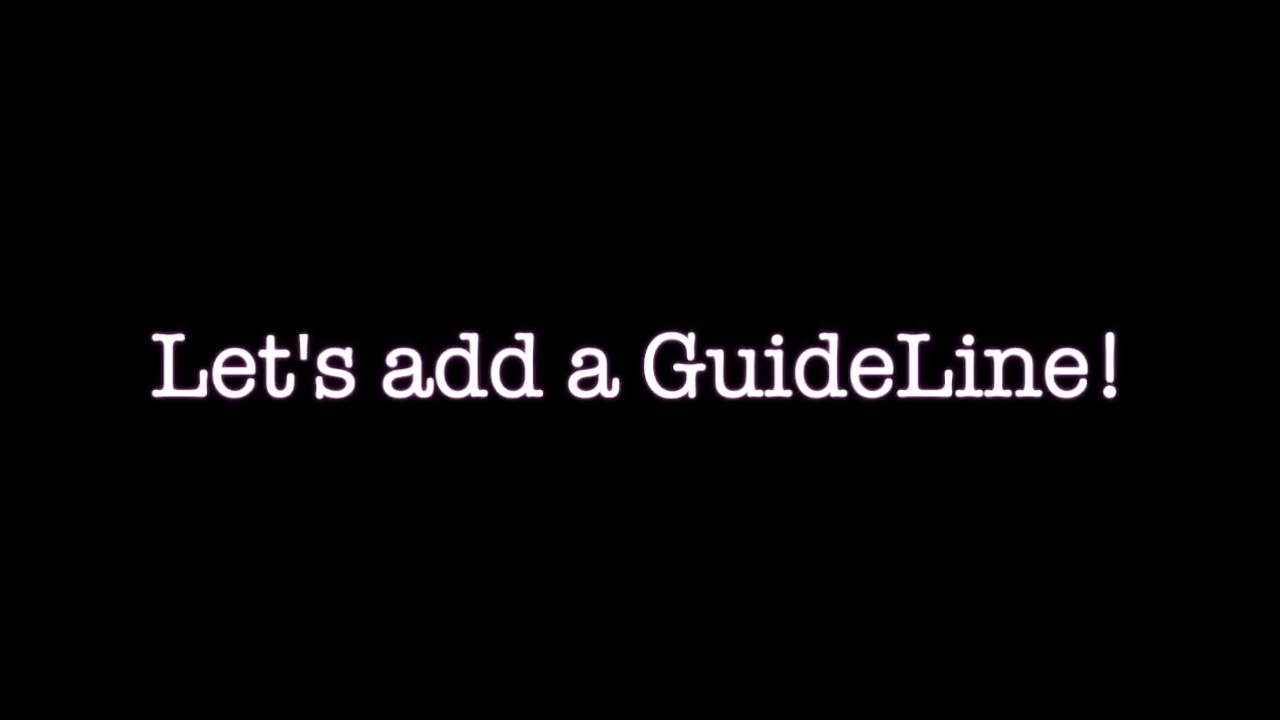
type("character")
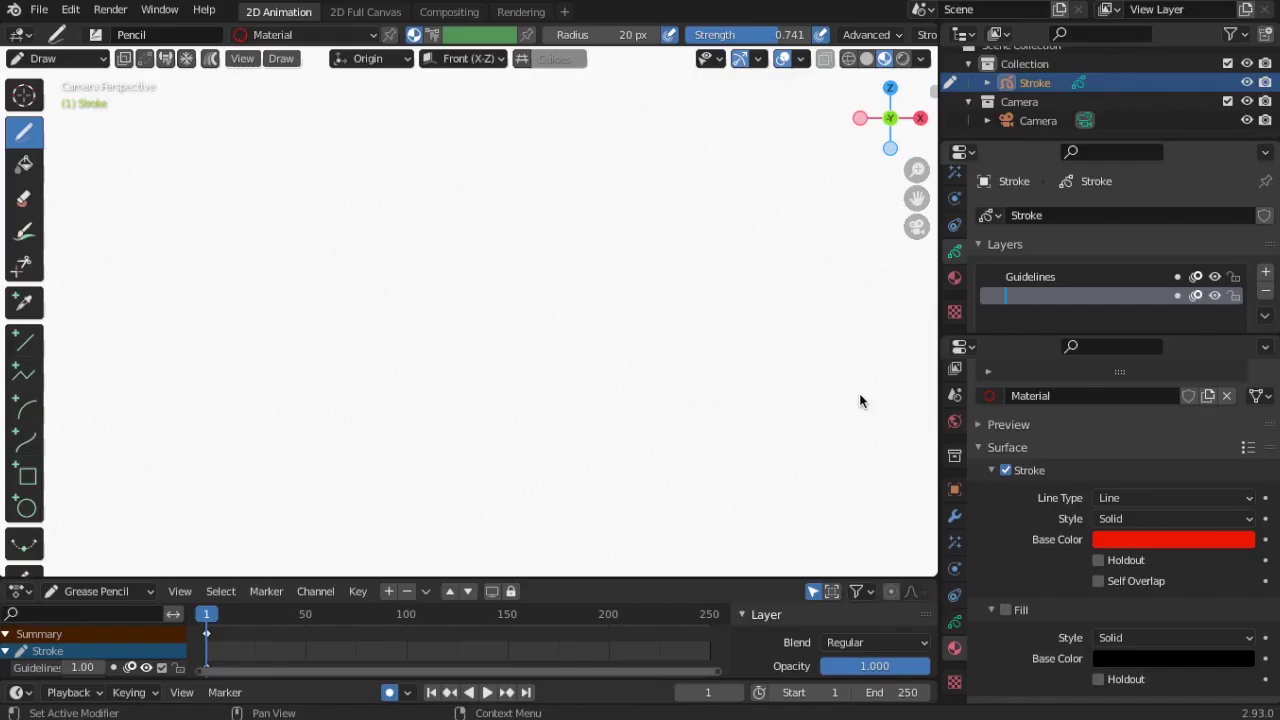
type("-Sketch")
key("Return")
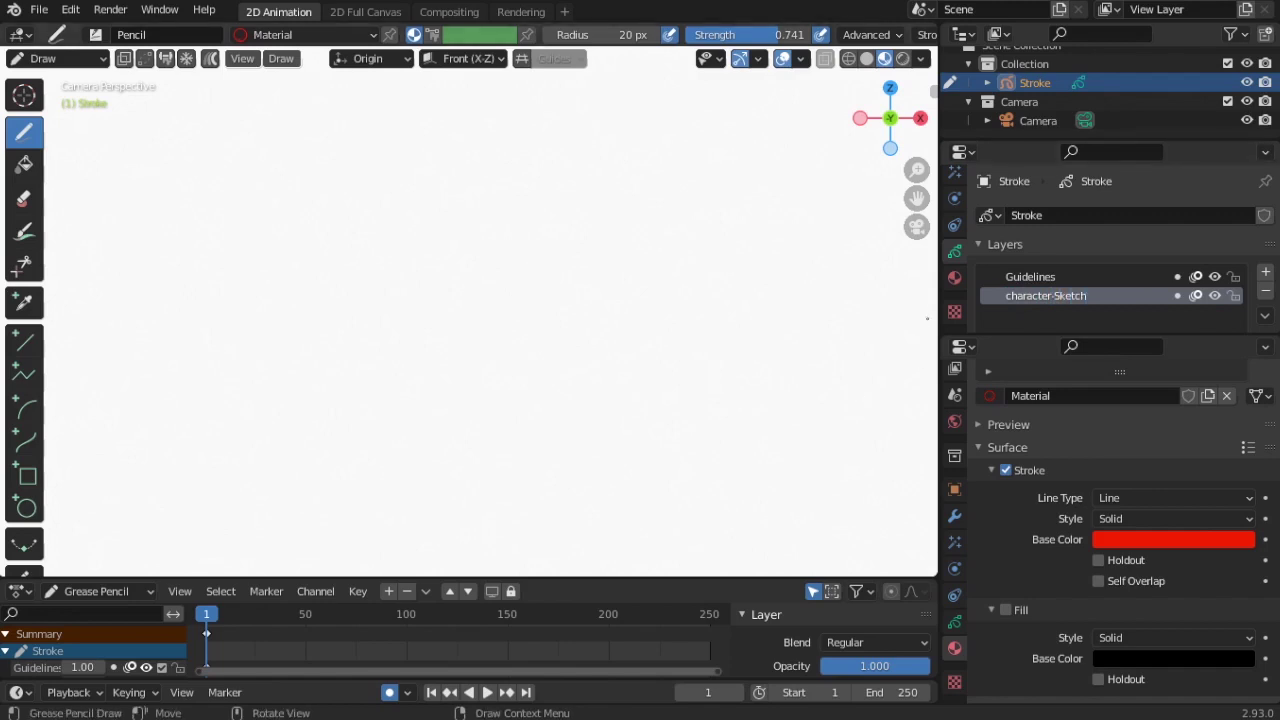
left_click_drag(937, 306, 1033, 300)
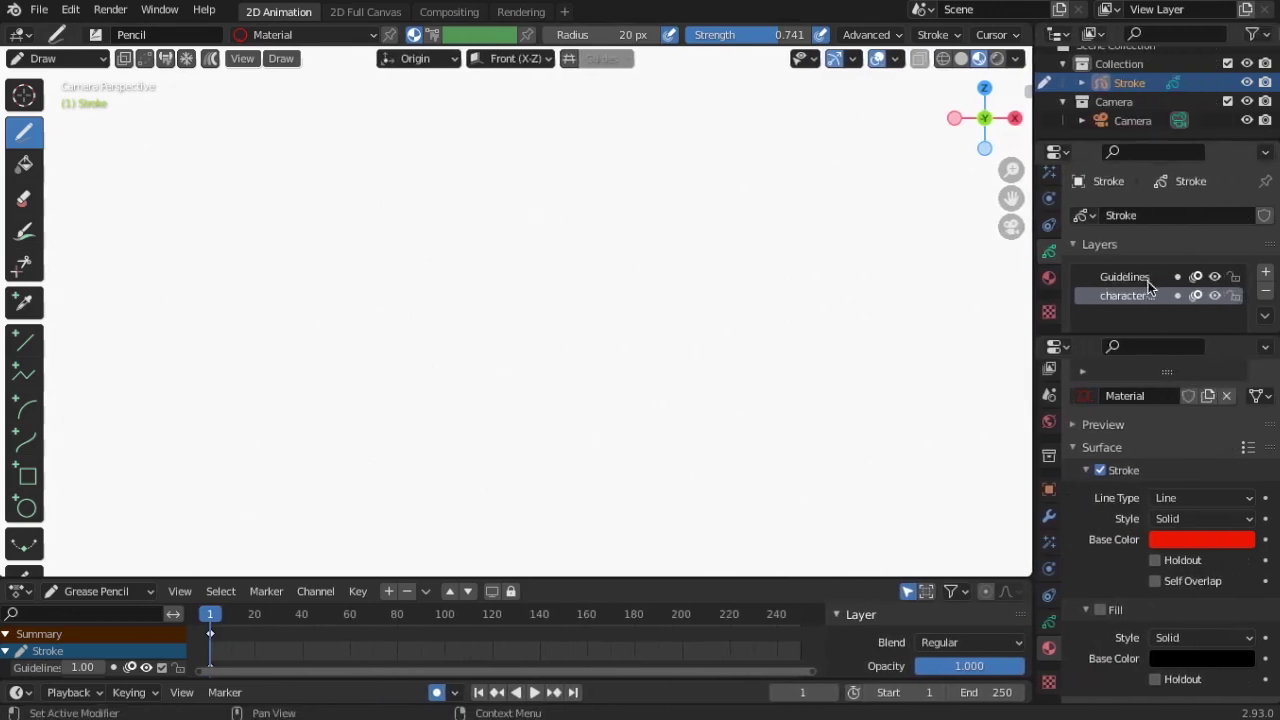
- Activate the Guidelines layer and try a red straight line across the lower canvas with the Line tool
left_click(1140, 282)
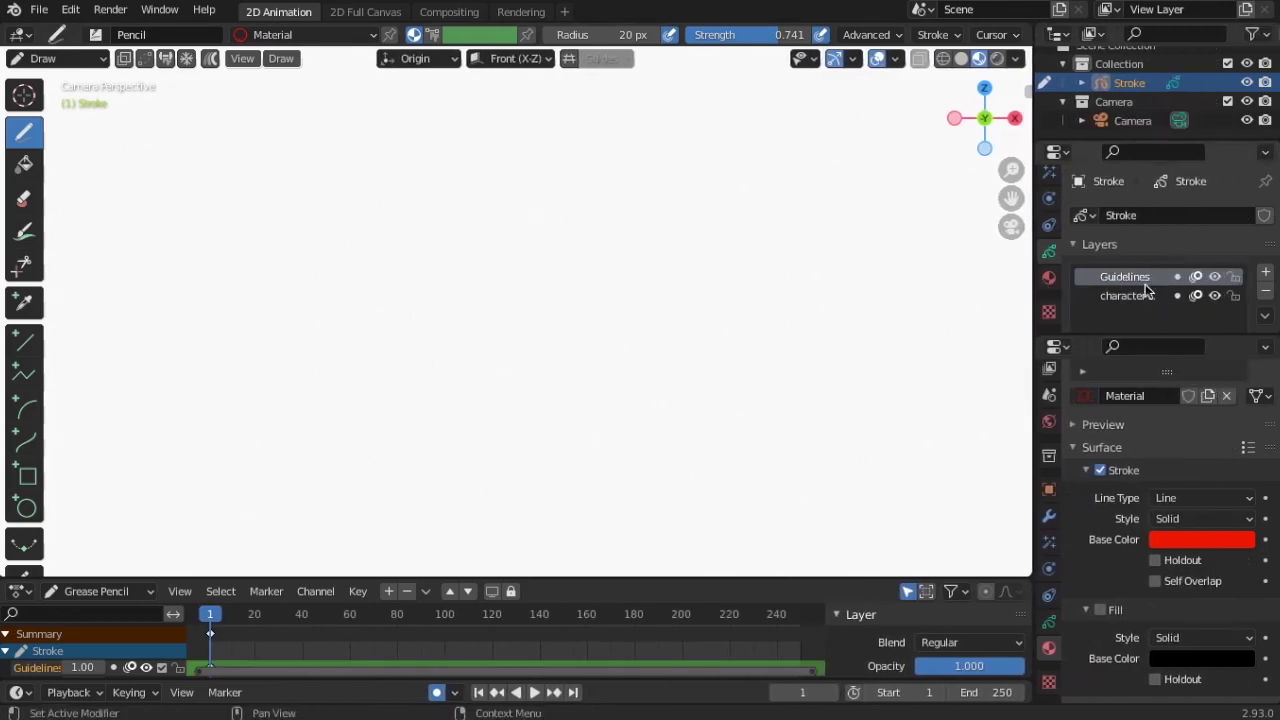
left_click(18, 342)
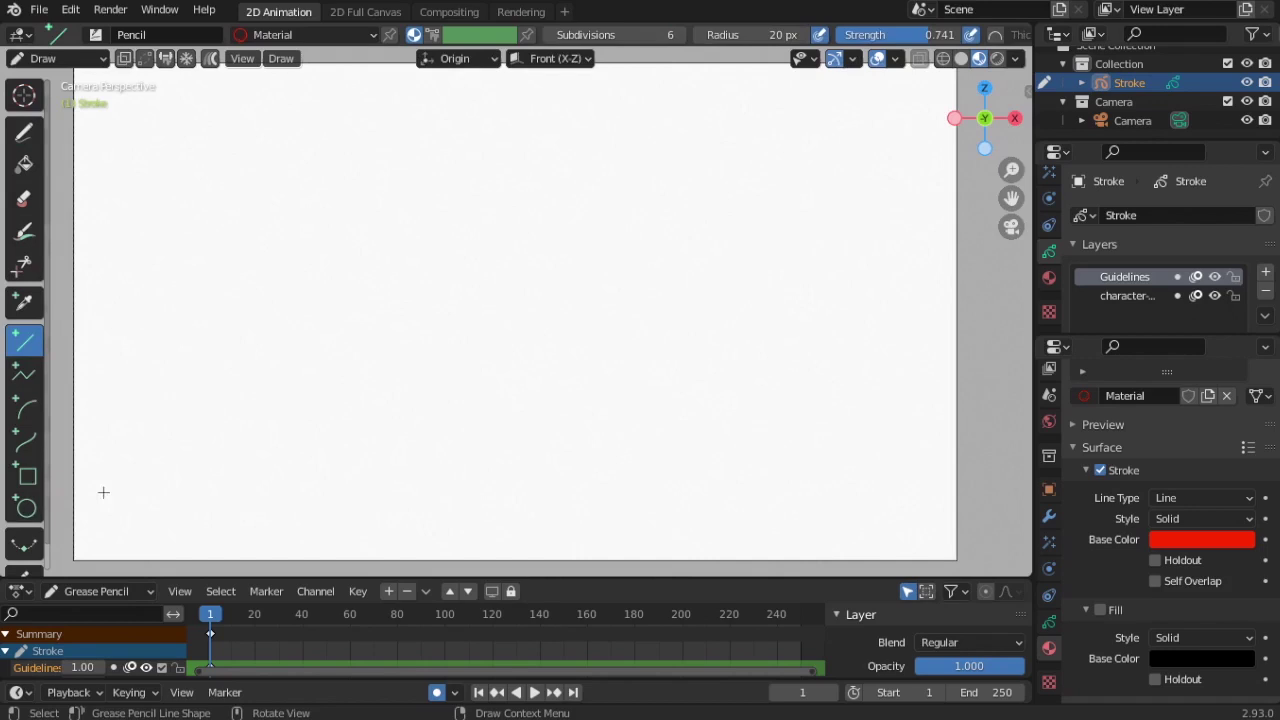
mouse_move(52, 488)
left_mouse_down()
mouse_move(678, 458)
mouse_move(33, 459)
mouse_move(960, 501)
left_mouse_up()
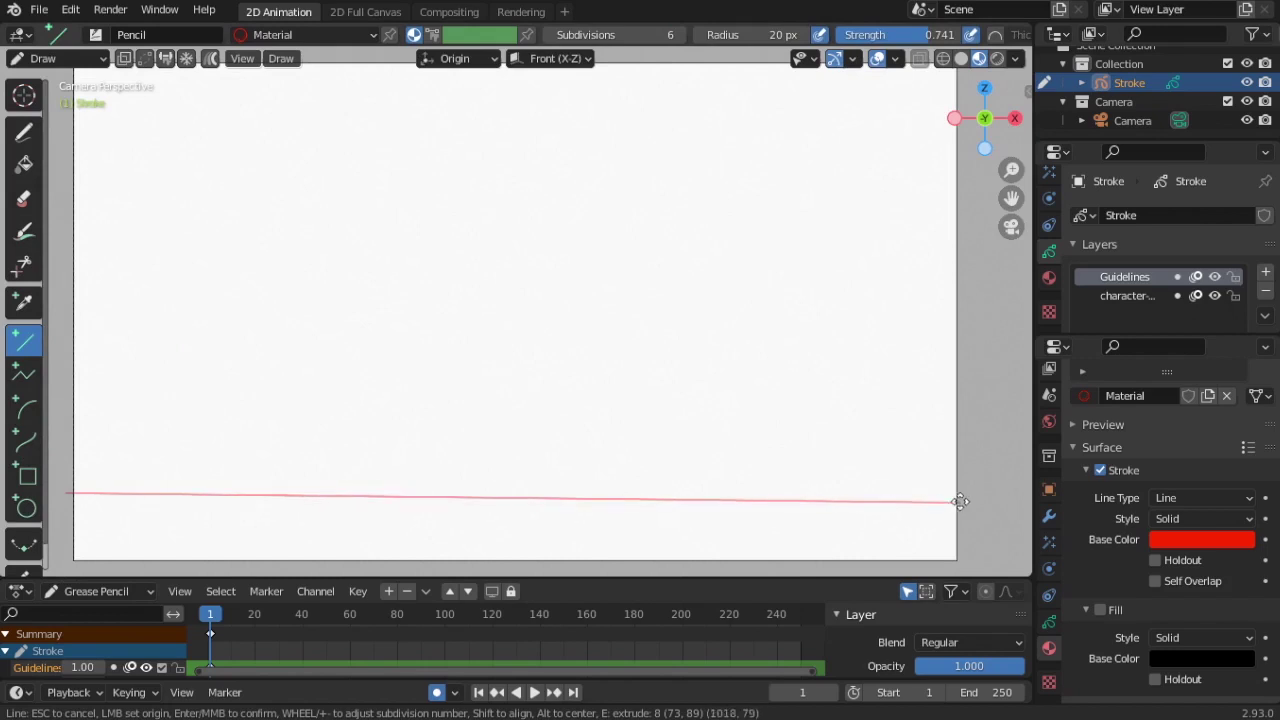
key("Escape")
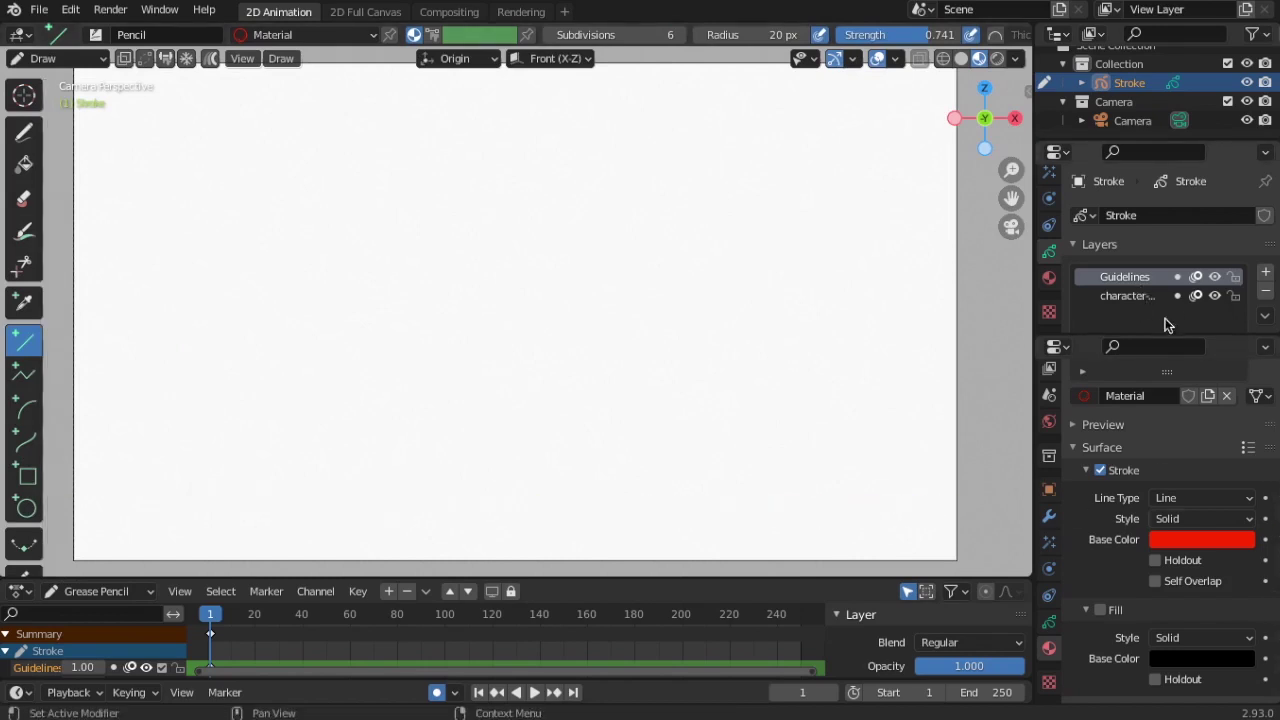
- Add a second material to the Stroke object and set its stroke base color to dark gray
scroll(1202, 545, "up", 1)
scroll(1202, 545, "up", 3)
left_click(1265, 410)
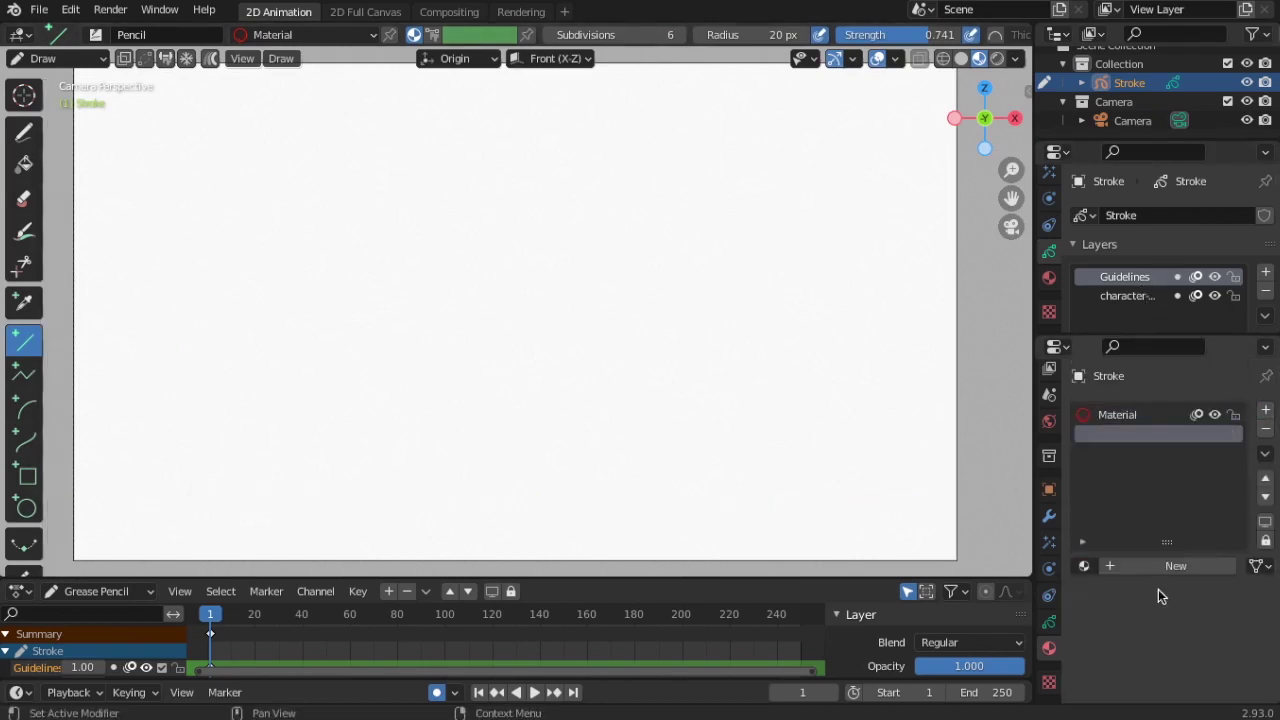
left_click(1175, 566)
scroll(1136, 601, "down", 5)
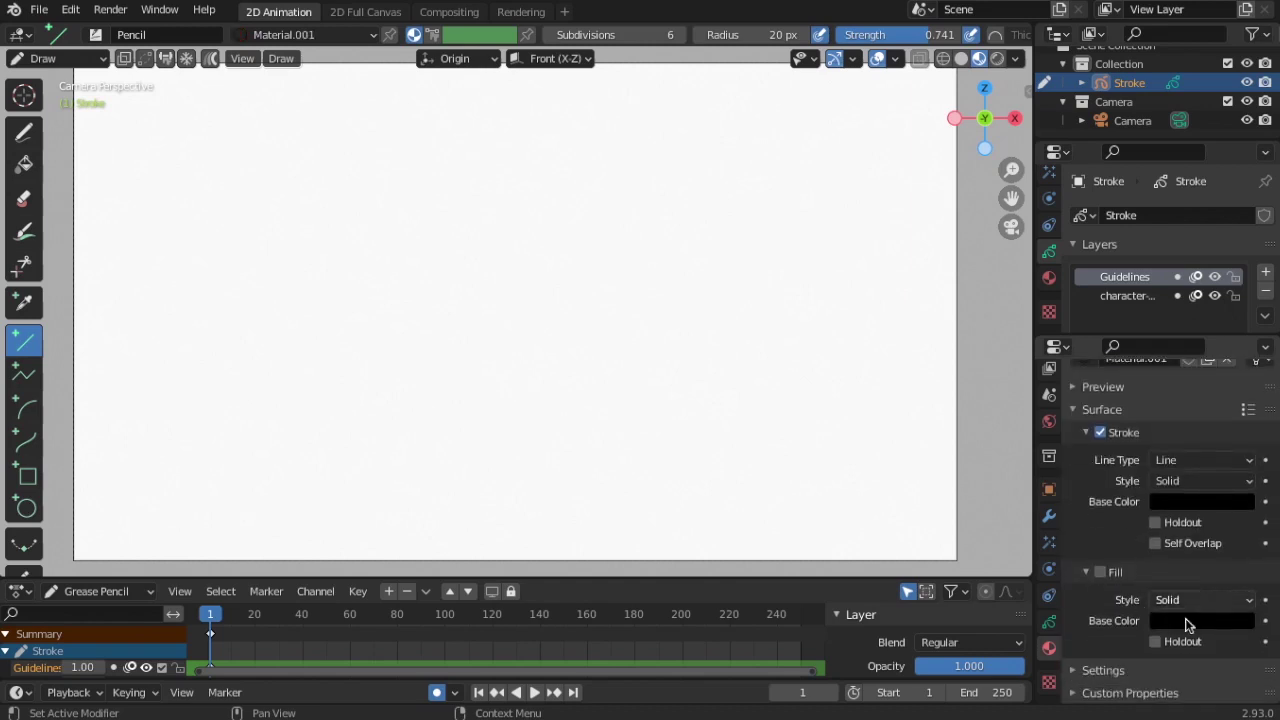
left_click(1200, 501)
left_click_drag(1240, 367, 1240, 330)
- Draw two gray guidelines across the full camera frame, one near its bottom and one in its upper part, and enable auto keying
left_click_drag(65, 501, 965, 507)
key("Return")
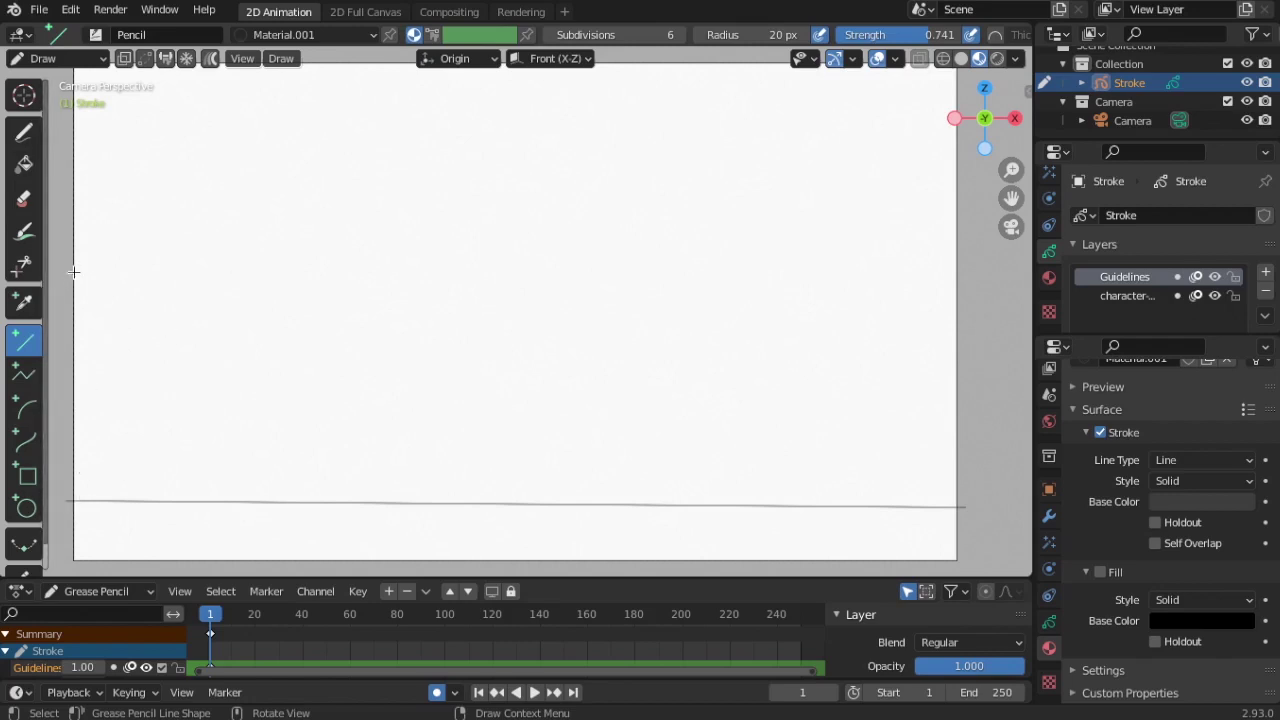
left_click_drag(68, 235, 970, 243)
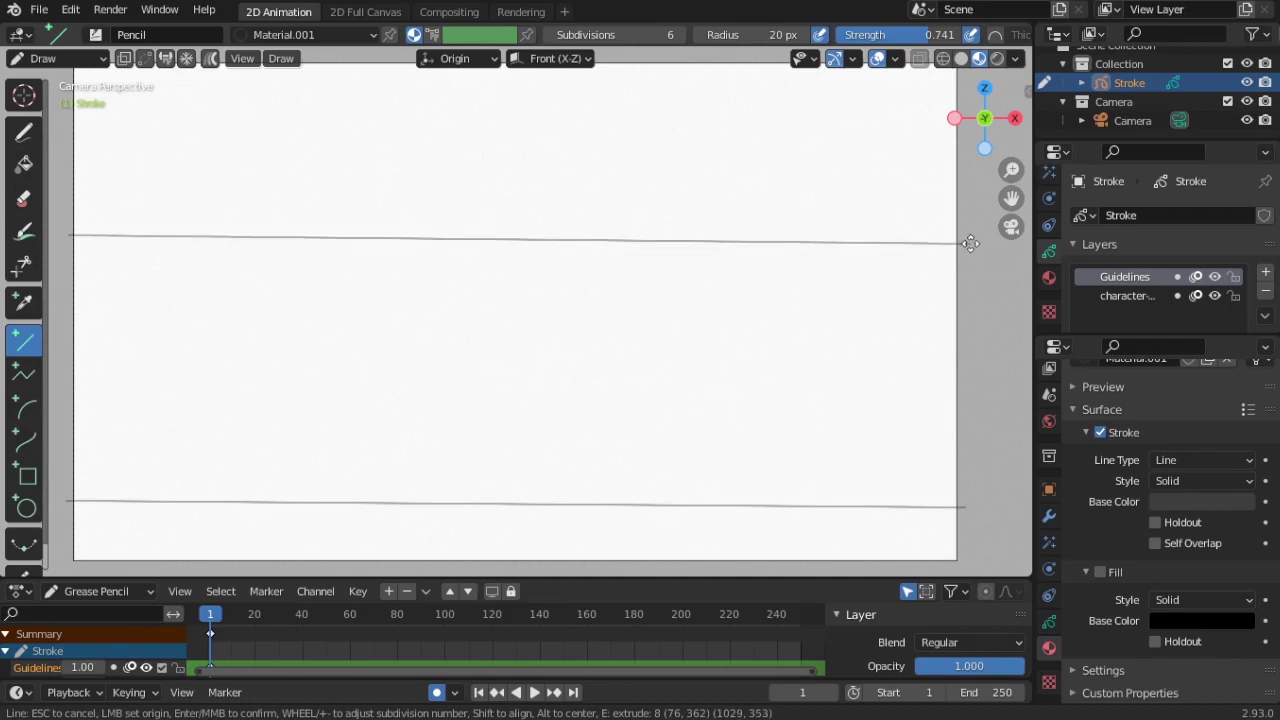
key("Return")
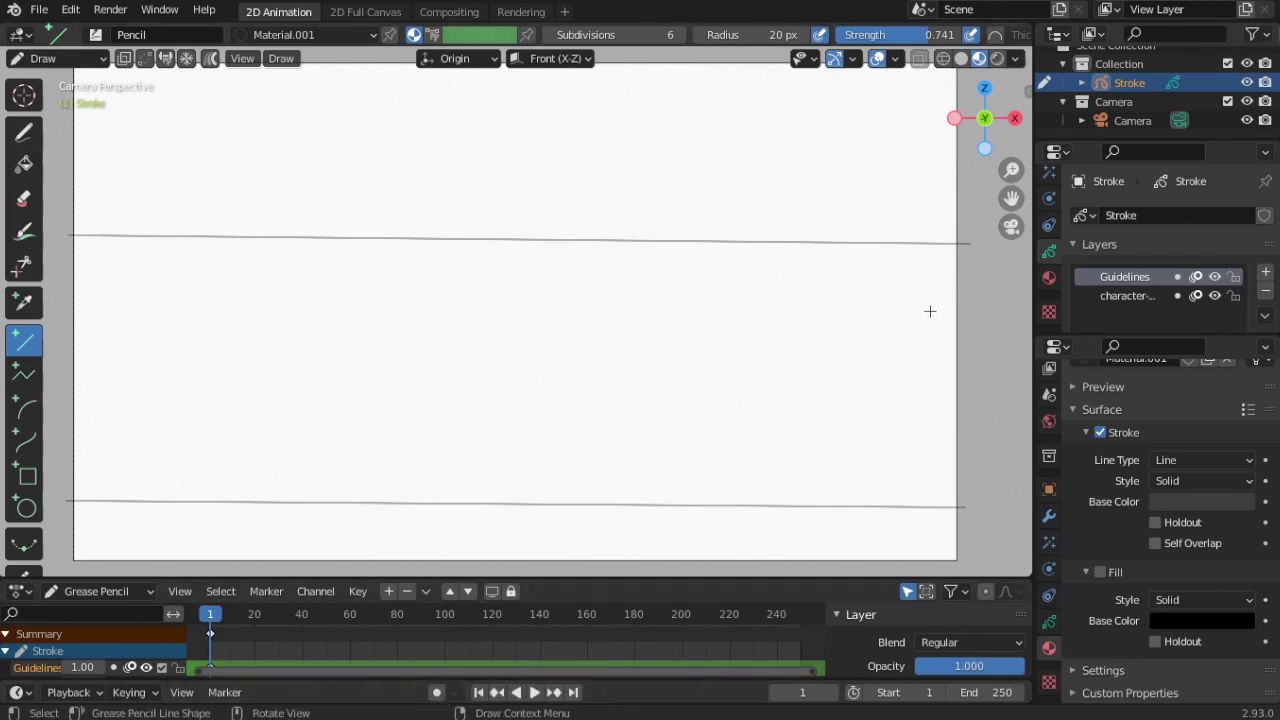
left_click(436, 692)
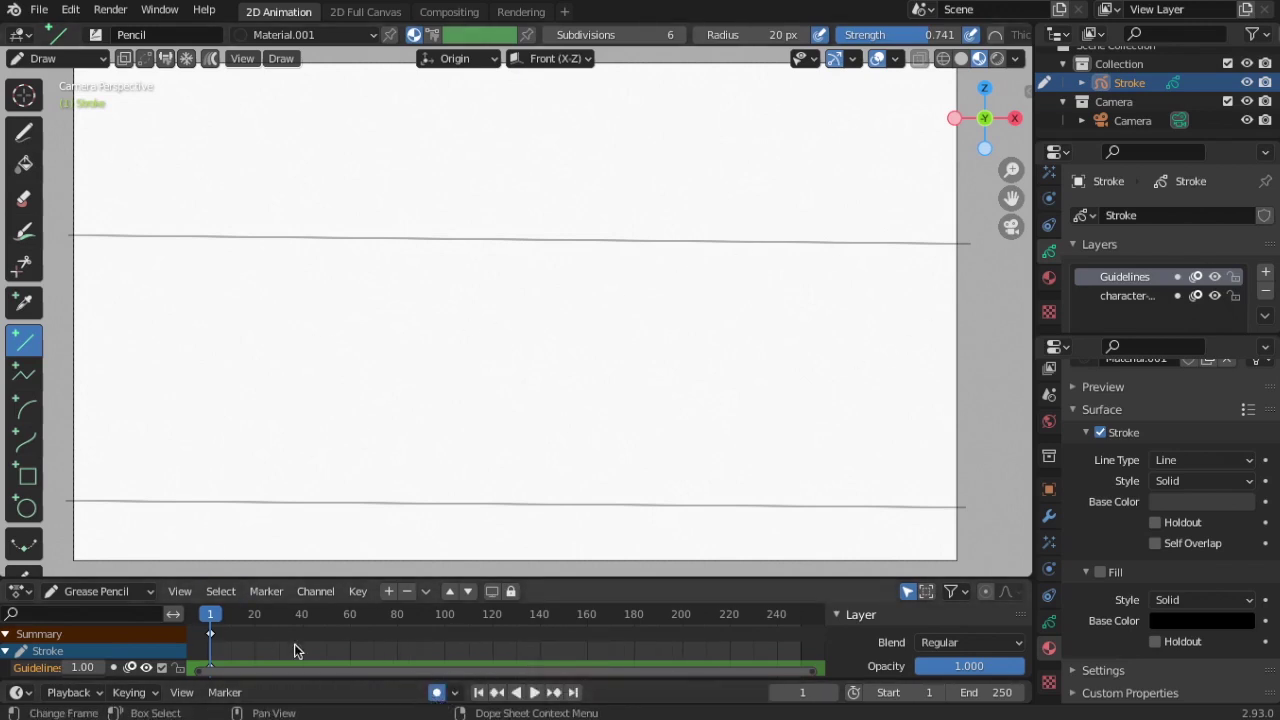
- Lock the Guidelines layer and set up drawing on the character-Sketch layer with the Draw tool and the red material
left_click(1233, 277)
left_click(1130, 296)
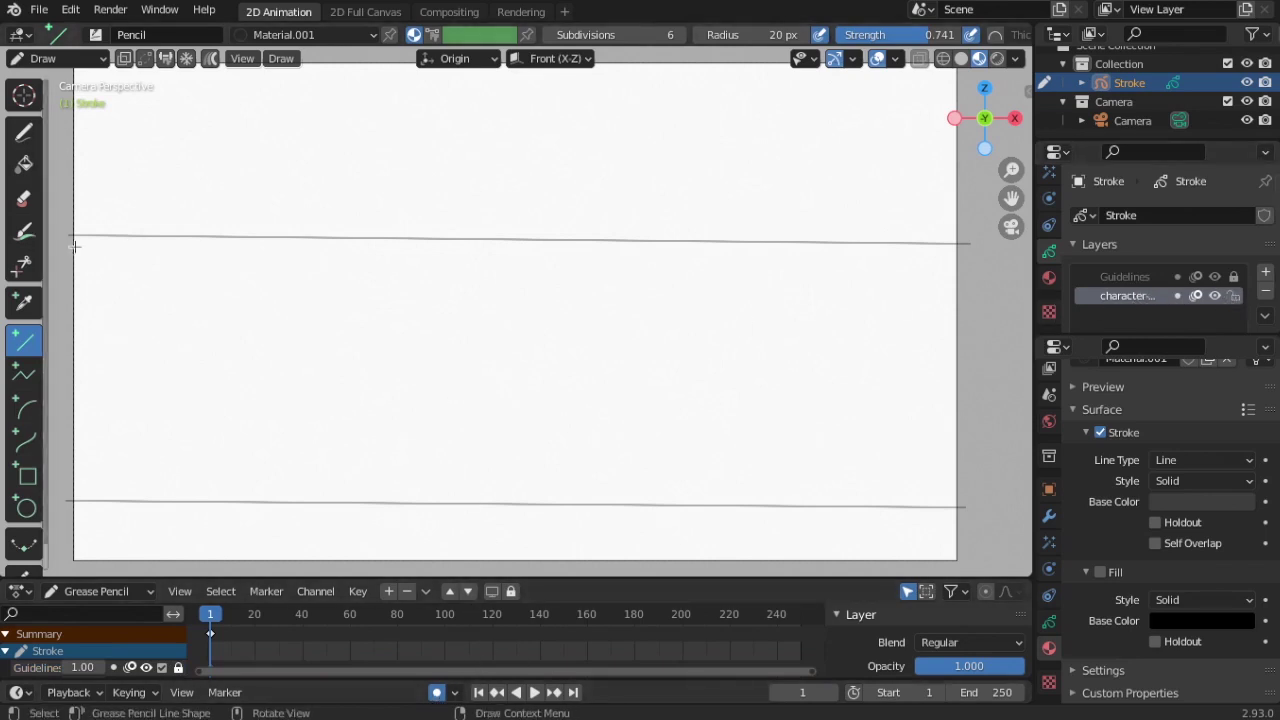
left_click(24, 131)
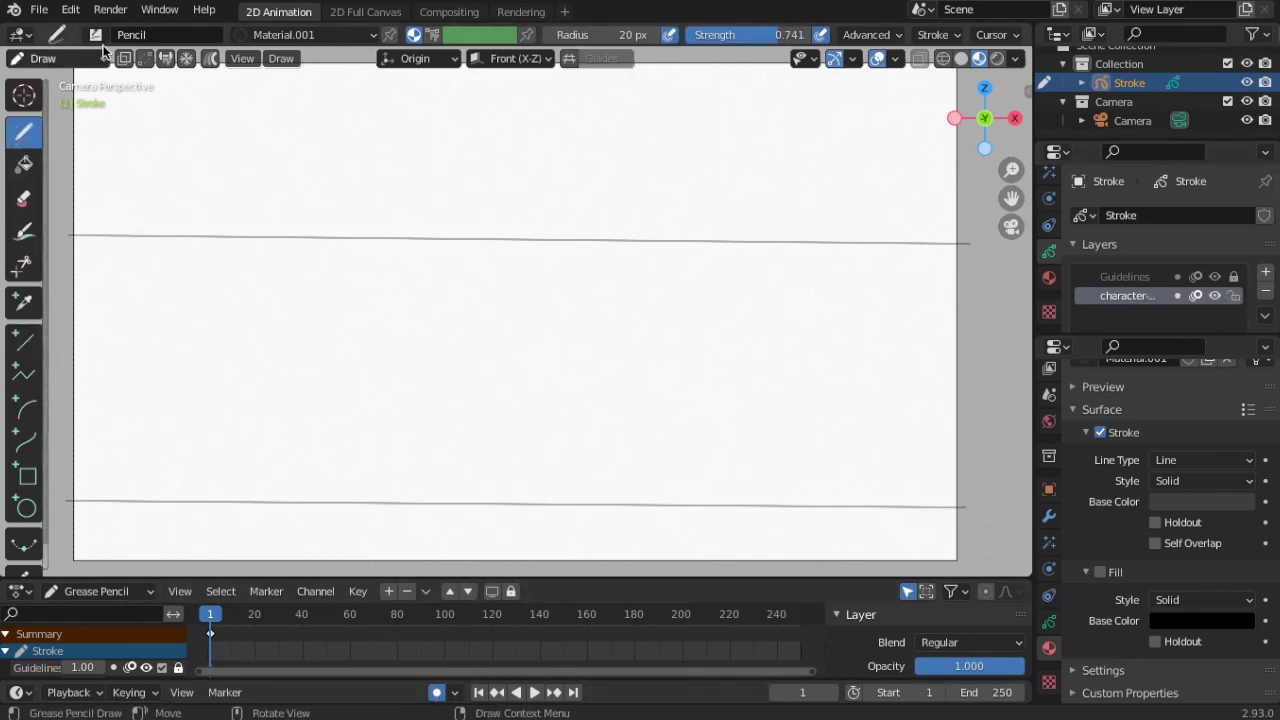
scroll(1147, 565, "up", 6)
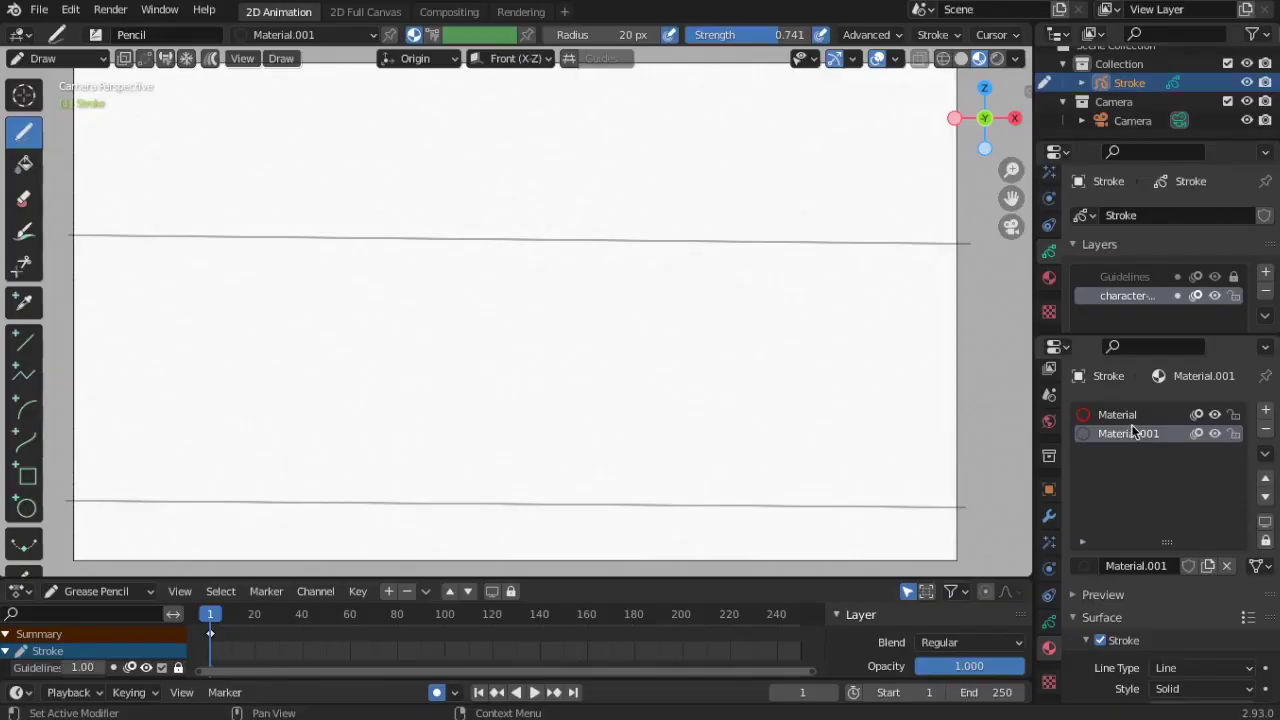
scroll(351, 443, "up", 1)
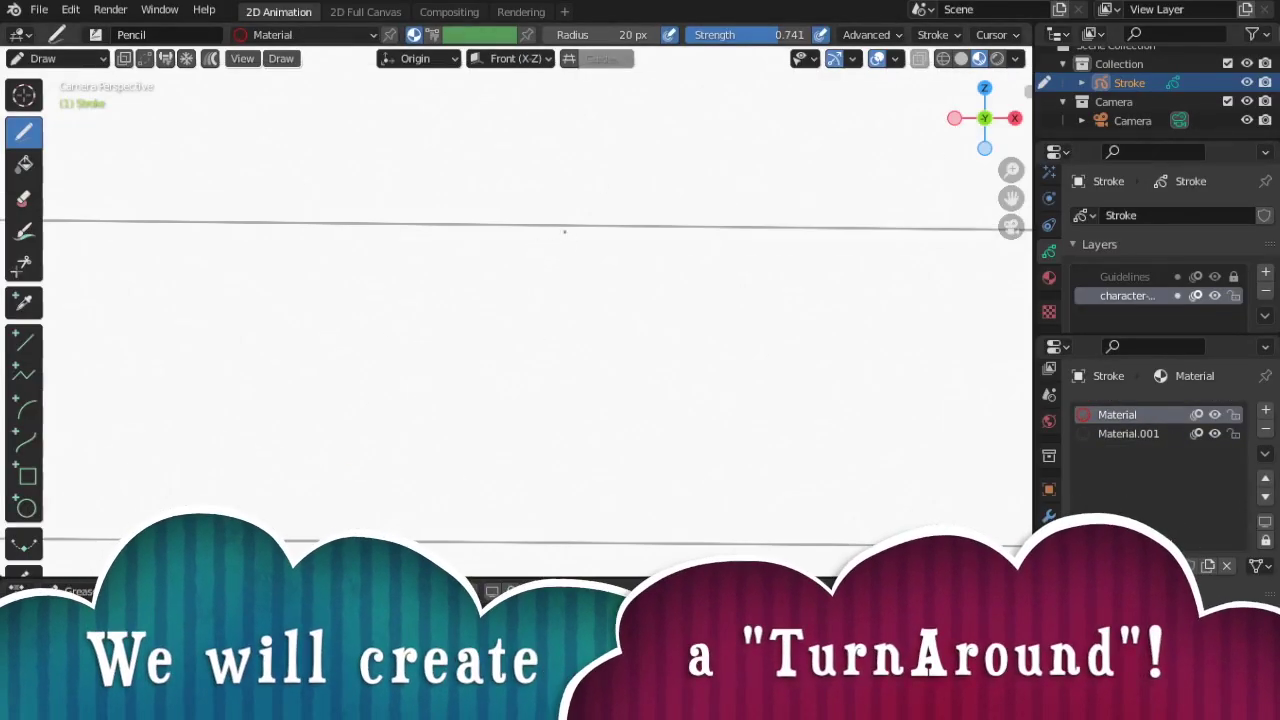
- Sketch the character's round head just below the upper guideline, with curved face construction lines, an ear and a short neck
mouse_move(571, 234)
left_mouse_down()
mouse_move(535, 248)
mouse_move(545, 295)
mouse_move(589, 320)
left_mouse_up()
mouse_move(620, 272)
left_mouse_down()
mouse_move(586, 322)
mouse_move(550, 323)
mouse_move(594, 281)
mouse_move(537, 278)
left_mouse_up()
left_click_drag(577, 234, 588, 322)
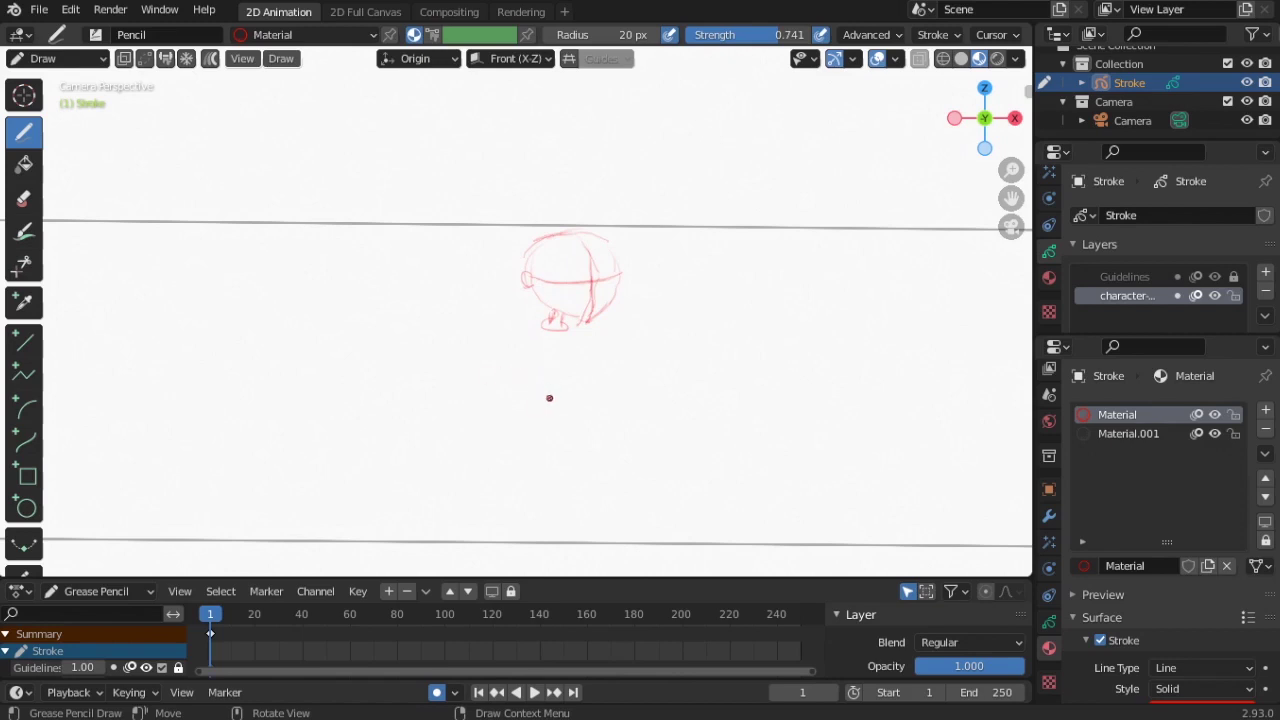
- Sketch the character's crossed forearms below the neck, undoing a misplaced stroke, and begin the near sleeve
mouse_move(582, 349)
left_mouse_down()
mouse_move(532, 374)
mouse_move(575, 365)
mouse_move(520, 367)
mouse_move(545, 361)
left_mouse_up()
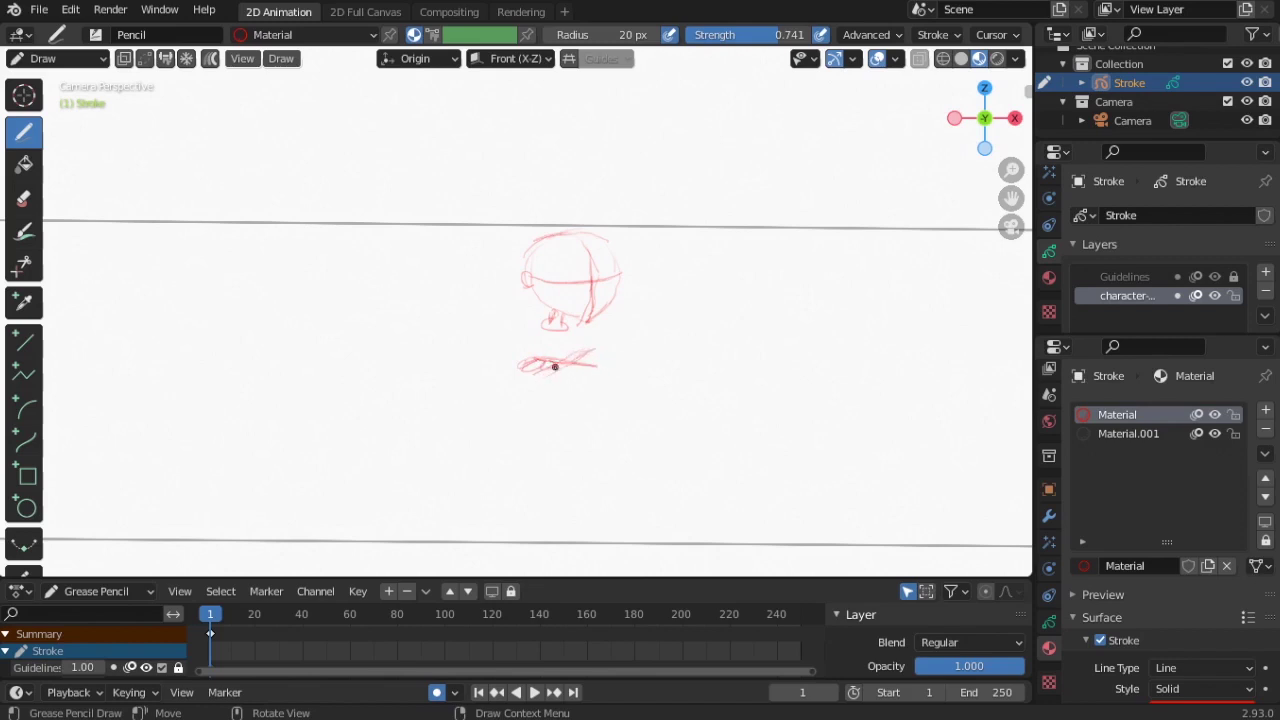
left_click_drag(600, 371, 586, 372)
key("ctrl+z")
left_click_drag(541, 369, 532, 407)
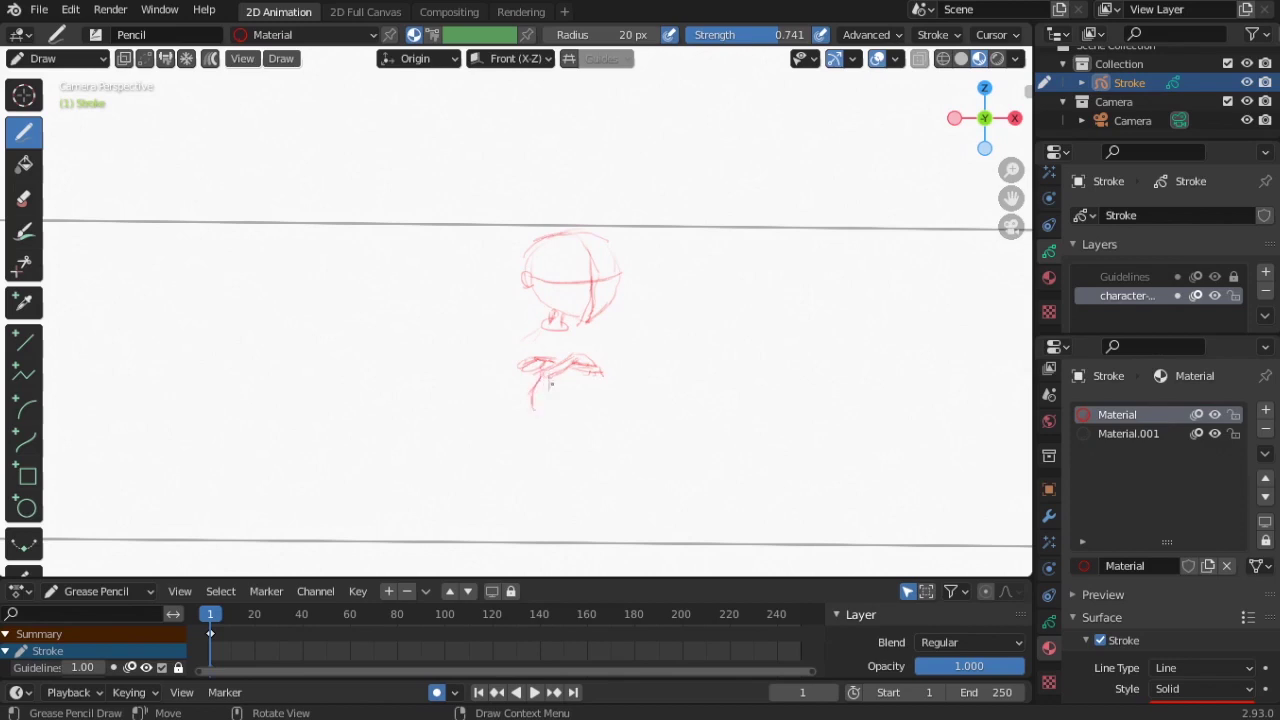
- Sketch the front of the torso, the flared shirt hem and the near shoulder and sleeve, undoing unwanted strokes
mouse_move(571, 357)
left_mouse_down()
mouse_move(570, 330)
mouse_move(582, 407)
left_mouse_up()
left_click_drag(582, 441, 505, 421)
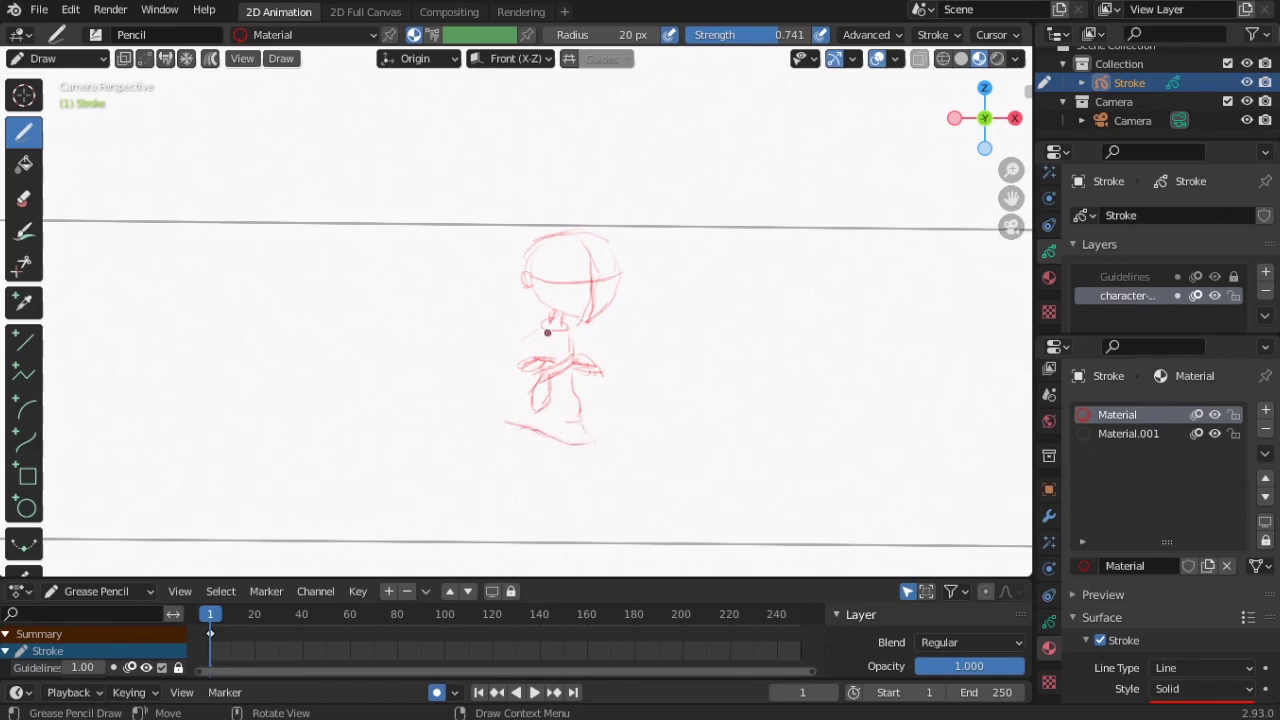
mouse_move(529, 342)
left_mouse_down()
mouse_move(508, 361)
mouse_move(512, 396)
left_mouse_up()
key("ctrl+z")
key("ctrl+z")
- Sketch the character's knee-length shorts below the shirt hem, with both legs and a pocket line
mouse_move(556, 446)
left_mouse_down()
mouse_move(558, 485)
mouse_move(588, 497)
left_mouse_up()
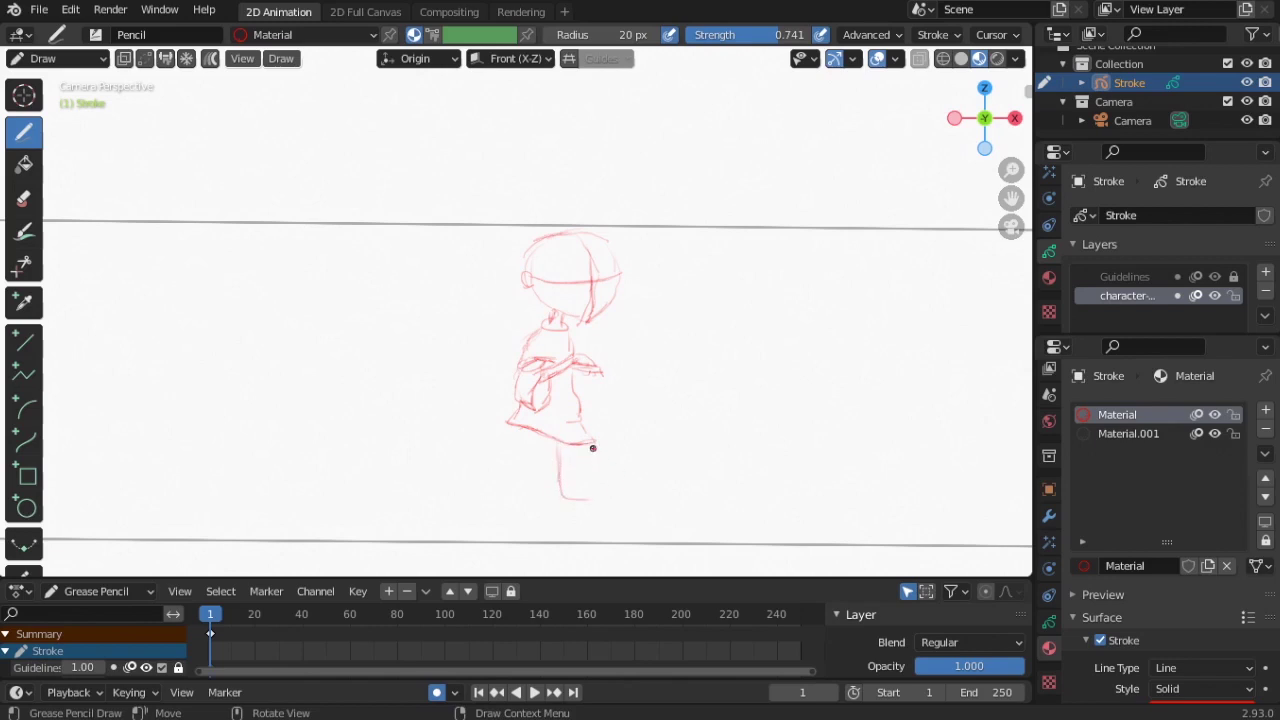
left_click_drag(591, 441, 590, 498)
mouse_move(513, 430)
left_mouse_down()
mouse_move(519, 490)
mouse_move(554, 472)
left_mouse_up()
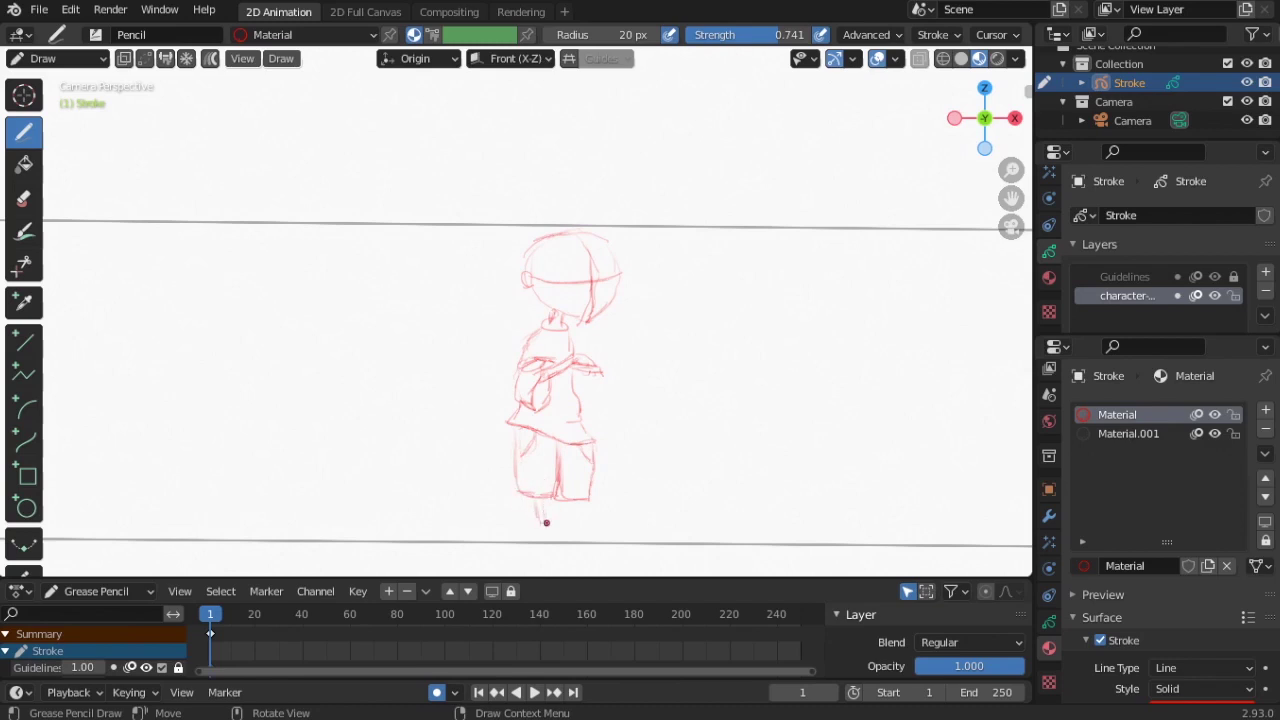
- Sketch the lower legs and both feet on the lower guideline and complete the far arm, undoing a misplaced stroke
mouse_move(559, 531)
left_mouse_down()
mouse_move(576, 536)
mouse_move(542, 539)
mouse_move(571, 547)
mouse_move(534, 543)
mouse_move(576, 557)
left_mouse_up()
key("ctrl+z")
mouse_move(576, 380)
left_mouse_down()
mouse_move(589, 400)
mouse_move(598, 372)
left_mouse_up()
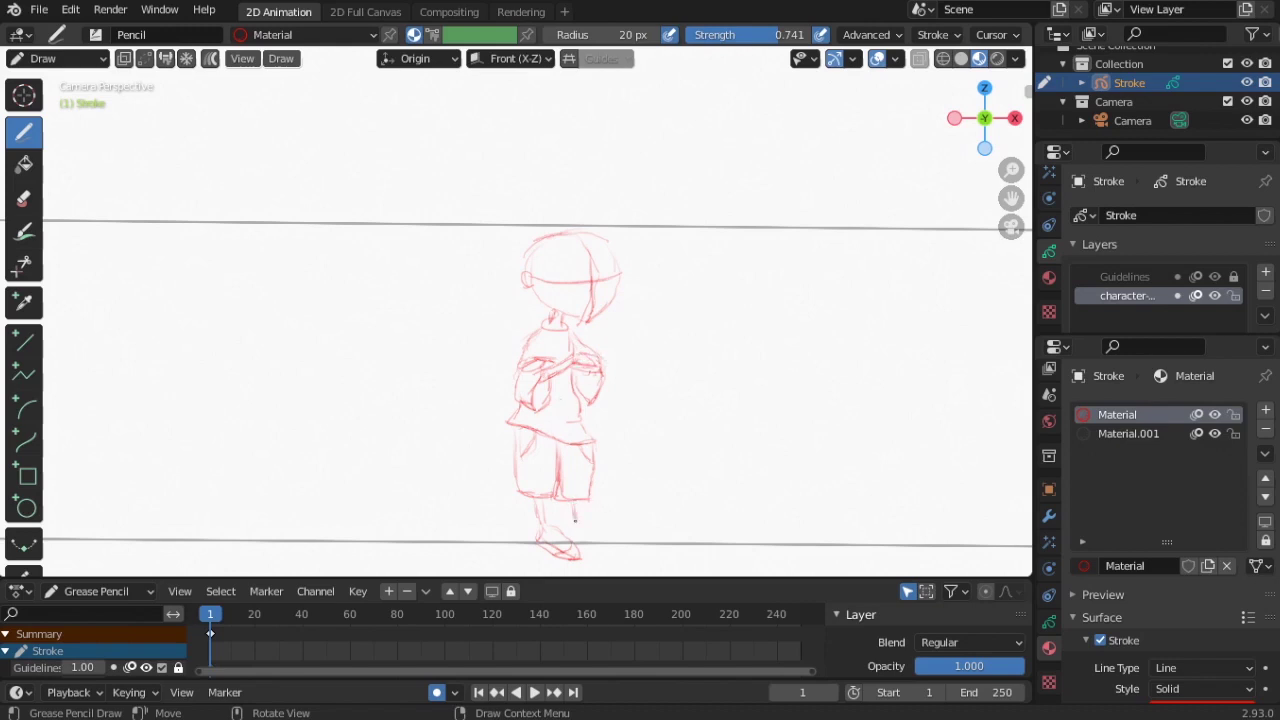
left_click_drag(590, 530, 631, 539)
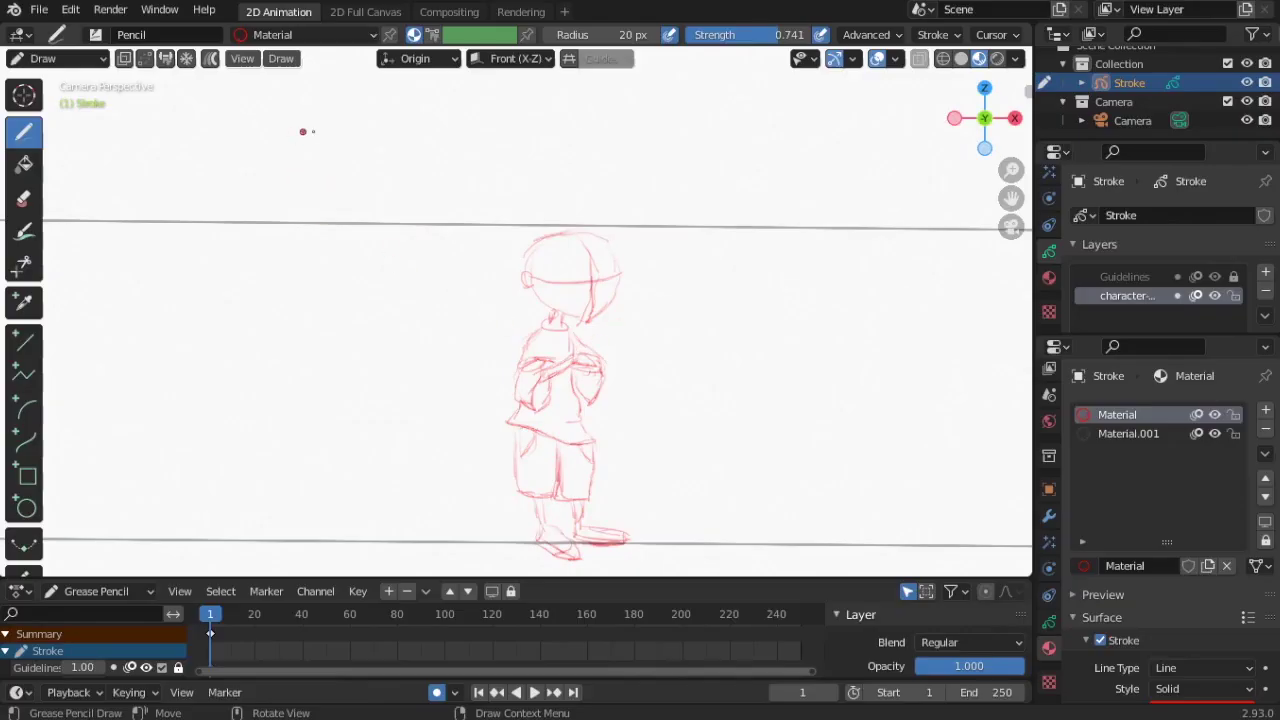
- Reshape the character's head, shorts and feet in Sculpt Mode with a resized brush so the feet sit on the lower guideline
left_click(57, 58)
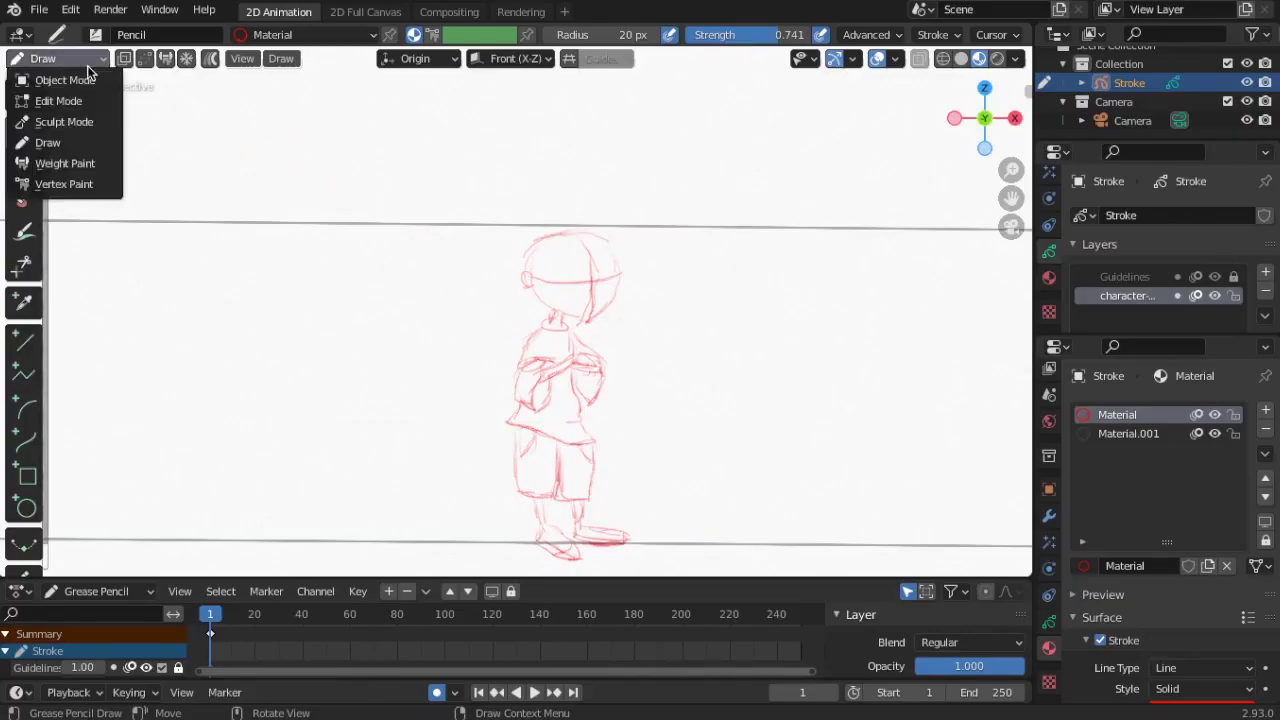
left_click(55, 121)
key("f")
left_click(529, 497)
left_click_drag(576, 550, 568, 549)
mouse_move(608, 309)
left_mouse_down()
mouse_move(523, 437)
mouse_move(534, 463)
mouse_move(573, 308)
mouse_move(617, 368)
mouse_move(517, 414)
mouse_move(600, 452)
mouse_move(608, 286)
left_mouse_up()
mouse_move(574, 557)
left_mouse_down()
mouse_move(563, 574)
mouse_move(543, 480)
left_mouse_up()
key("f")
left_click(592, 540)
left_click_drag(556, 560, 564, 558)
mouse_move(637, 537)
left_mouse_down()
mouse_move(569, 523)
mouse_move(586, 505)
left_mouse_up()
- Lower the upper guideline in Edit Mode to meet the top of the character's head, and return to Draw mode
left_click(79, 60)
left_click(55, 92)
left_click(257, 230)
left_click(24, 165)
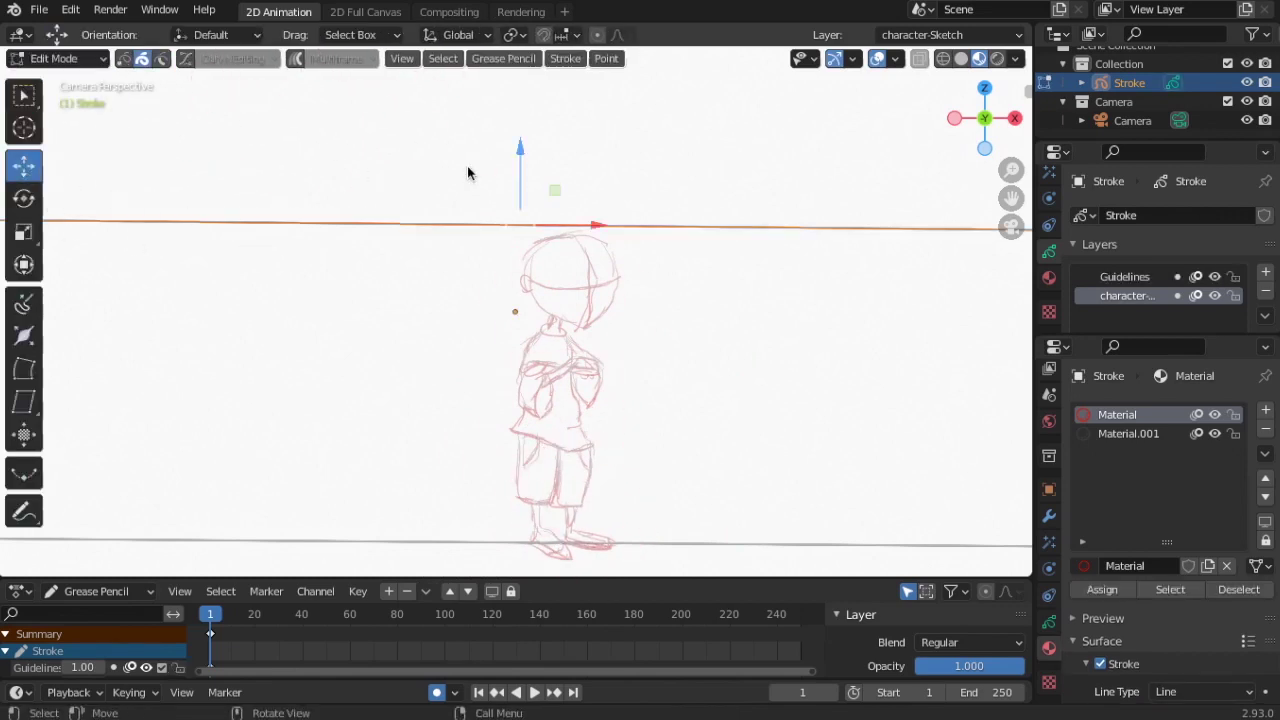
left_click_drag(520, 150, 520, 166)
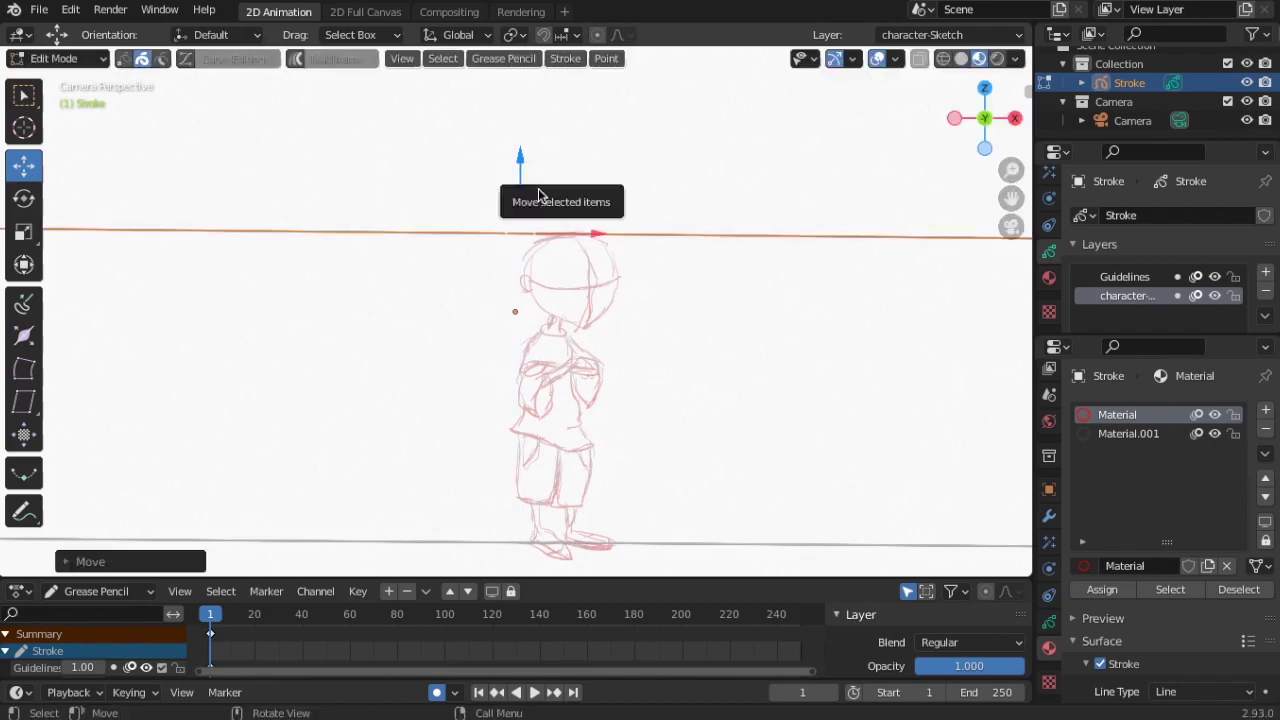
left_click(107, 62)
left_click(44, 143)
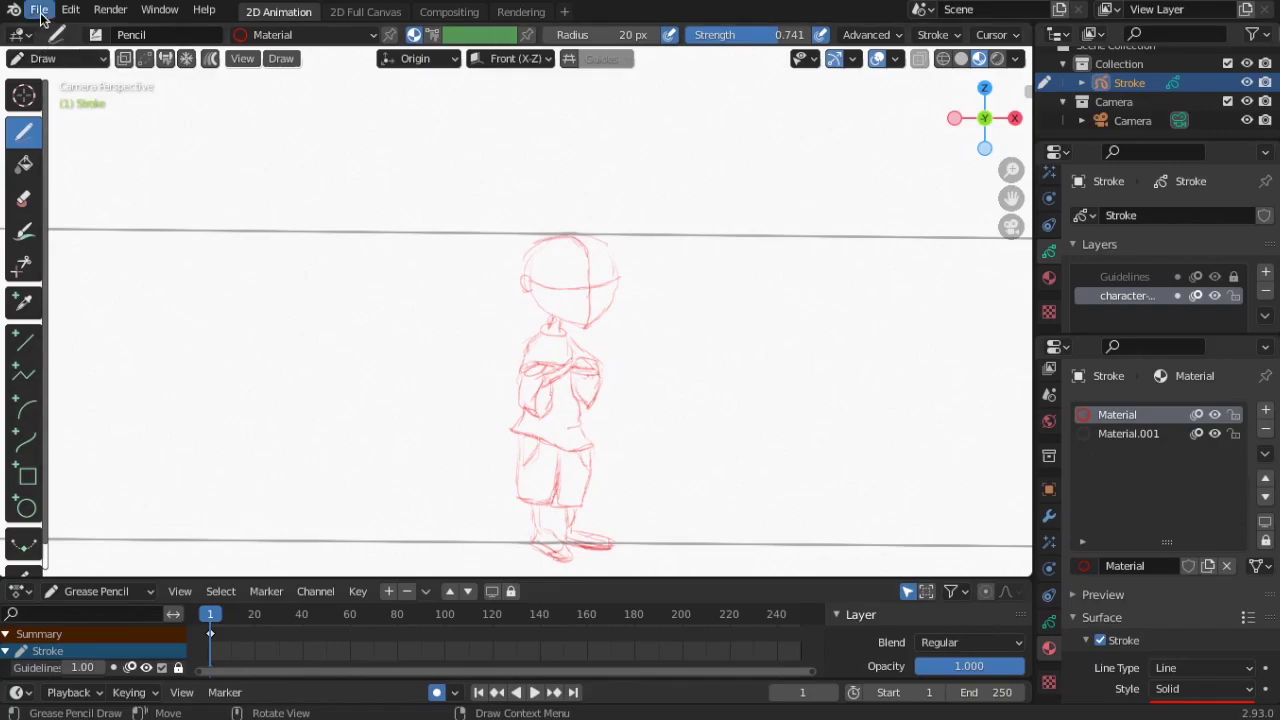
- Save the file as Character_Turn_Around in the water drips folder
left_click(40, 12)
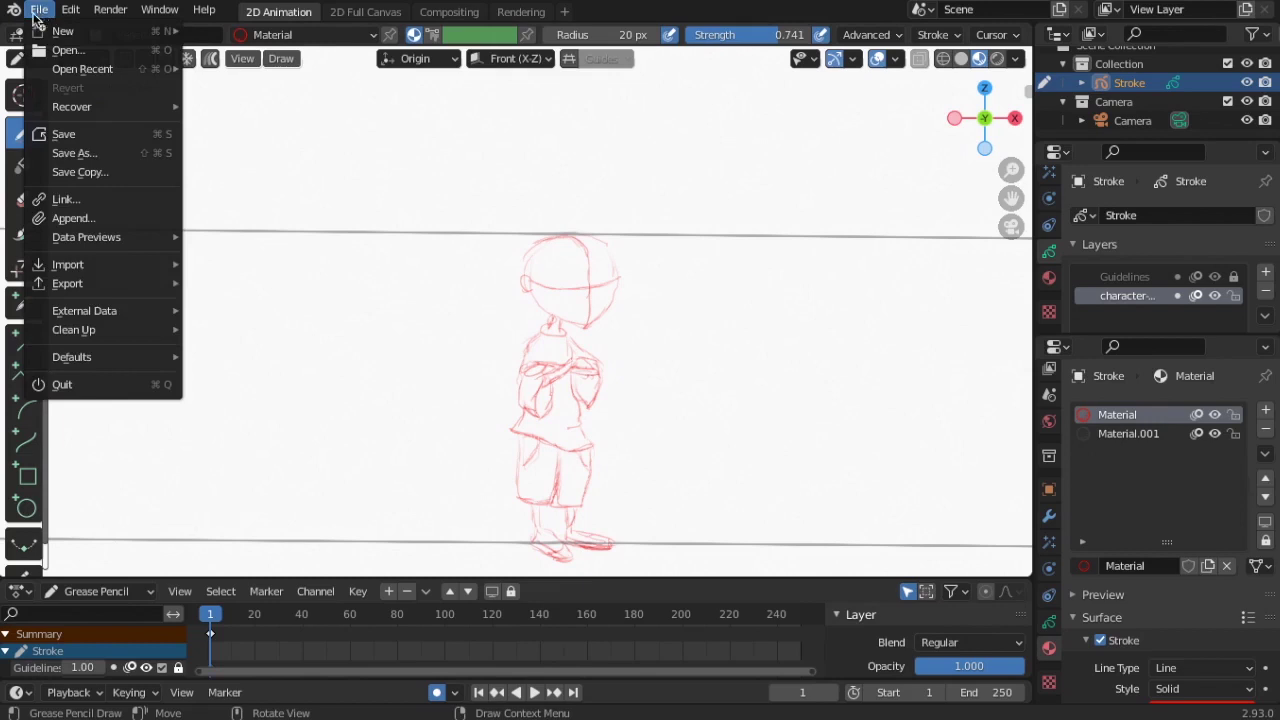
left_click(64, 134)
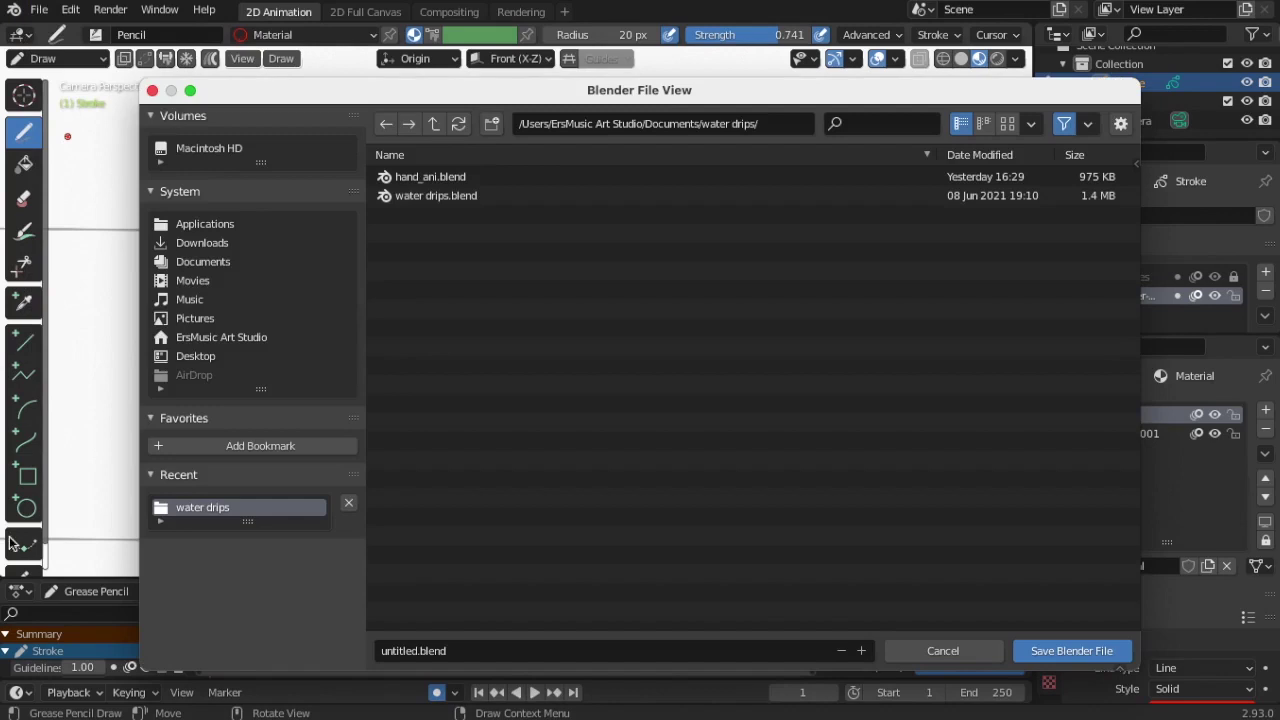
left_click(410, 650)
left_click(417, 650)
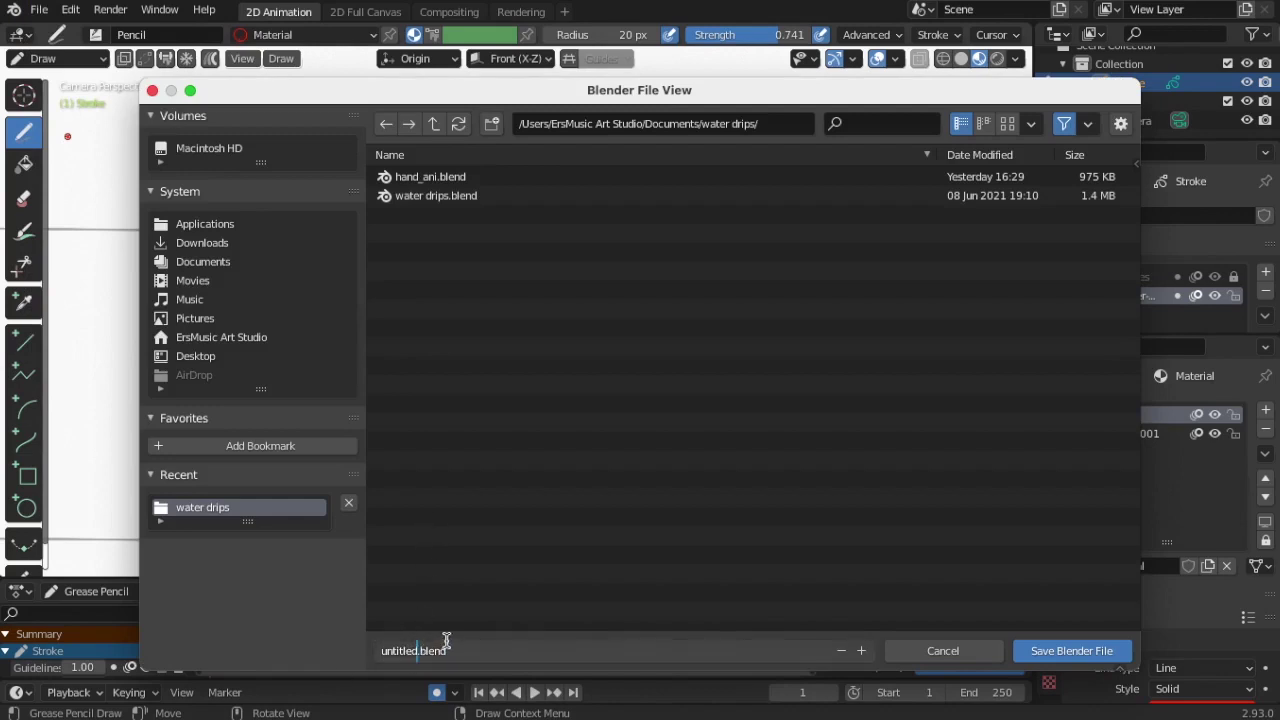
key("BackSpace")
key("BackSpace")
key("BackSpace")
key("BackSpace")
key("BackSpace")
key("BackSpace")
key("BackSpace")
key("BackSpace")
type("Character_Turn_Around")
left_click(1069, 655)
left_click(1069, 655)
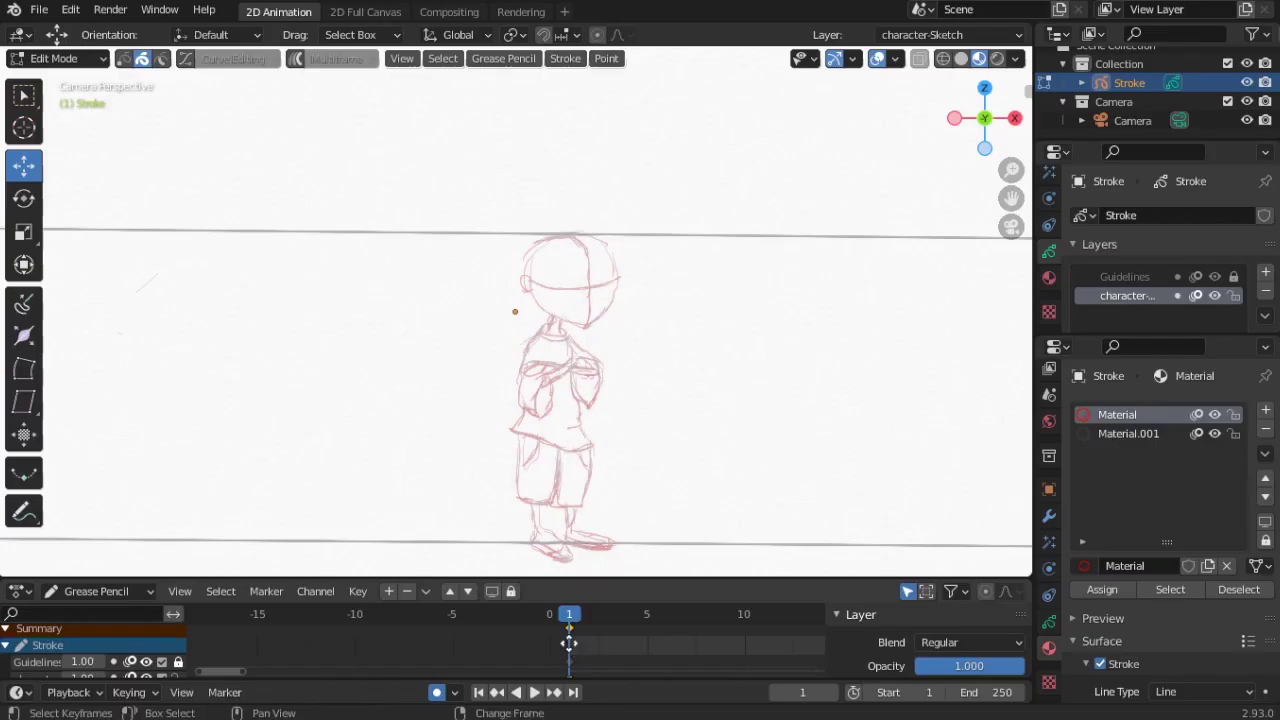
- Duplicate the character's keyframe from frame 1 to frame 5 and make frame 5 current
key("shift+d")
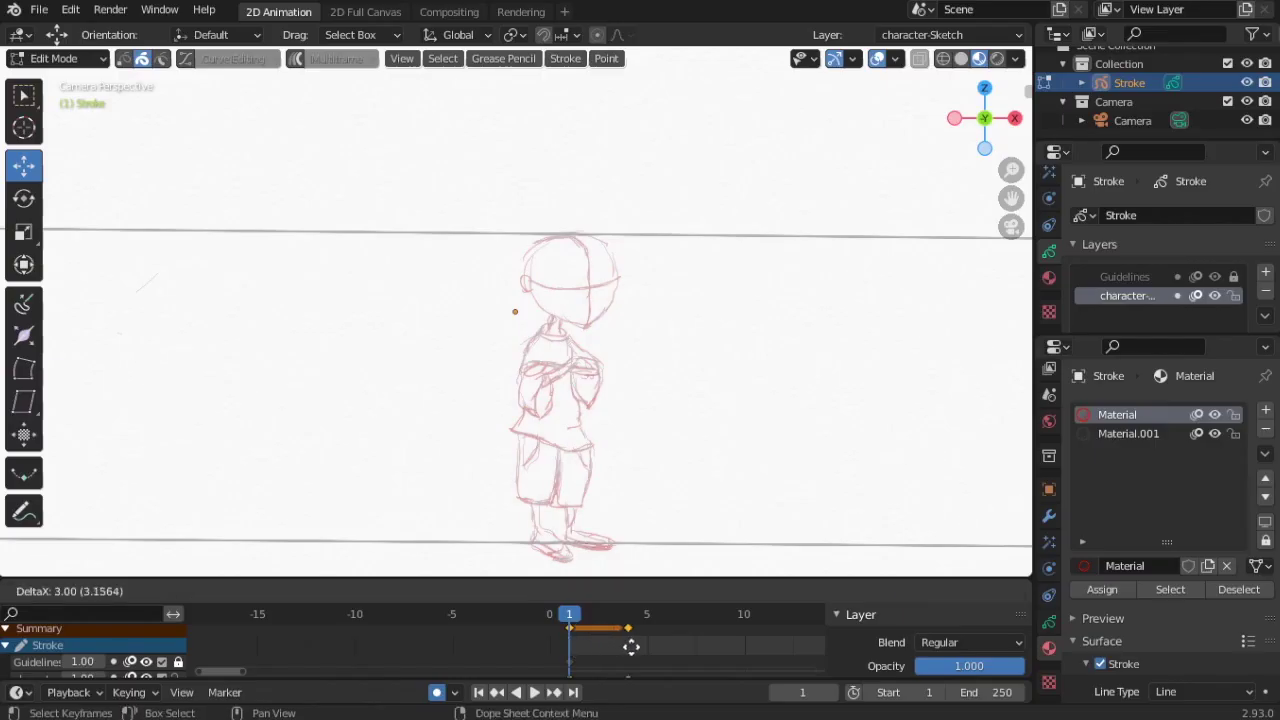
left_click(645, 650)
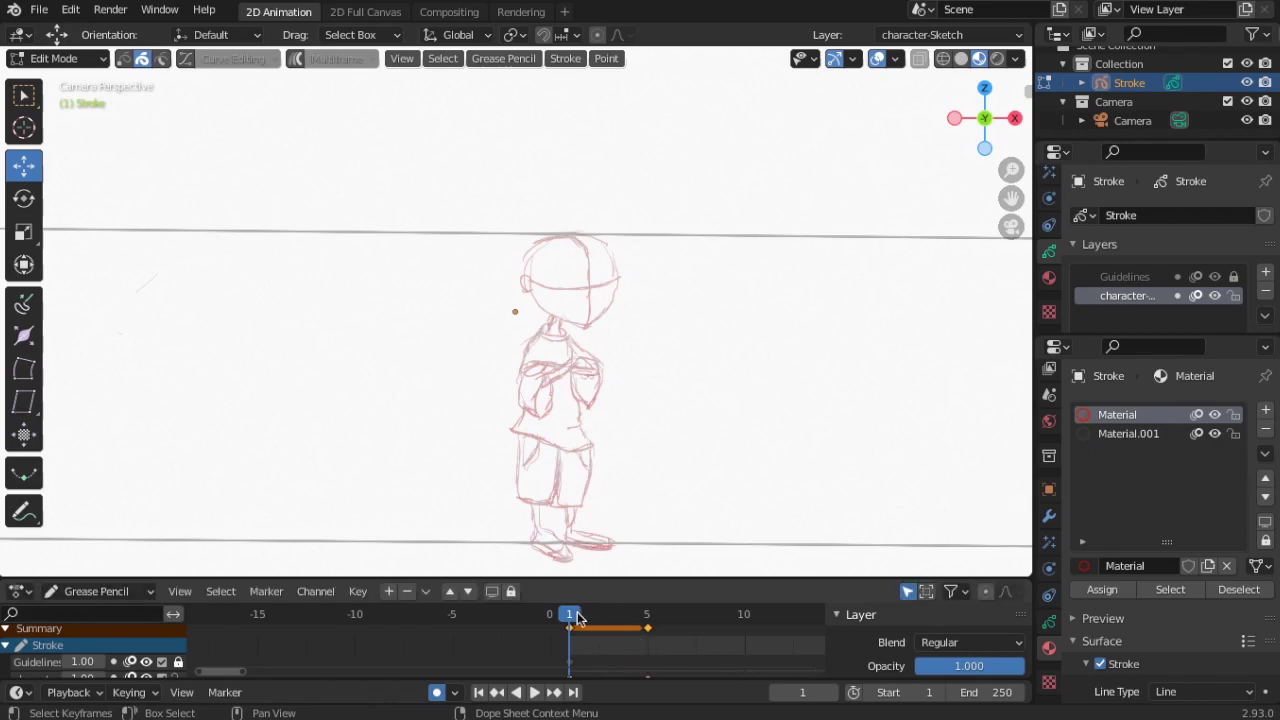
left_click_drag(577, 618, 655, 617)
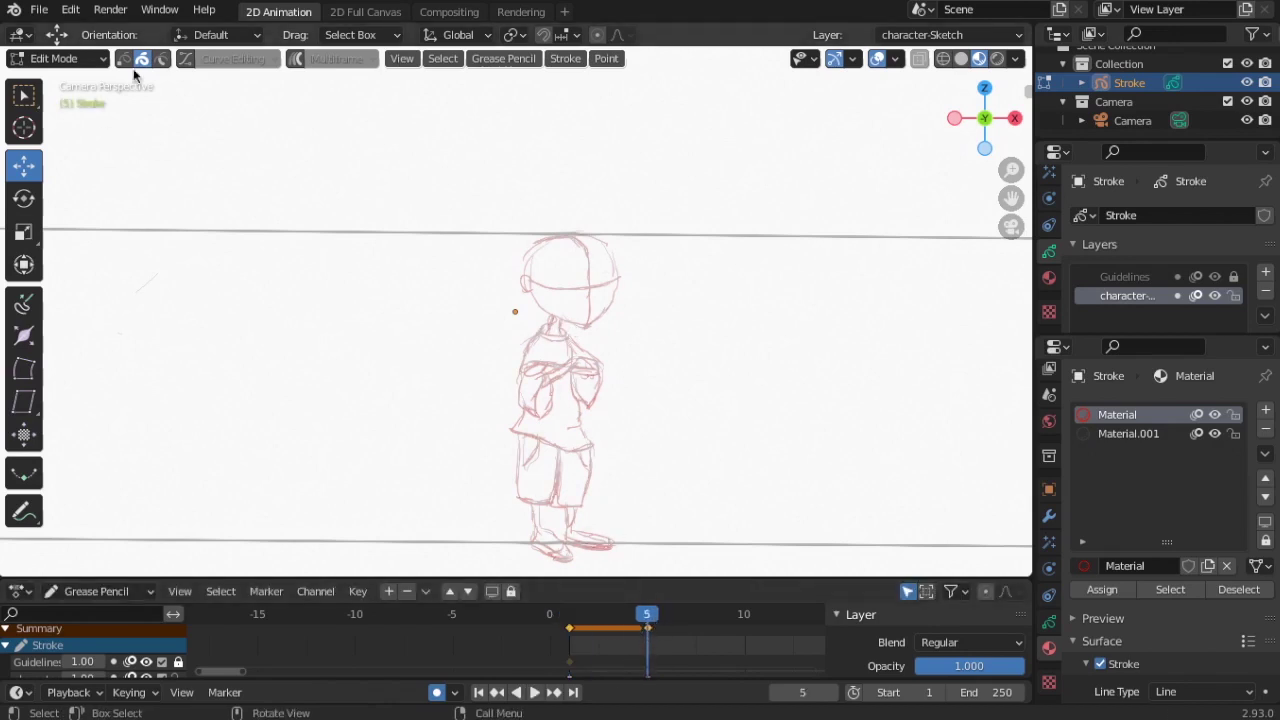
left_click(648, 631)
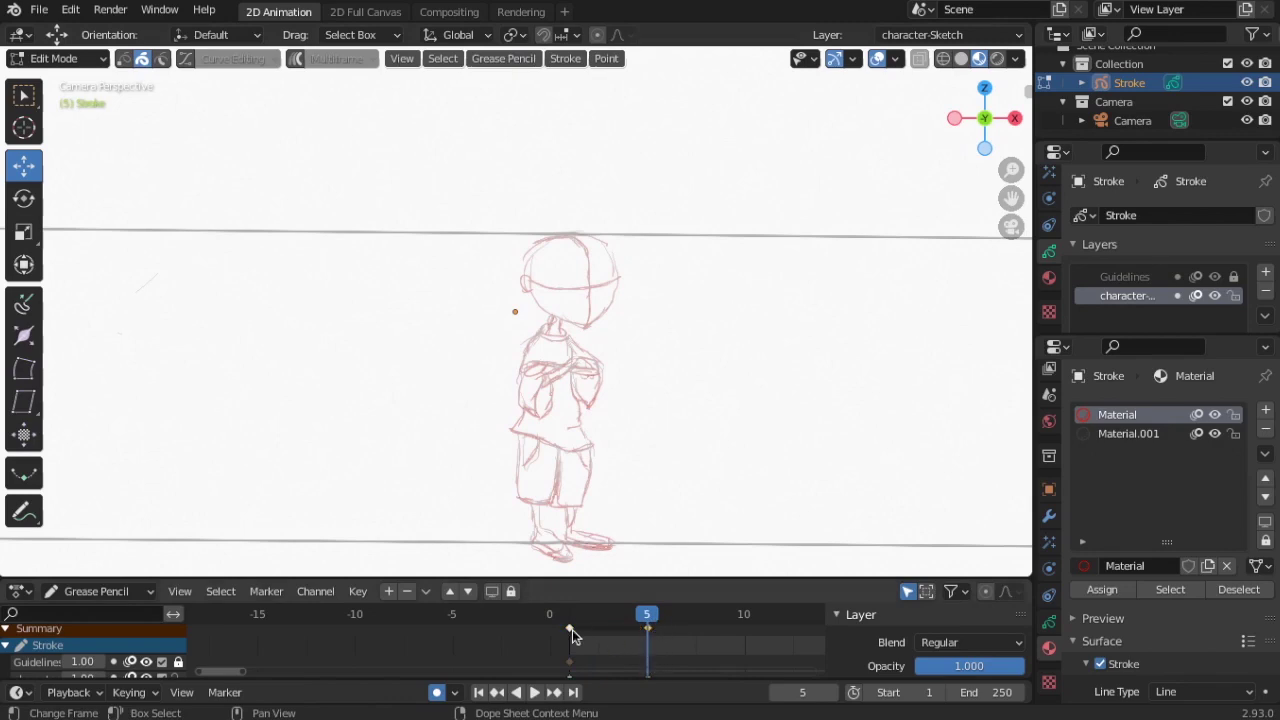
- Mirror all character strokes at frame 5 along global X and shift them left beside the original pose
key("a")
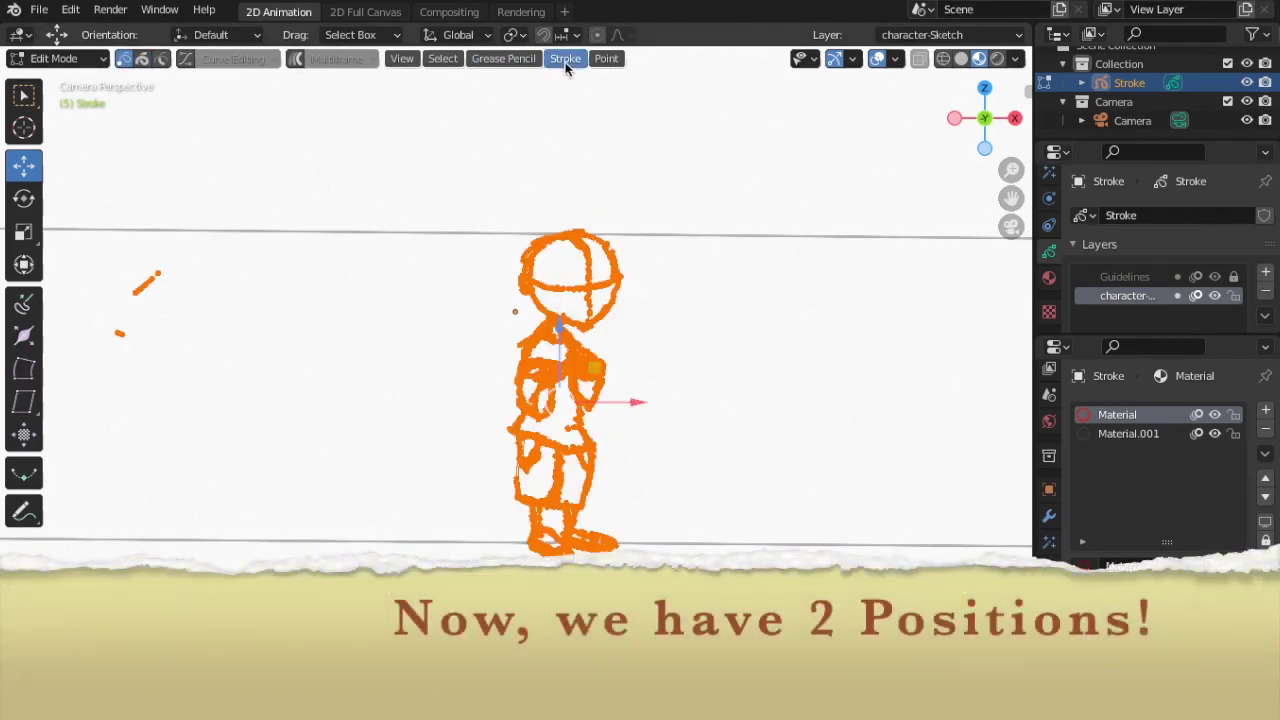
left_click(565, 58)
mouse_move(510, 99)
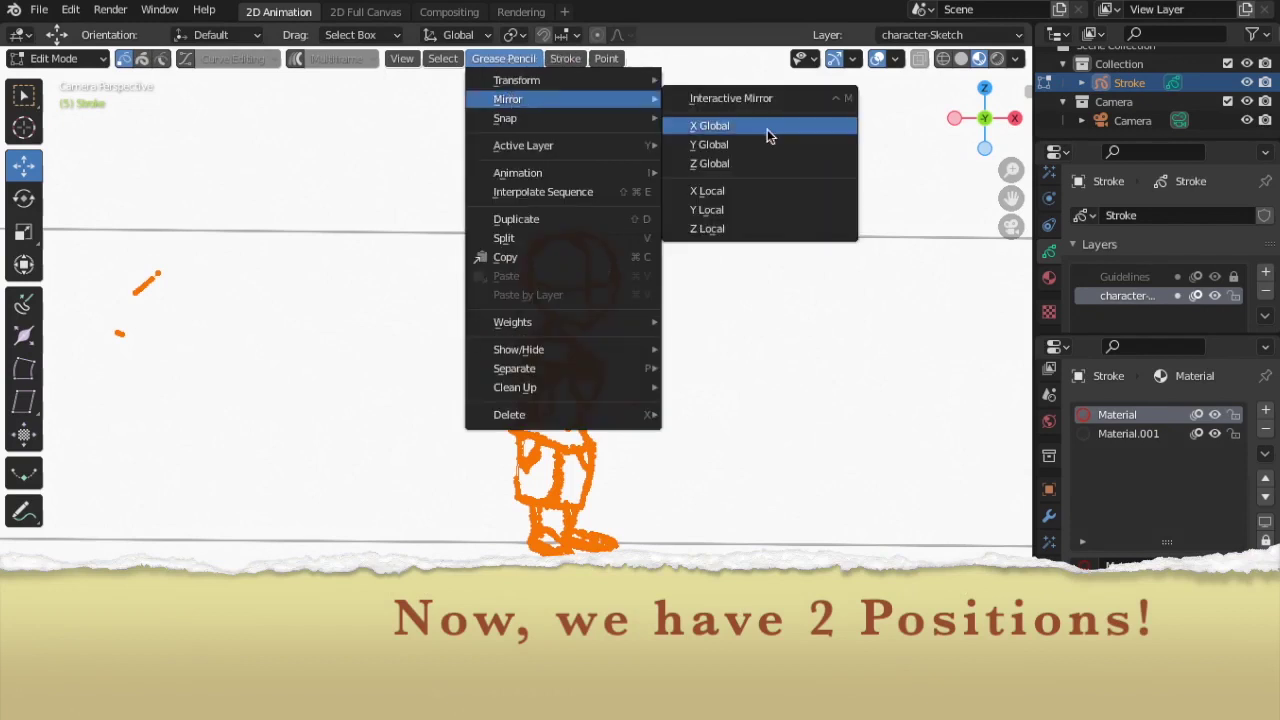
left_click(726, 130)
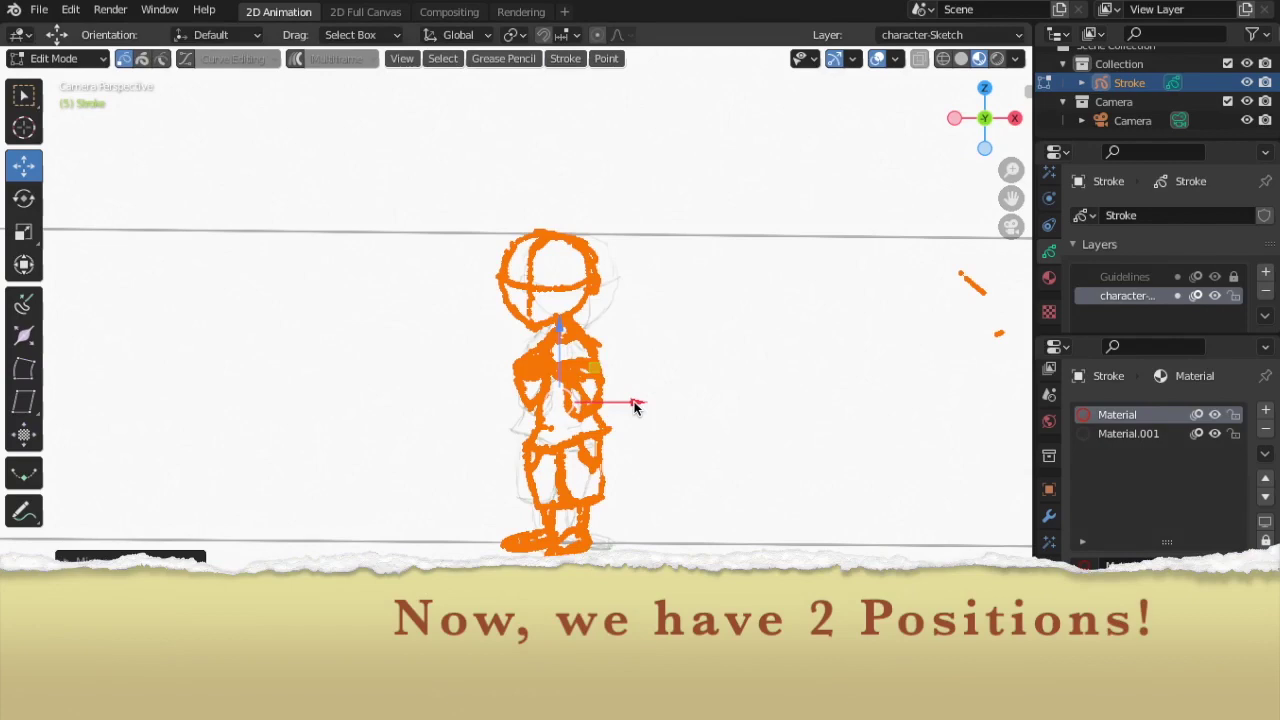
mouse_move(634, 407)
left_mouse_down()
mouse_move(531, 409)
mouse_move(571, 407)
mouse_move(540, 410)
mouse_move(552, 410)
left_mouse_up()
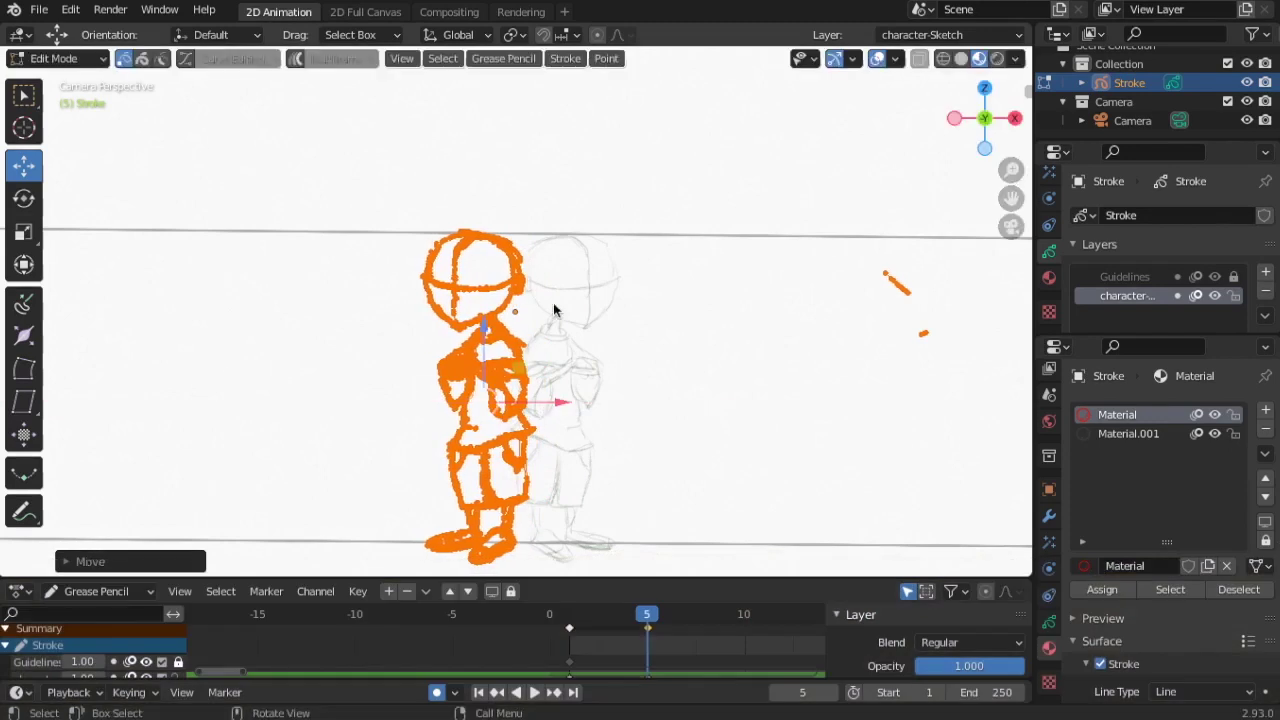
- Scrub the timeline between frames 1 and 5 to compare the two poses
mouse_move(640, 617)
left_mouse_down()
mouse_move(578, 624)
mouse_move(614, 625)
left_mouse_up()
left_click(649, 622)
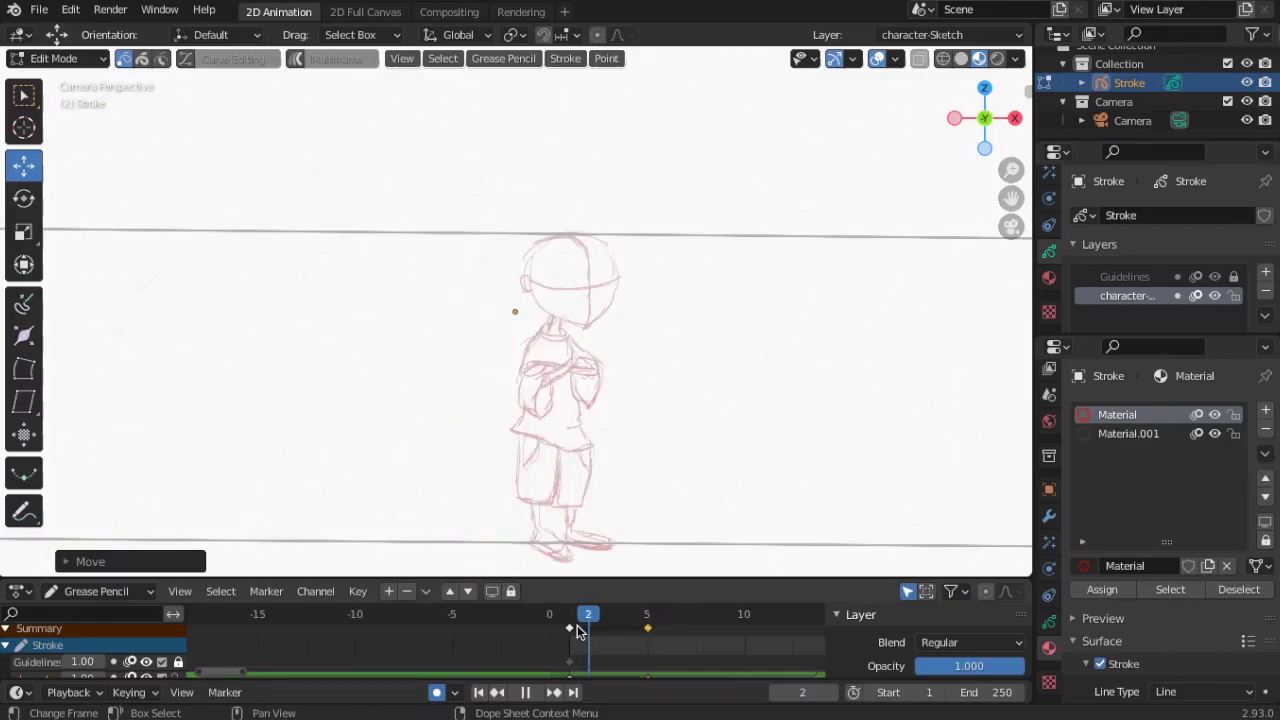
left_click(647, 620)
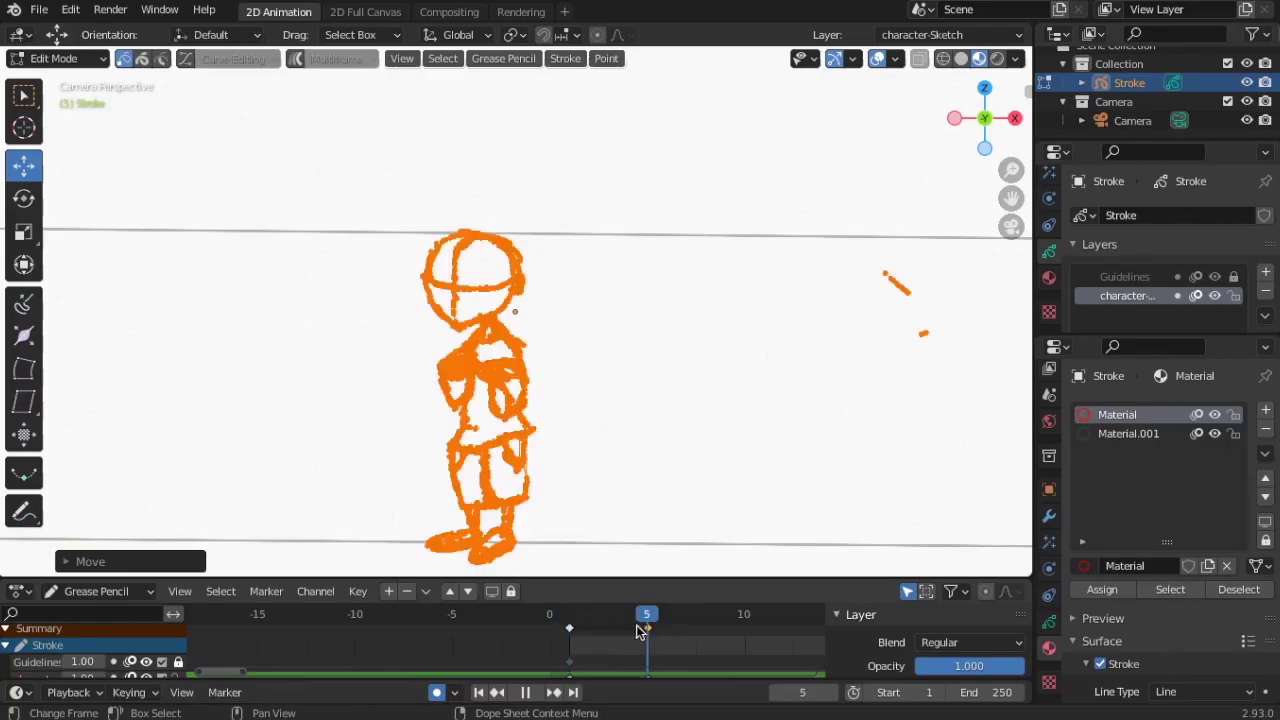
- Create a keyframe at frame 3 by moving the whole character sideways, and undo the unwanted moves to keep it near its original position
left_click(612, 622)
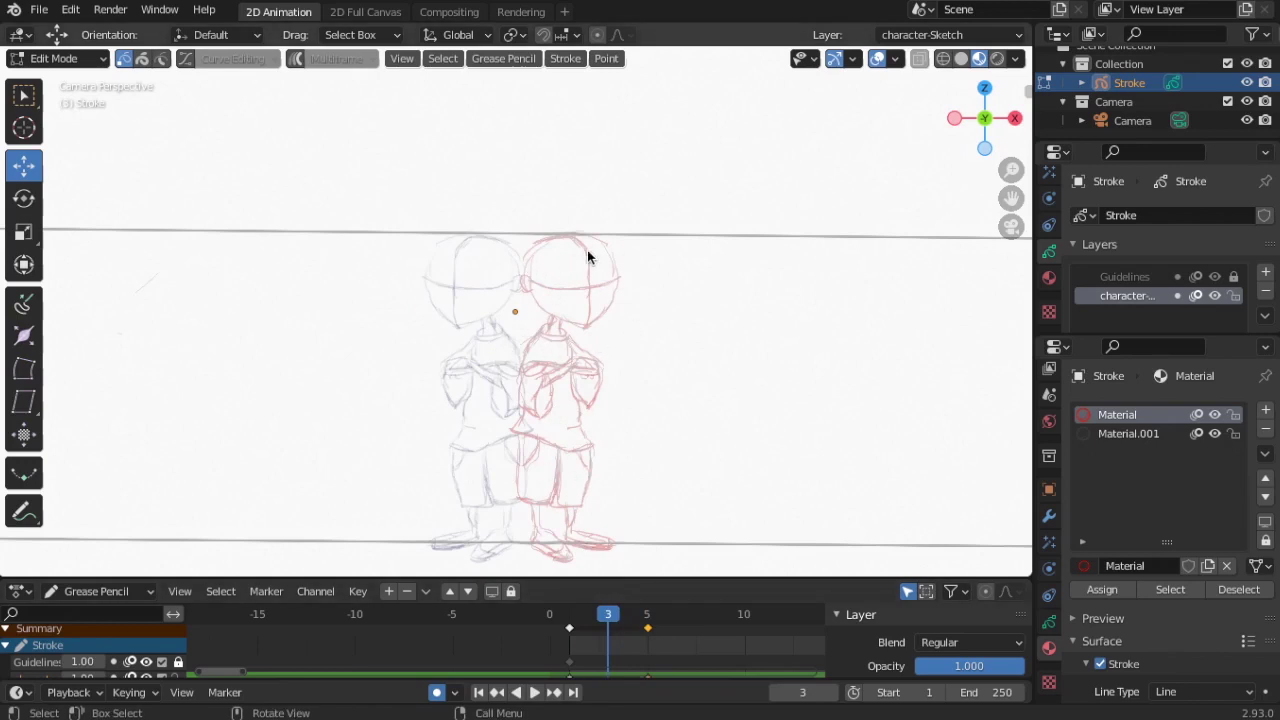
key("a")
left_click_drag(629, 406, 585, 414)
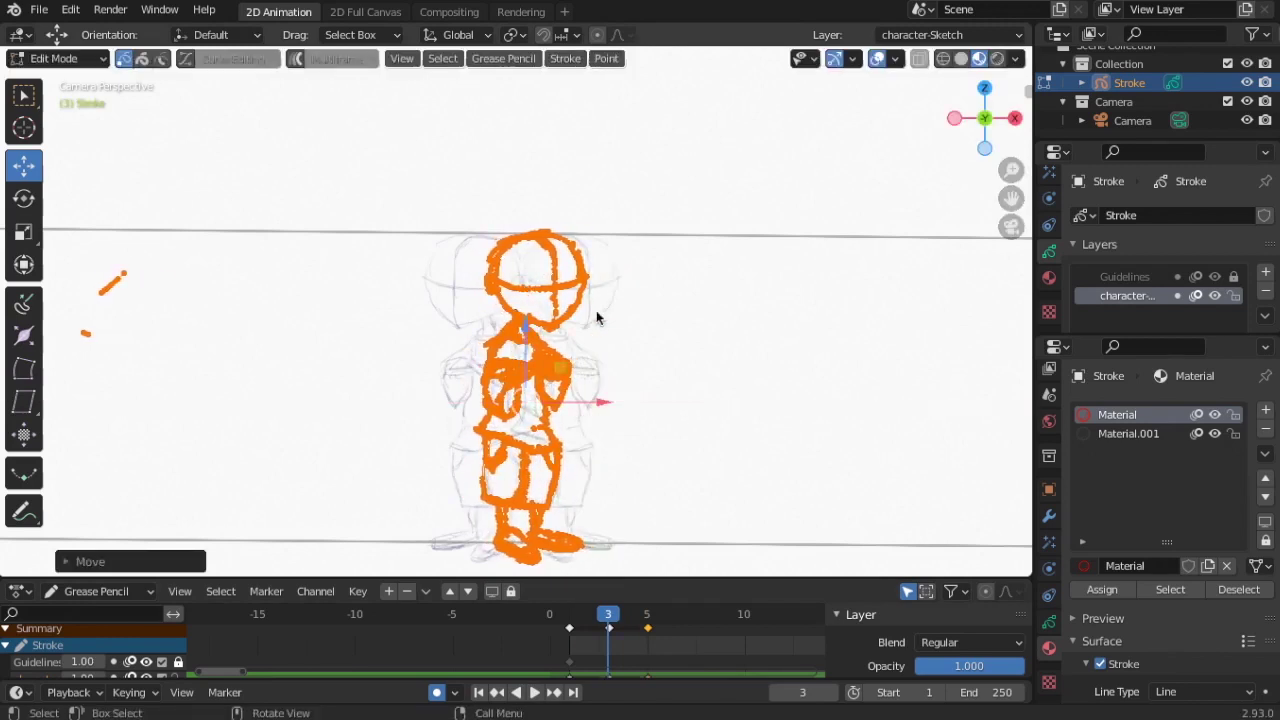
left_click_drag(600, 403, 628, 403)
key("ctrl+z")
key("ctrl+z")
- Lasso the head strokes at frame 3 in Edit Mode and move the head up, clear of the body
left_click(92, 58)
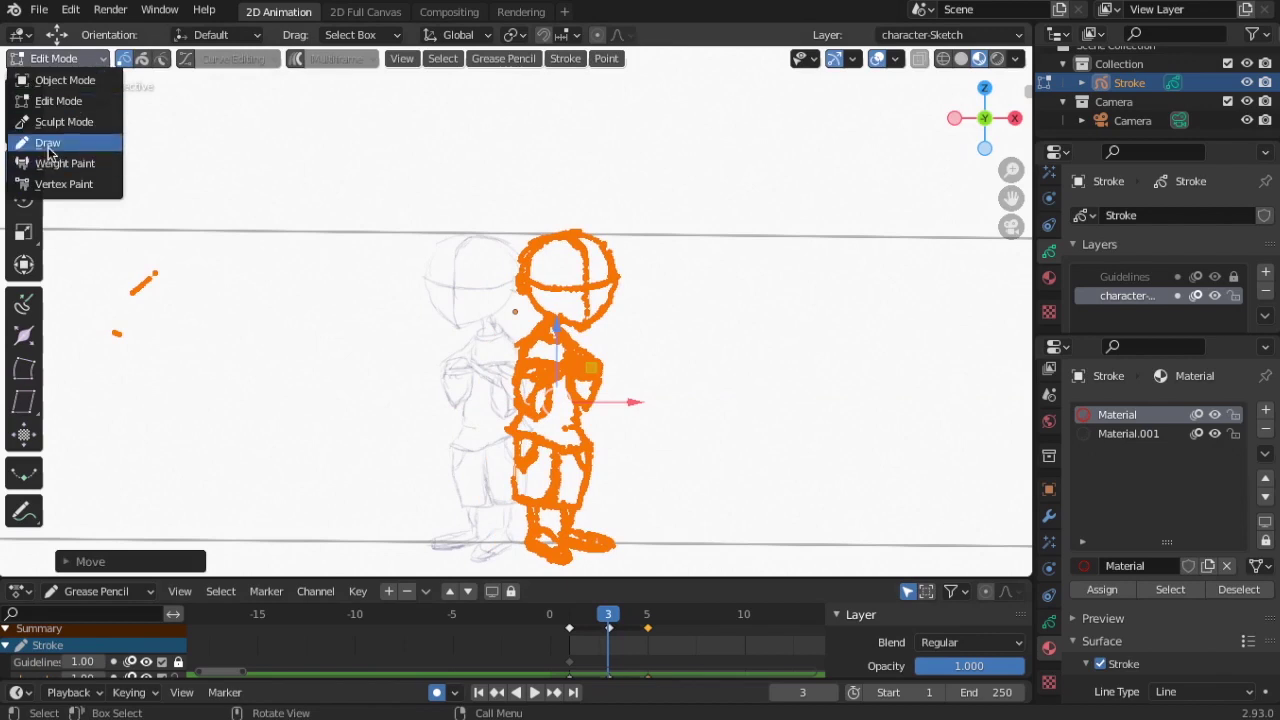
left_click(50, 137)
left_click(60, 58)
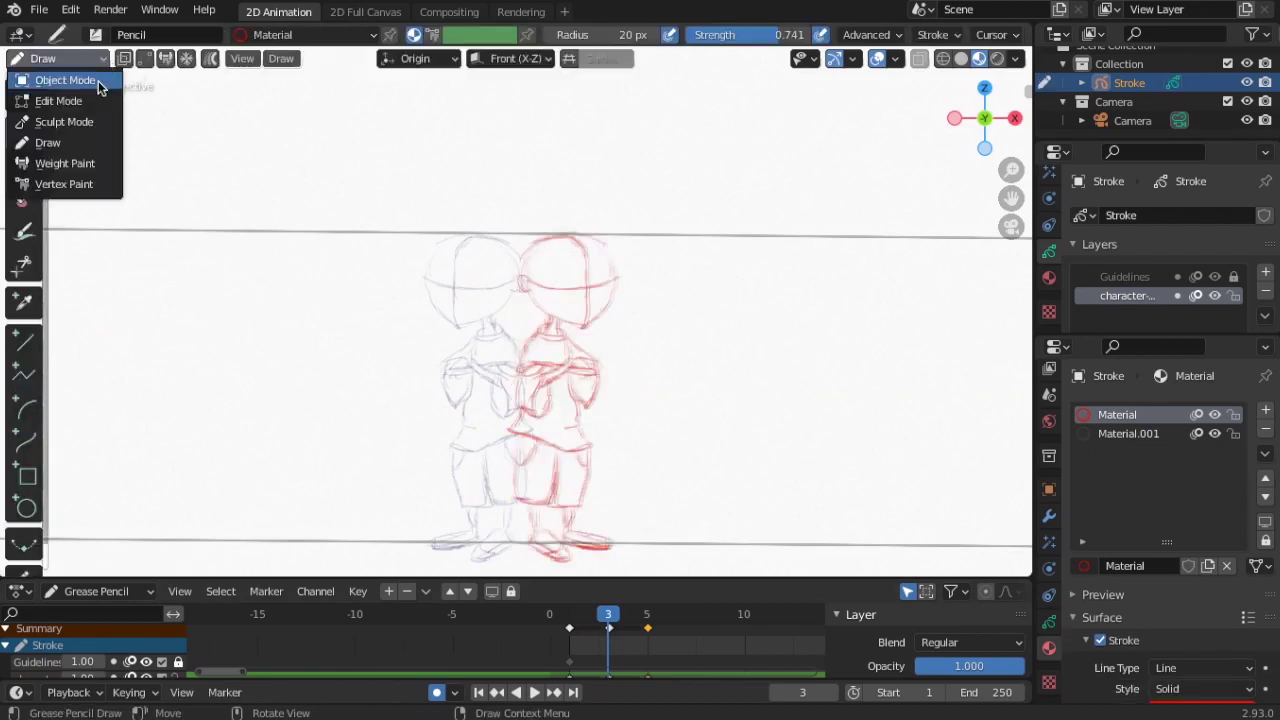
left_click(52, 100)
left_click_drag(609, 230, 630, 215)
left_click_drag(24, 103, 106, 212)
mouse_move(638, 243)
left_mouse_down()
mouse_move(556, 205)
mouse_move(533, 314)
mouse_move(591, 336)
mouse_move(577, 309)
left_mouse_up()
key("g")
left_click(561, 272)
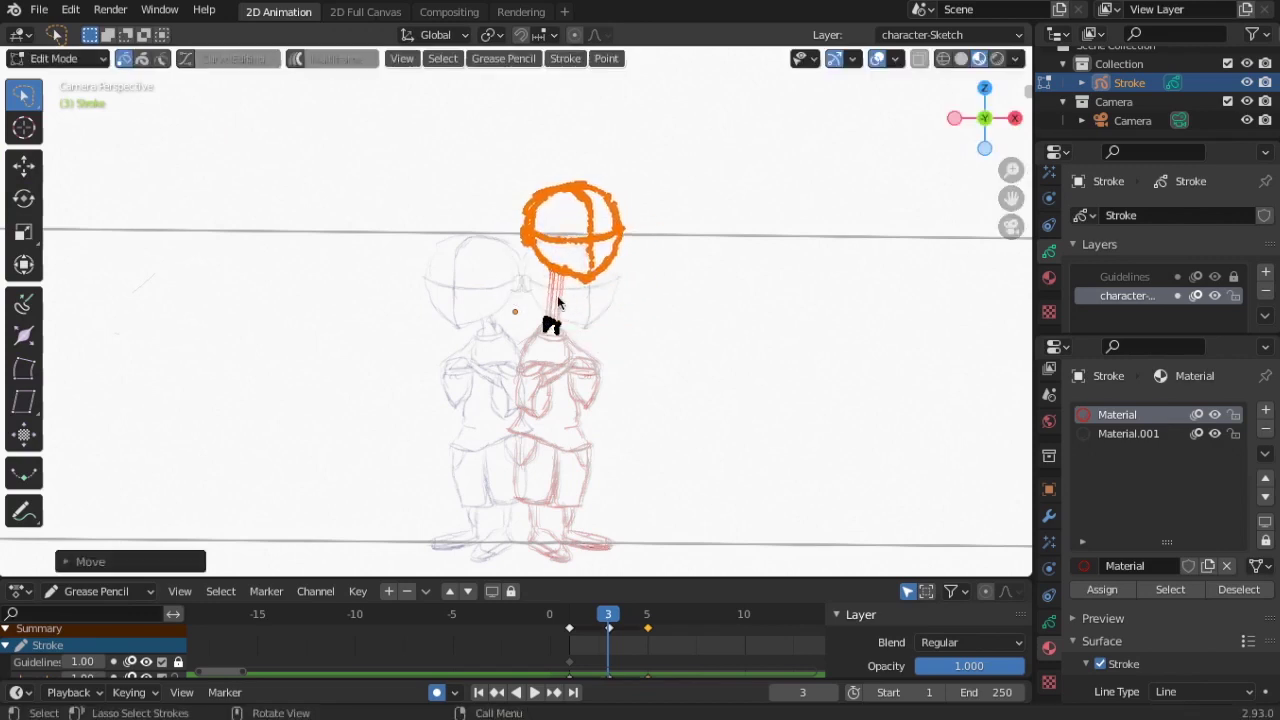
- Erase the neck, the crossed arms and the inner shorts and near leg strokes from the frame 3 drawing
left_click(88, 58)
left_click(55, 146)
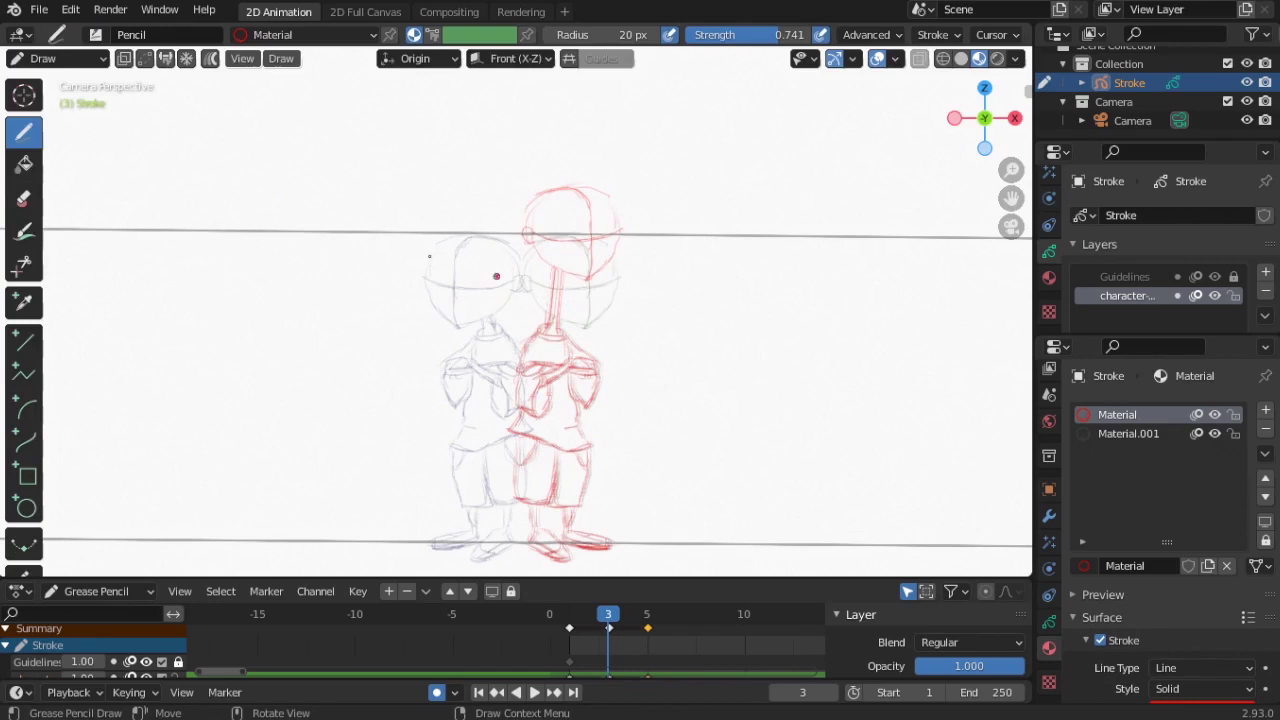
left_click(24, 198)
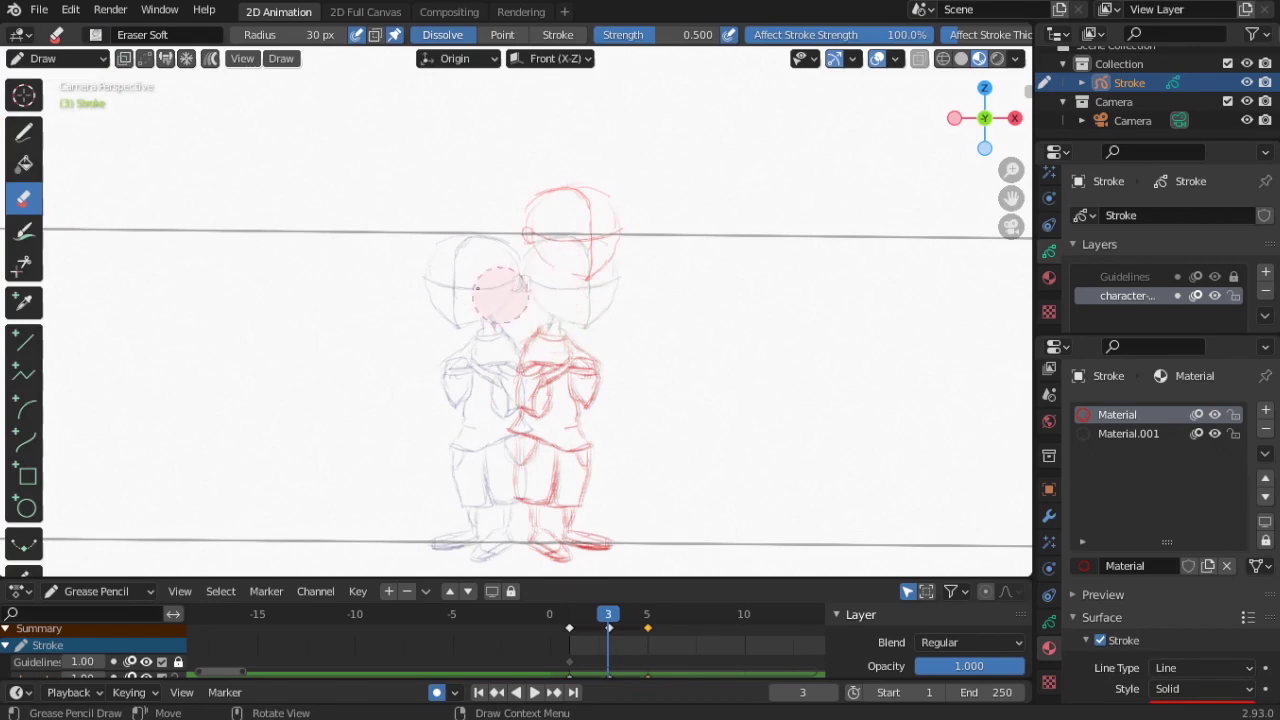
left_click(57, 58)
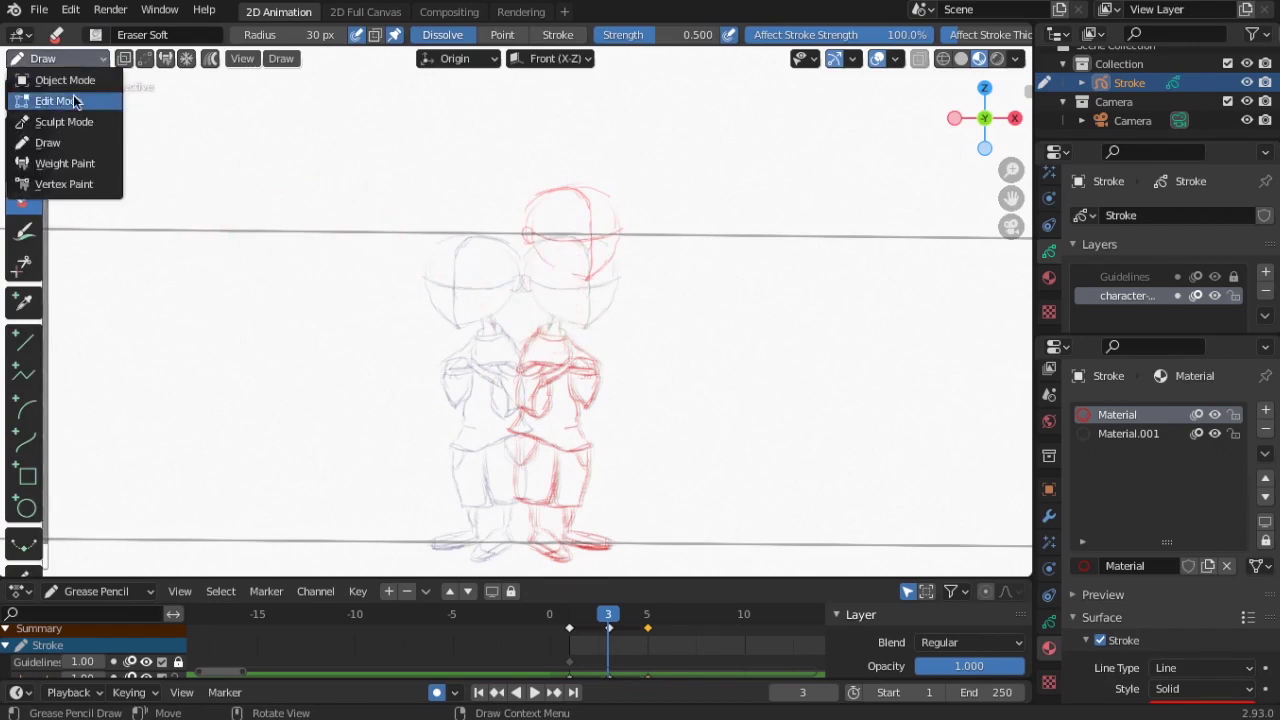
left_click(48, 148)
mouse_move(557, 362)
left_mouse_down()
mouse_move(545, 415)
mouse_move(575, 380)
mouse_move(535, 422)
mouse_move(538, 472)
mouse_move(518, 480)
left_mouse_up()
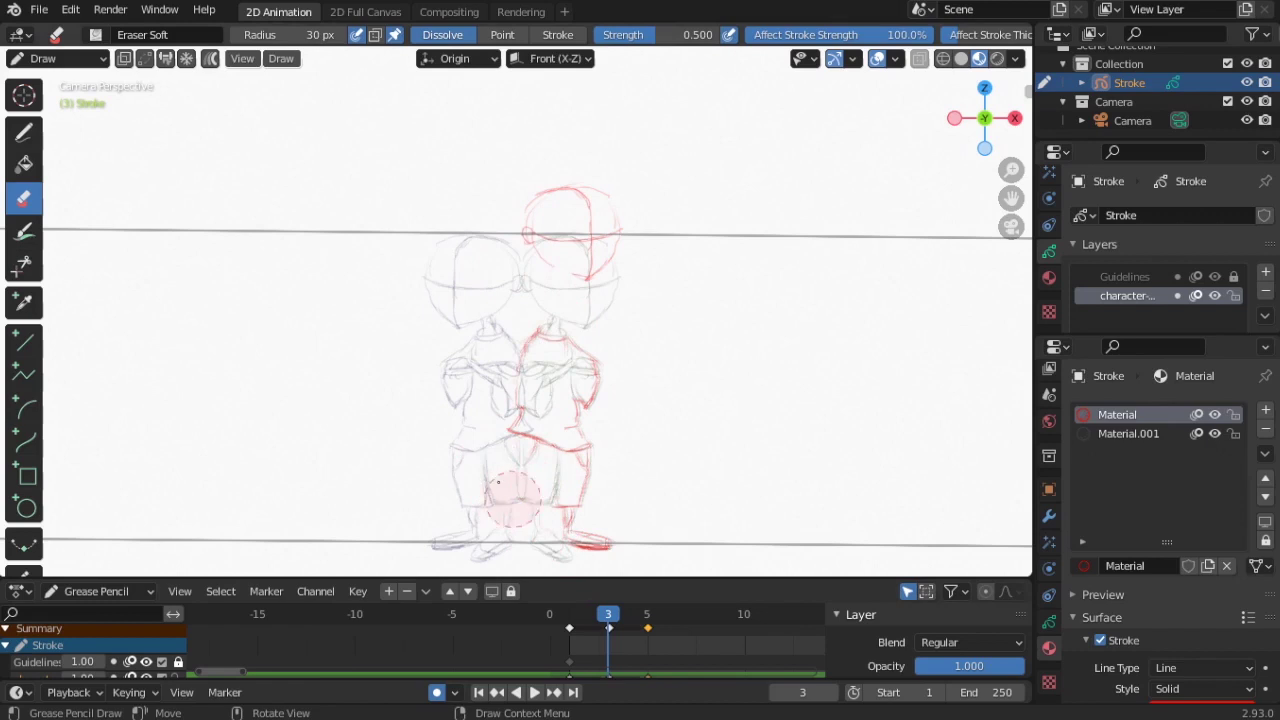
- Redraw the shirt hem, the torso sides and the sleeves of the frame 3 pose with the Pencil brush
left_click(24, 131)
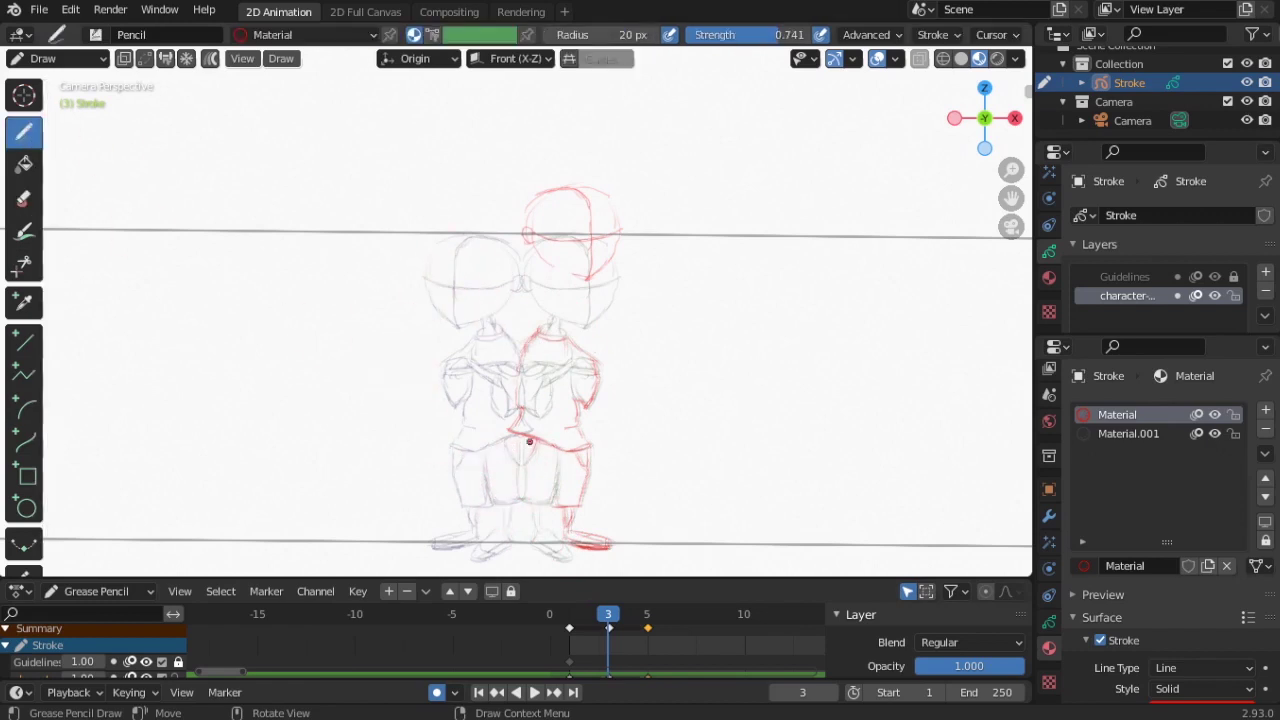
left_click_drag(600, 450, 542, 440, "ctrl")
left_click_drag(577, 367, 549, 440)
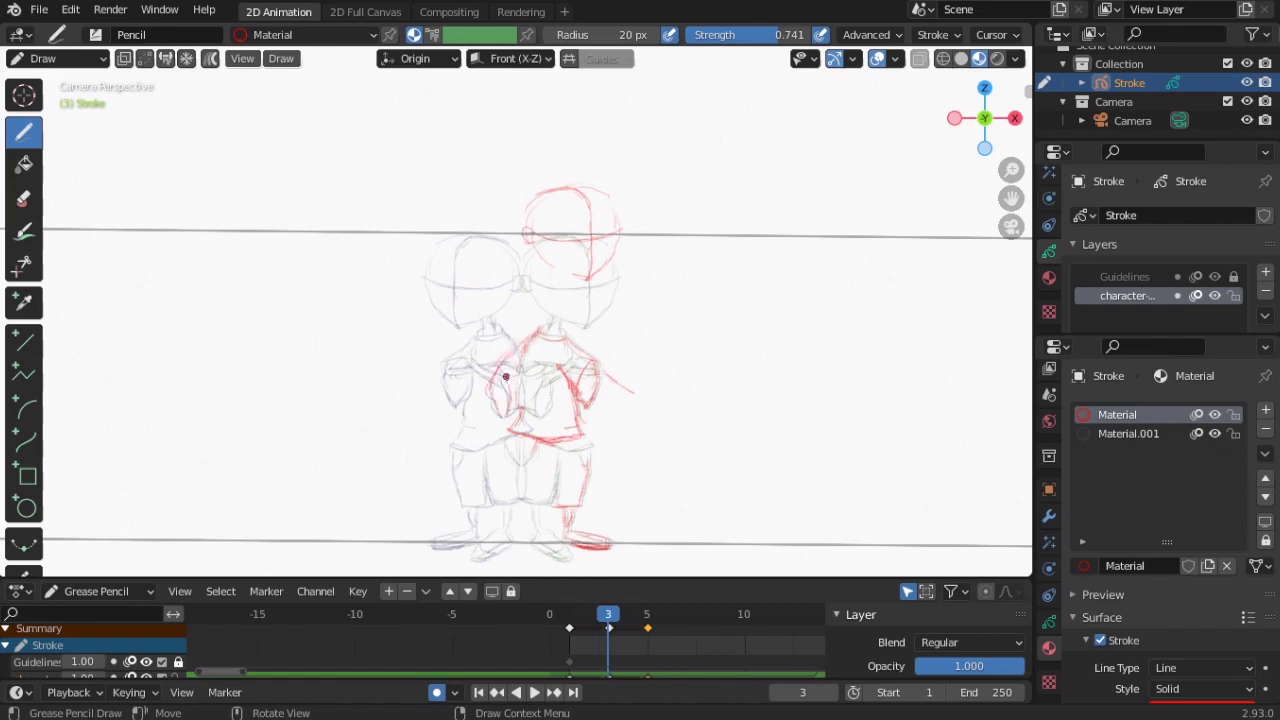
mouse_move(533, 355)
left_mouse_down()
mouse_move(523, 414)
mouse_move(550, 377)
mouse_move(539, 391)
left_mouse_up()
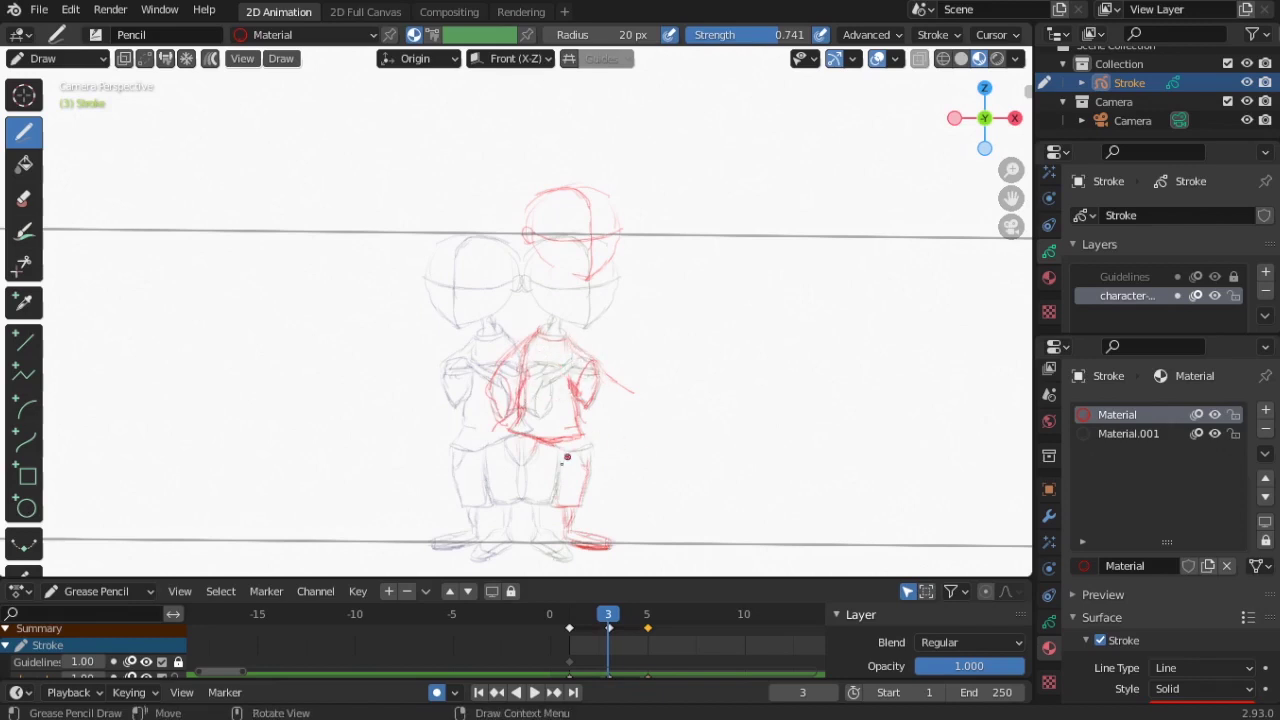
- Sketch the shorts, both hands and the missing leg with its foot on the lower guideline at frame 3
left_click_drag(511, 444, 498, 497)
mouse_move(544, 461)
left_mouse_down()
mouse_move(529, 497)
mouse_move(557, 508)
left_mouse_up()
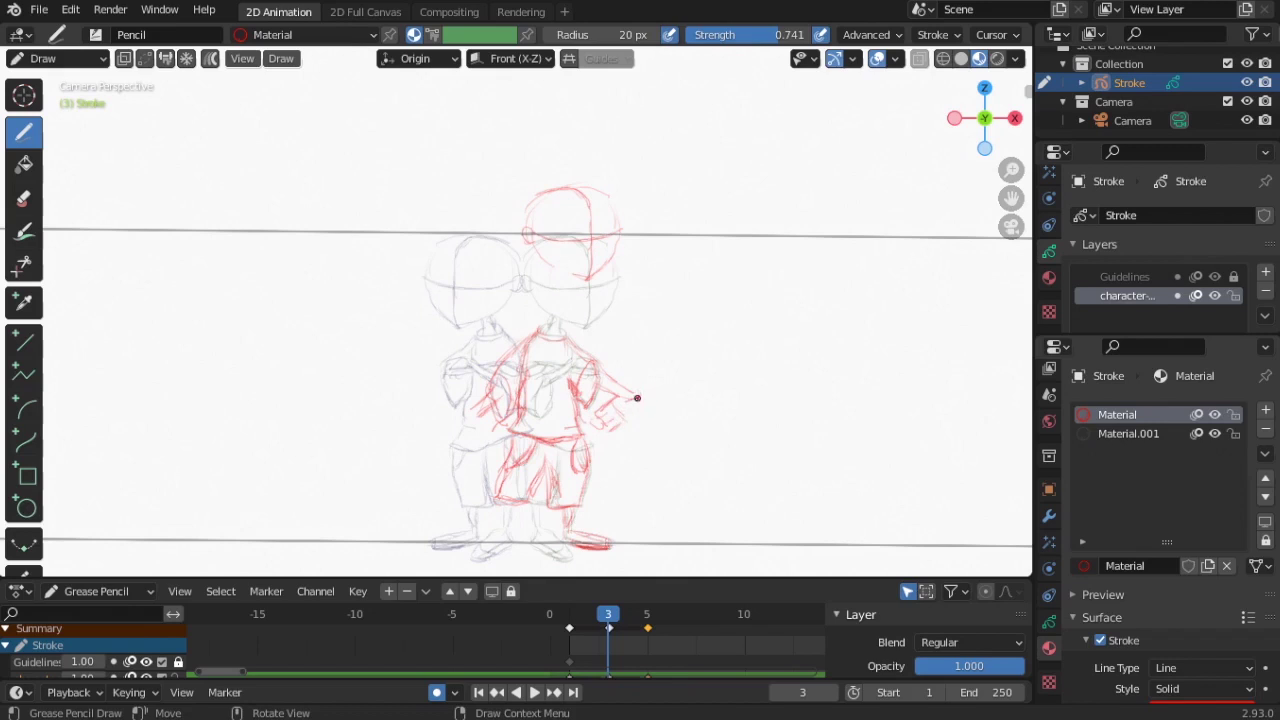
mouse_move(620, 405)
left_mouse_down()
mouse_move(600, 418)
mouse_move(610, 393)
left_mouse_up()
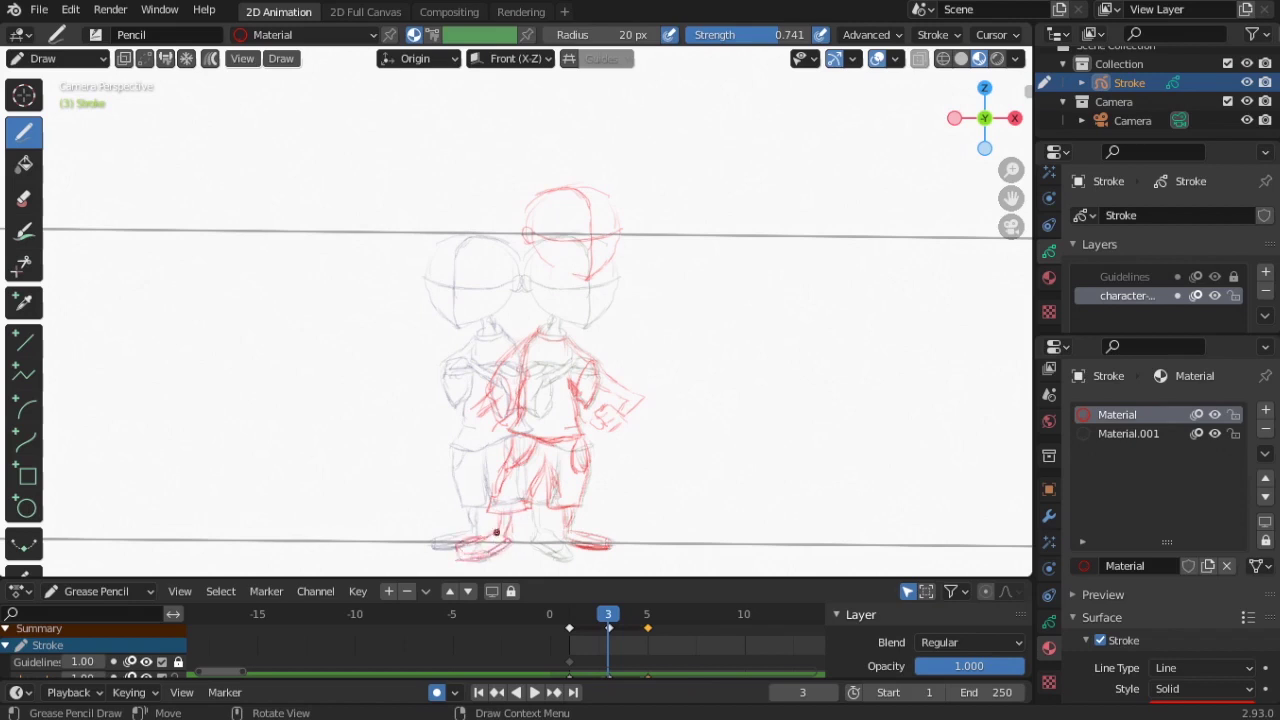
- Play the animation to check the in-between pose and return to frame 3
key("space")
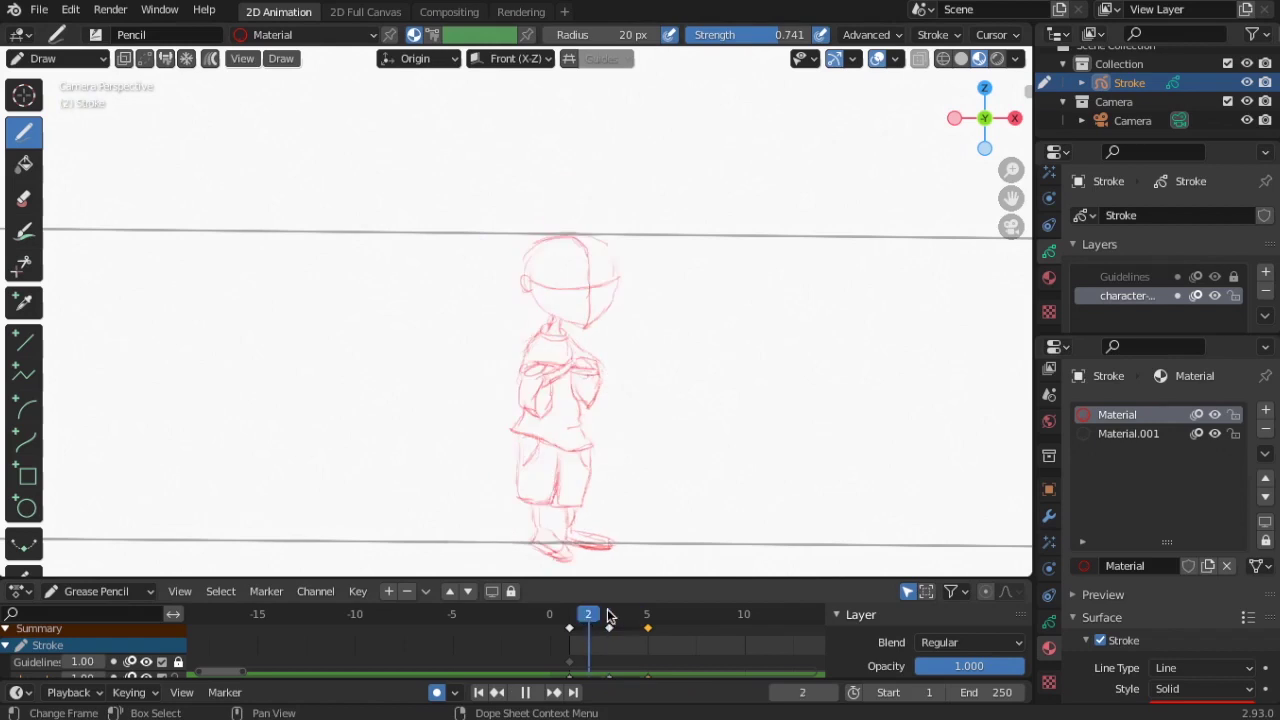
key("Escape")
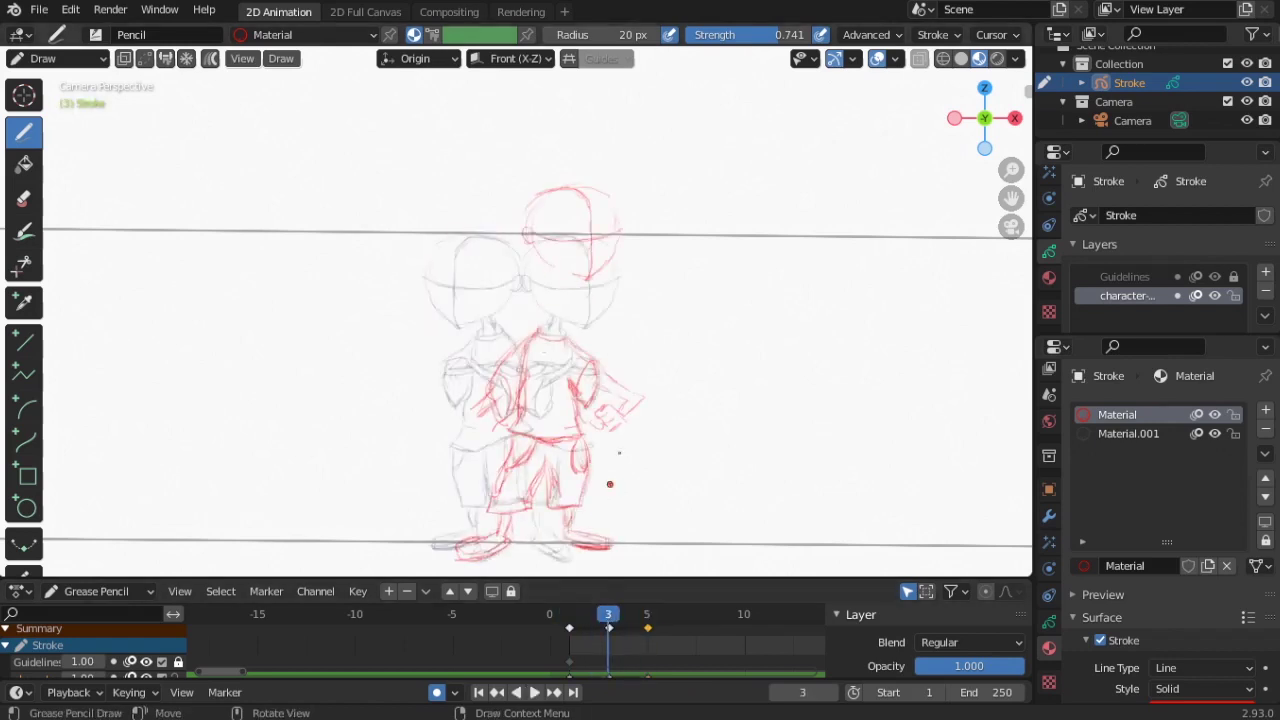
left_click(90, 62)
left_click(58, 101)
left_click(50, 59)
left_click(60, 163)
left_click(55, 58)
left_click(40, 143)
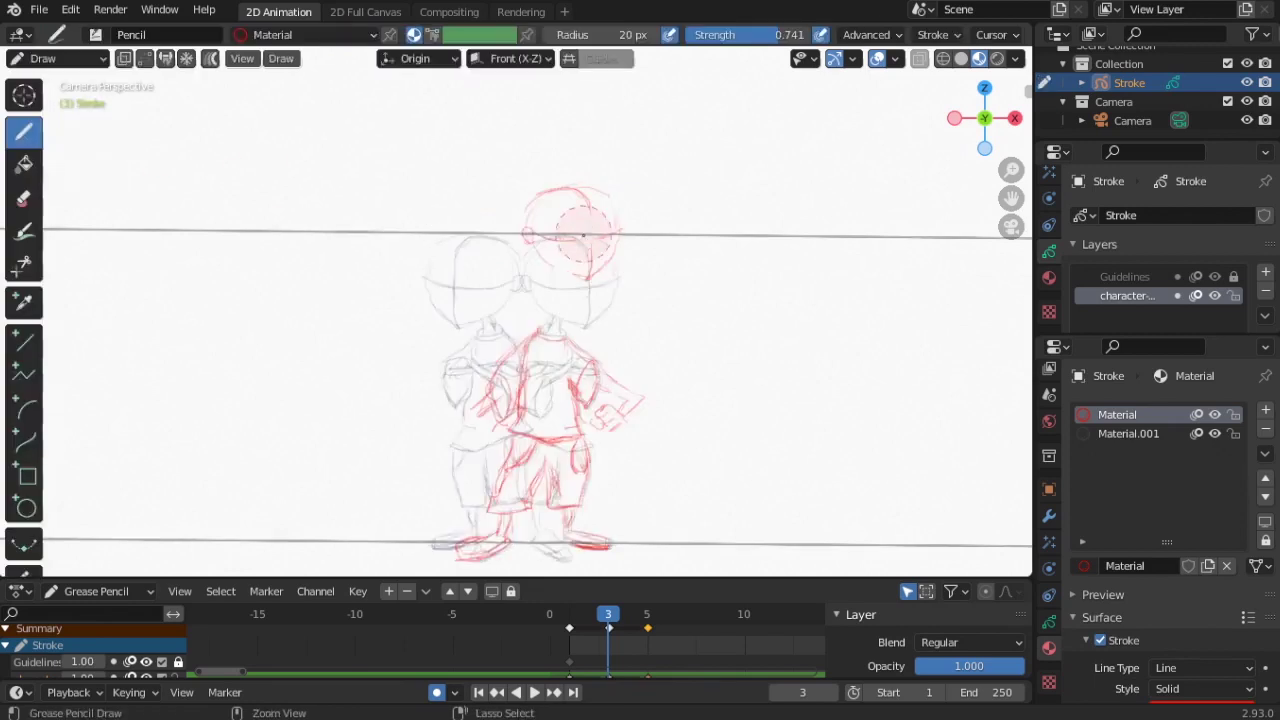
- Finish the front-facing head at frame 3 above the body, correcting its centre line, chin and ears with the Pencil brush
mouse_move(592, 243)
left_mouse_down("ctrl")
mouse_move(580, 217)
mouse_move(586, 246)
mouse_move(603, 251)
mouse_move(563, 274)
mouse_move(531, 249)
mouse_move(604, 246)
left_mouse_up("ctrl")
left_click(530, 233, "ctrl")
key("ctrl+z")
key("ctrl+z")
left_click_drag(572, 194, 576, 278)
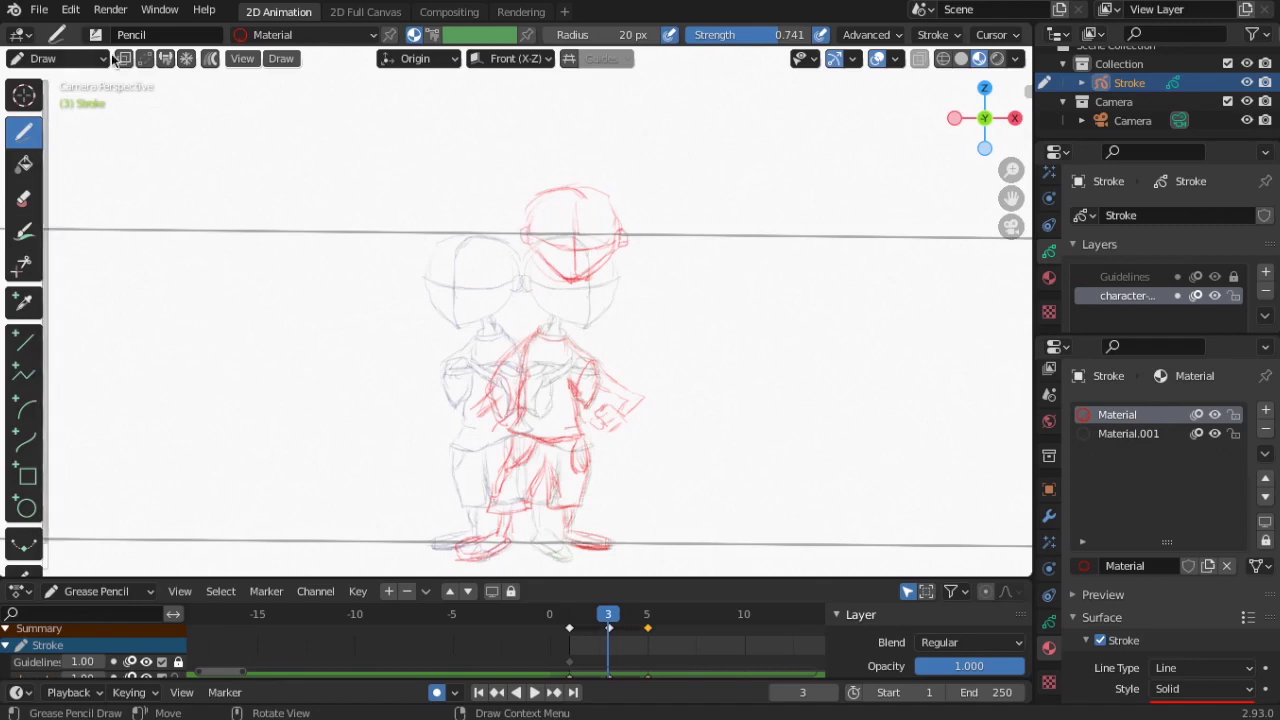
- Select the head strokes in Edit Mode and move them down onto the shoulders of the frame 3 body
left_click(86, 58)
left_click(86, 101)
mouse_move(640, 190)
left_mouse_down()
mouse_move(612, 294)
mouse_move(632, 285)
left_mouse_up()
key("g")
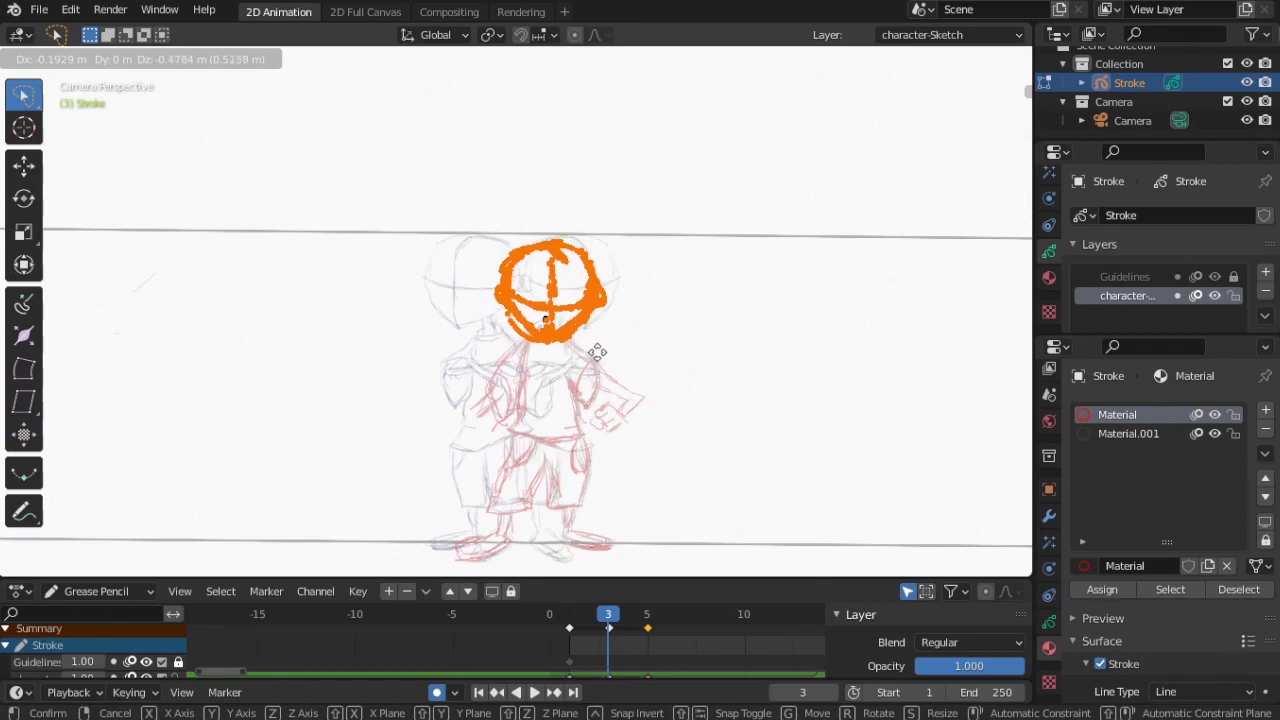
left_click(588, 357)
key("g")
left_click(579, 361)
- Return to Draw mode and play the animation around frame 3 to check the new head position
left_click(62, 59)
left_click(58, 141)
mouse_move(600, 618)
left_mouse_down()
mouse_move(569, 620)
mouse_move(663, 615)
mouse_move(592, 615)
mouse_move(640, 615)
mouse_move(608, 615)
left_mouse_up()
key("space")
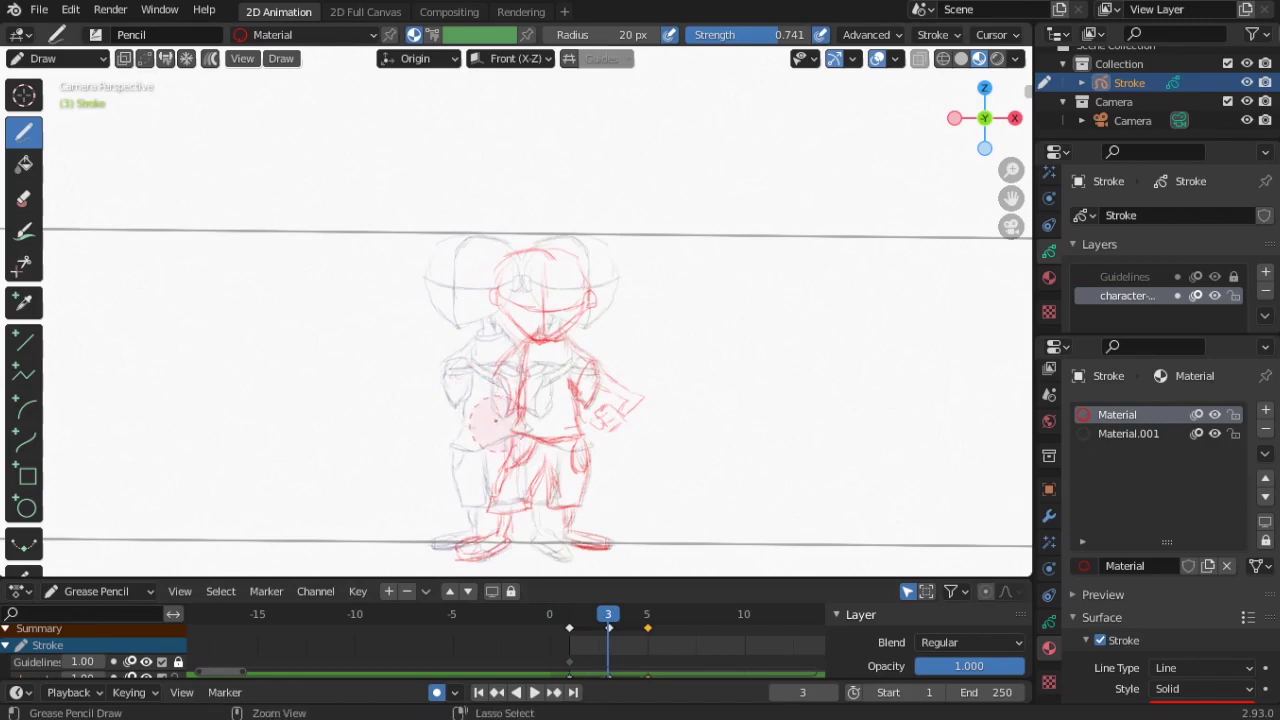
- Turn off onion skinning for the character-Sketch layer and redraw the hanging arm with its hand at frame 3
left_click_drag(491, 386, 478, 416)
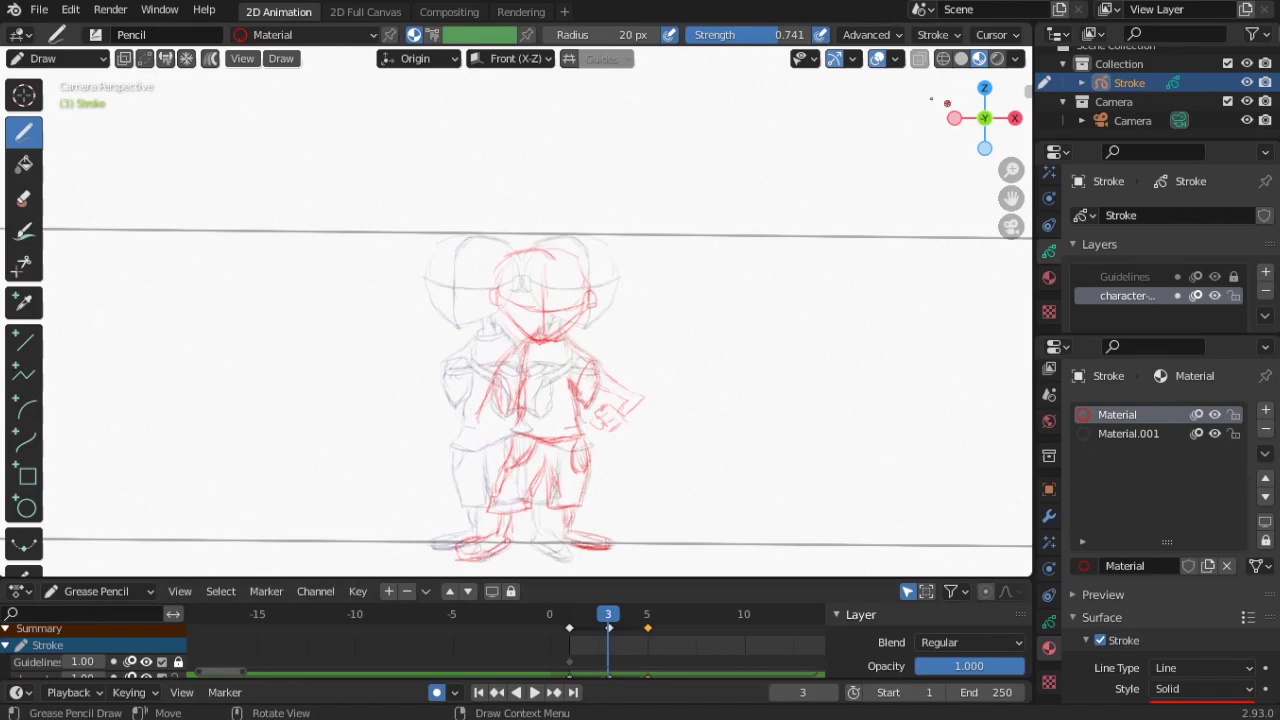
left_click(1197, 295)
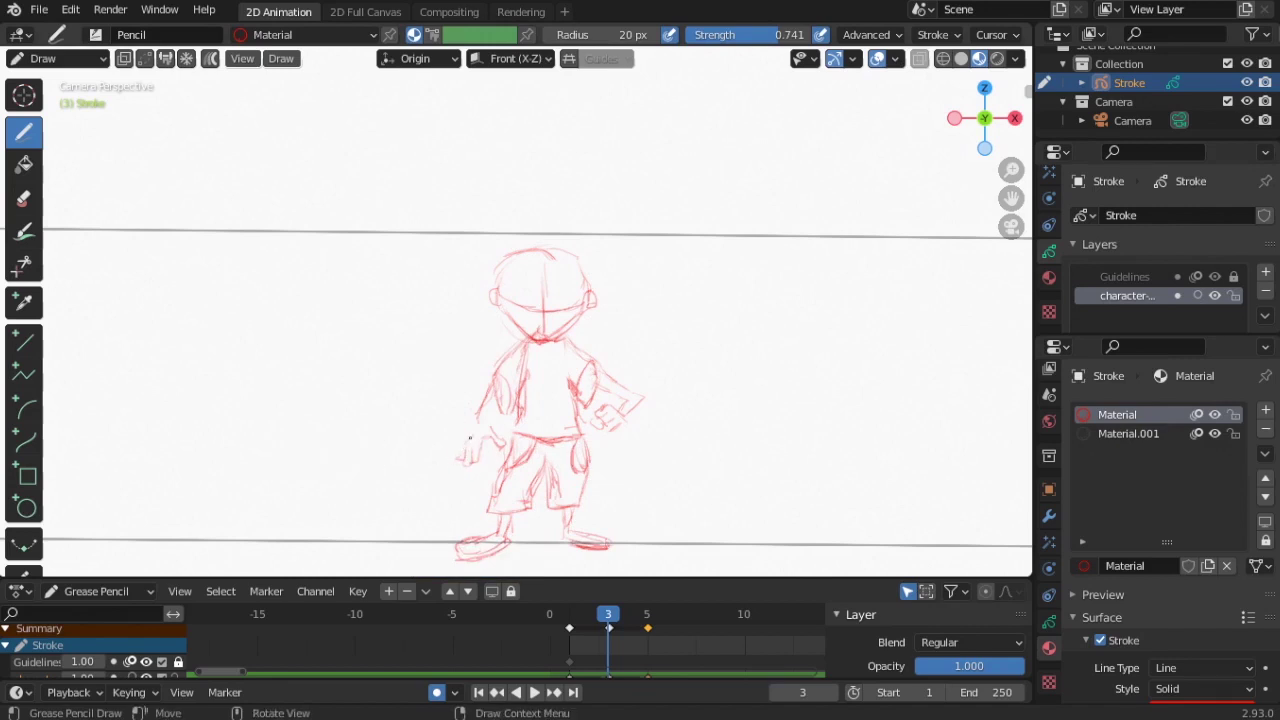
left_click_drag(486, 396, 482, 400, "ctrl")
left_click_drag(502, 387, 486, 421)
- Select the hanging arm's hand in Edit Mode and move it down and outward to lengthen the arm
left_click(60, 58)
left_click(45, 100)
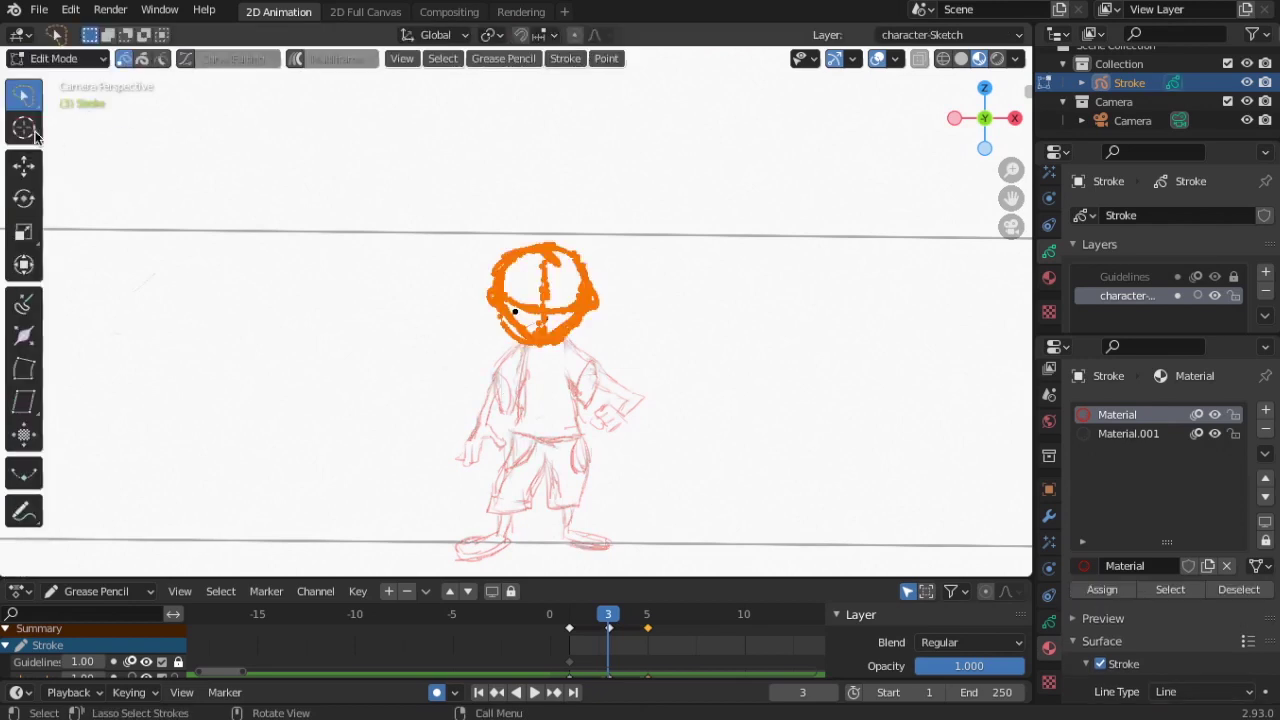
mouse_move(505, 435)
left_mouse_down()
mouse_move(443, 443)
mouse_move(514, 449)
mouse_move(490, 455)
left_mouse_up()
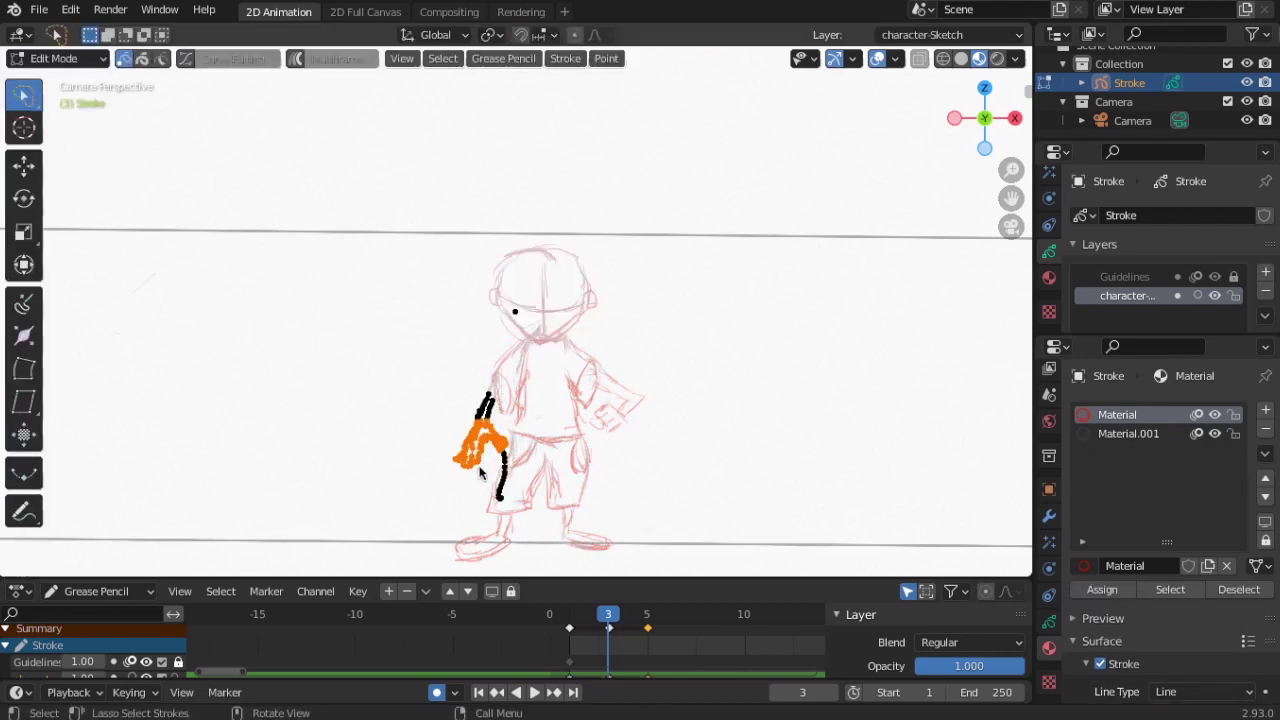
key("g")
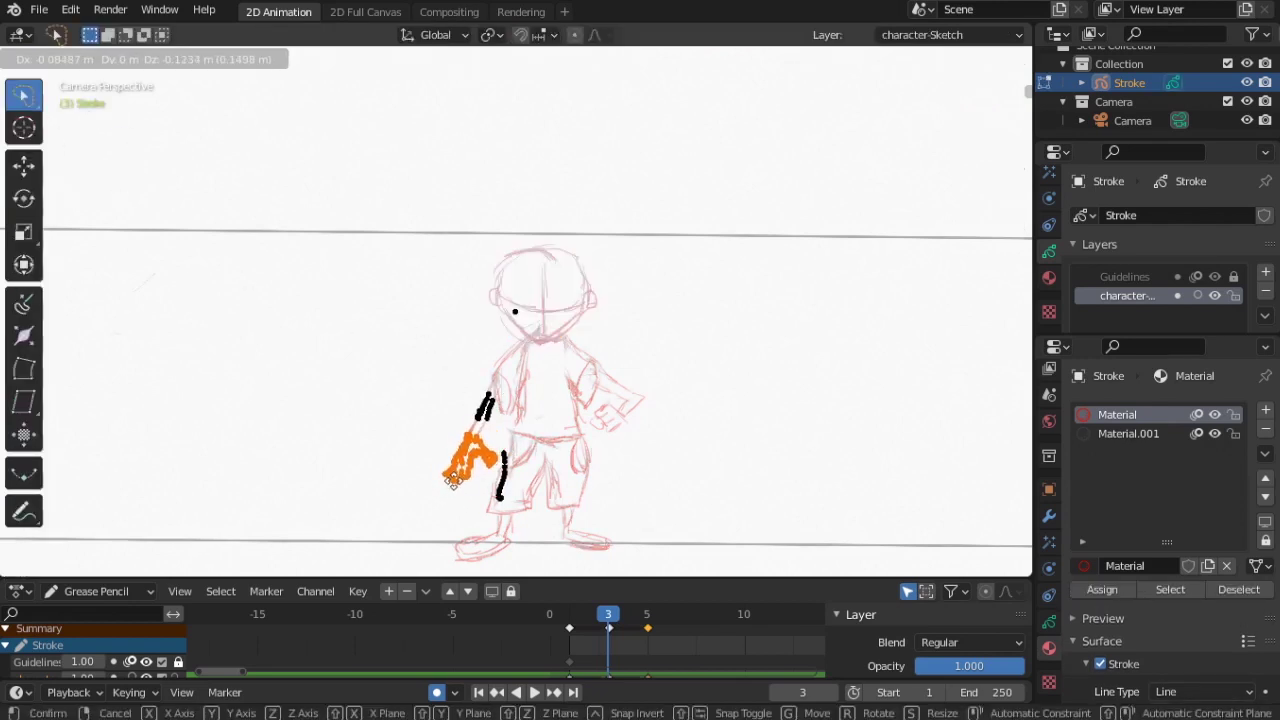
left_click(452, 477)
- Redraw the forearm, shirt hem and sleeve lines of the frame 3 pose in Draw mode and undo the last strokes
left_click(60, 58)
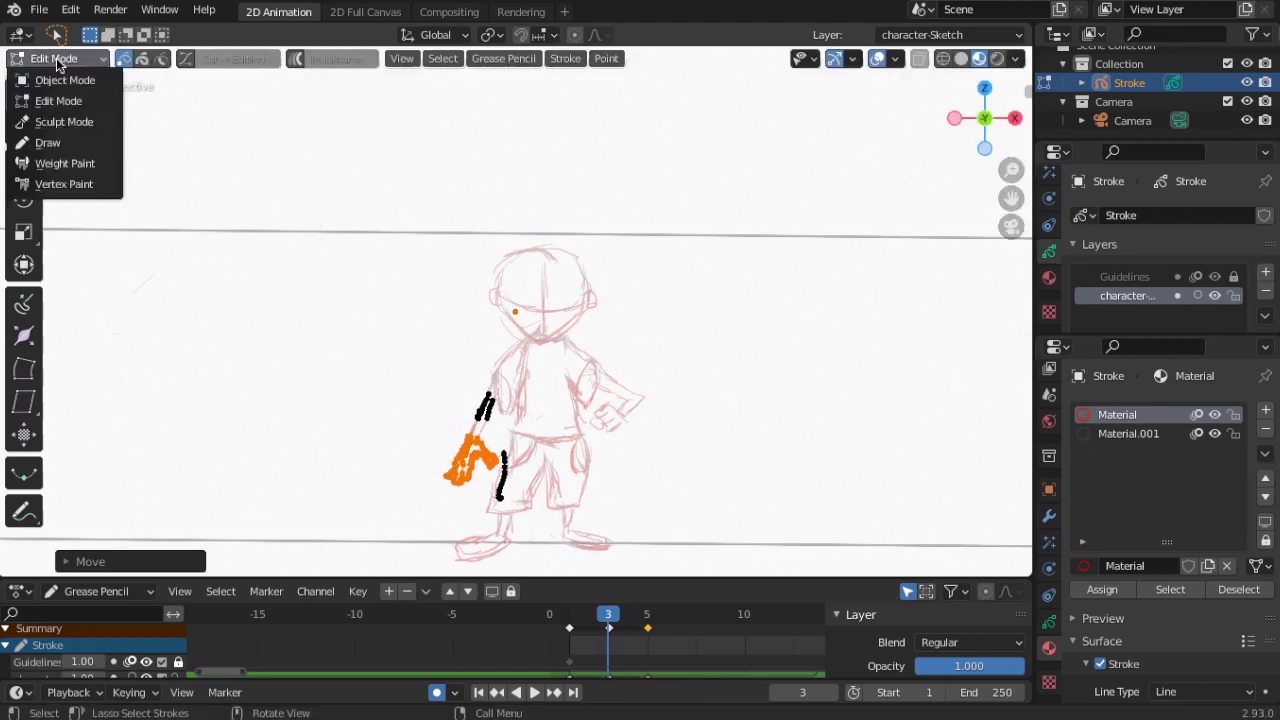
left_click(55, 148)
left_click_drag(516, 440, 553, 443)
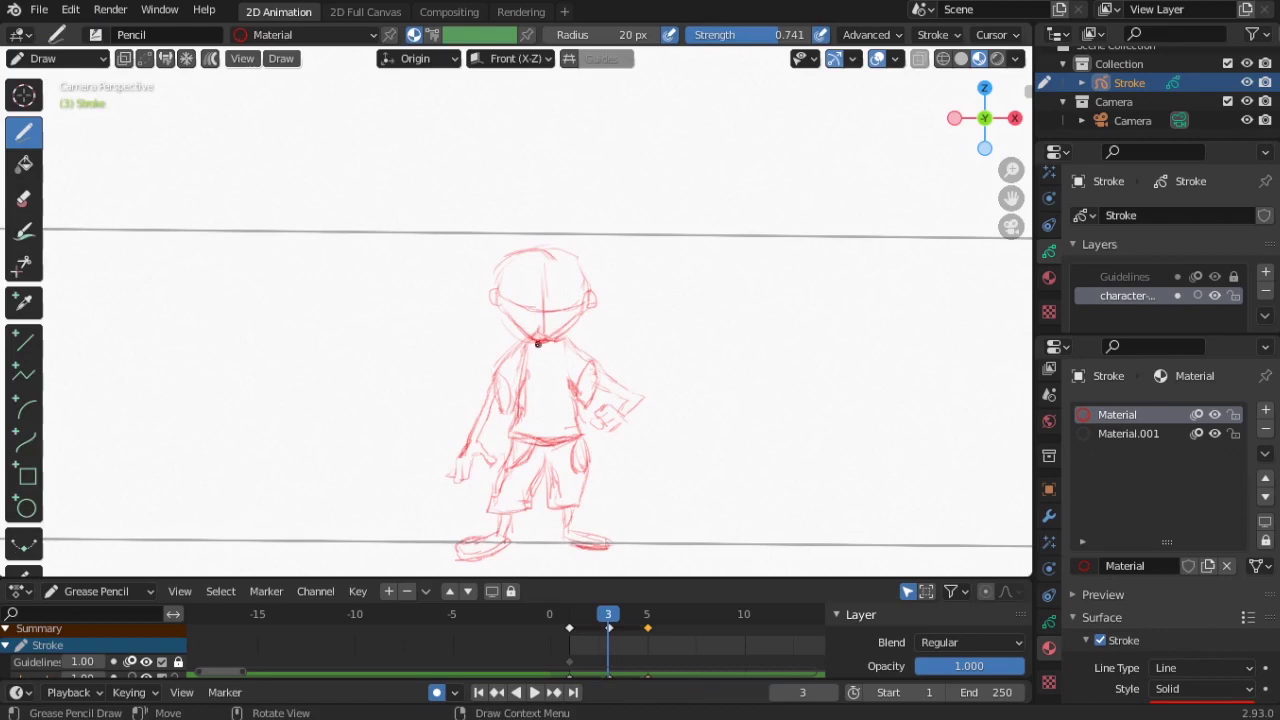
left_click(539, 377, "ctrl")
left_click_drag(521, 362, 520, 398)
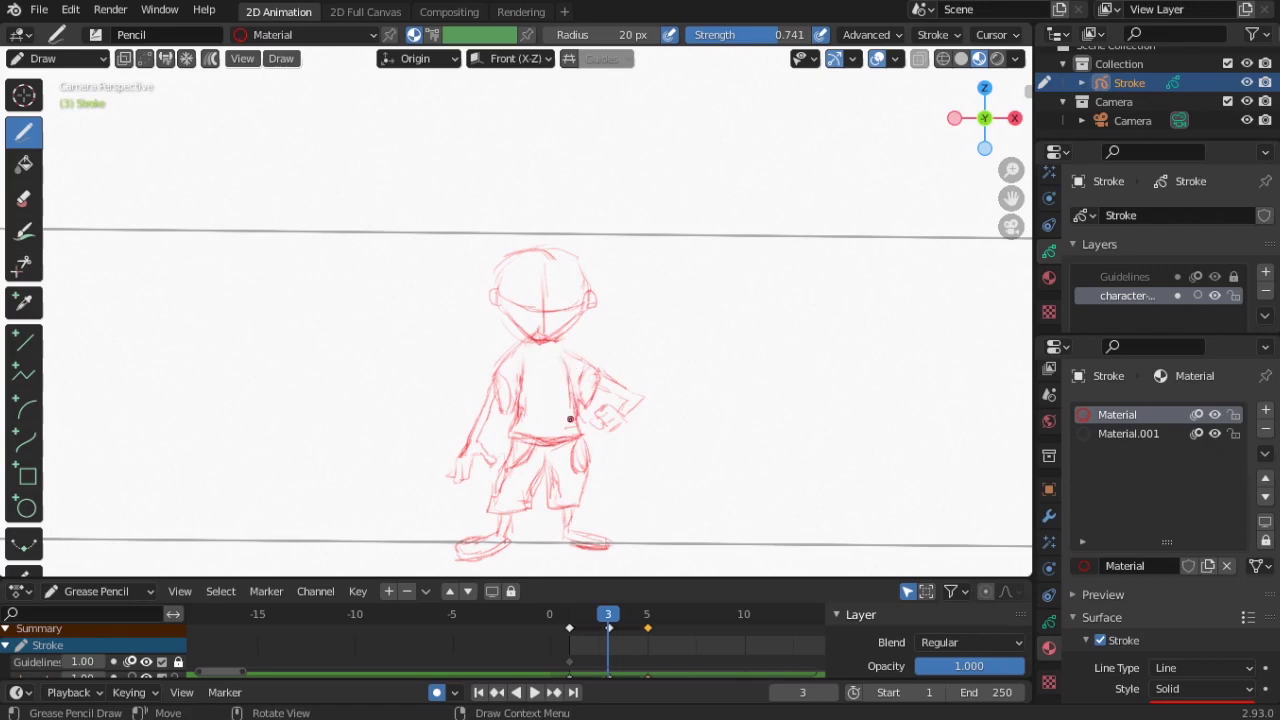
key("ctrl+z")
key("ctrl+z")
key("ctrl+z")
key("ctrl+z")
- Push the head and torso of the frame 3 pose slightly toward the hanging arm in Sculpt Mode
left_click(57, 58)
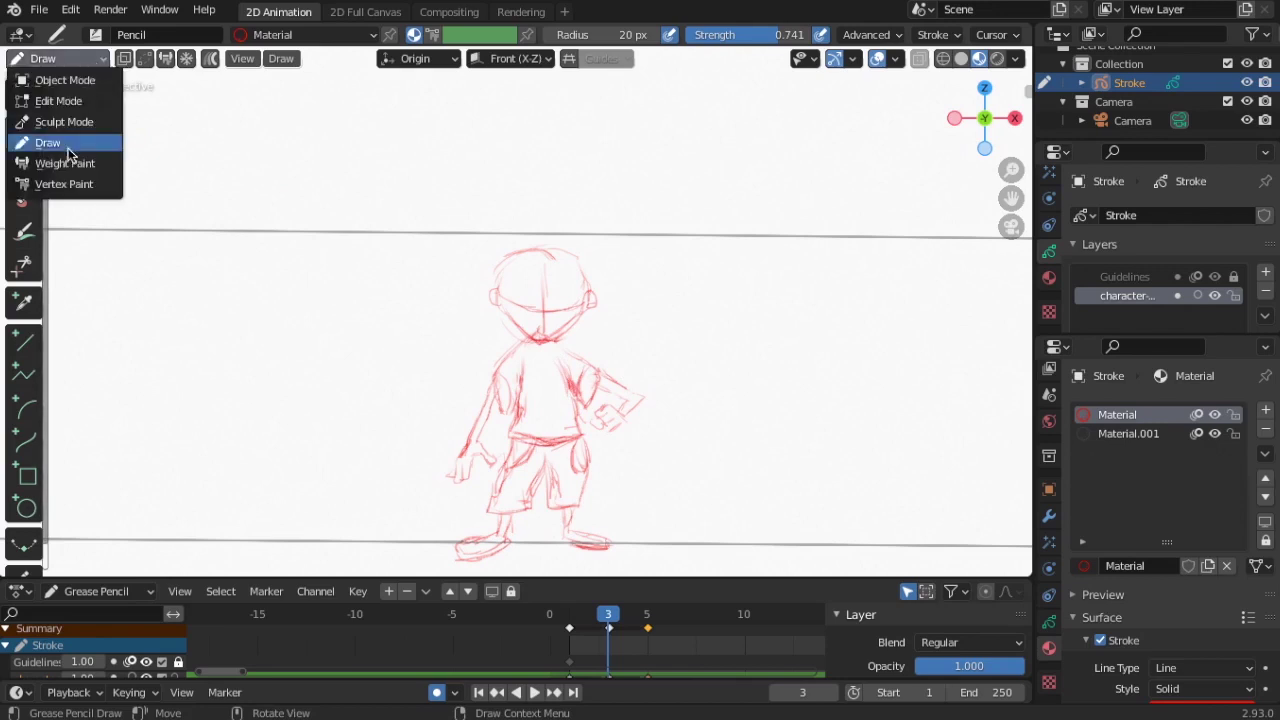
left_click(63, 117)
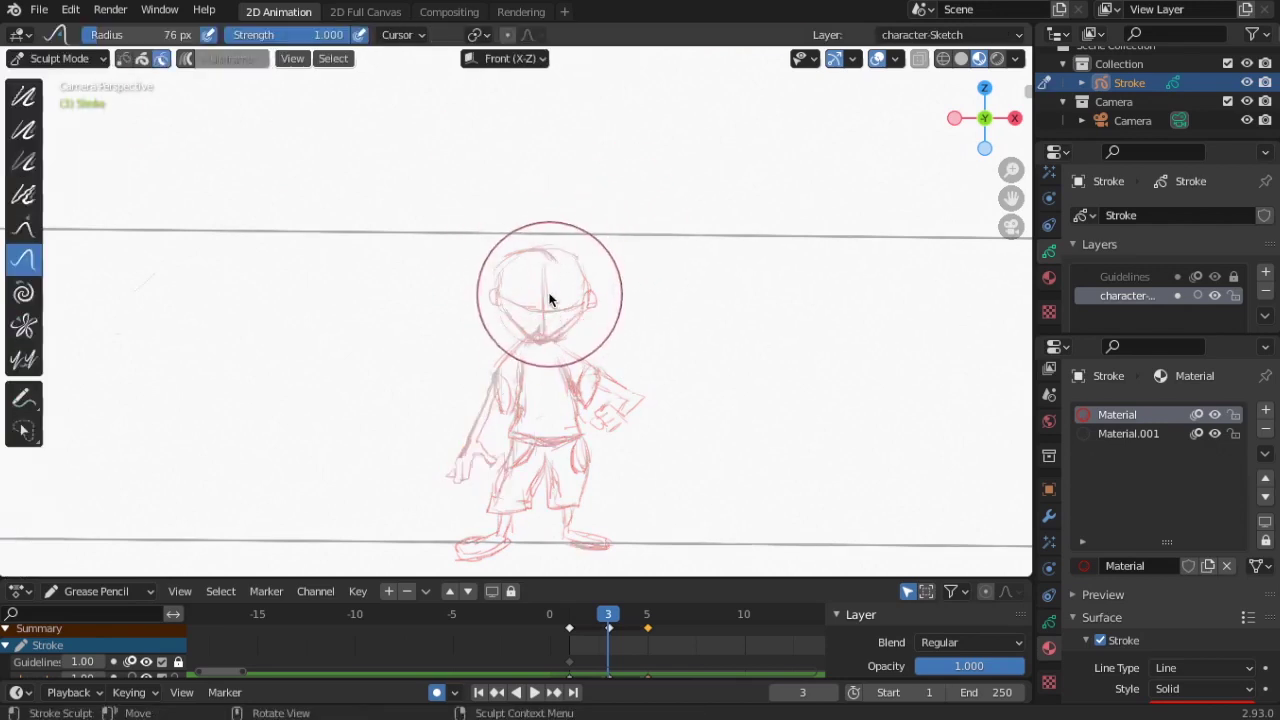
key("a")
key("f")
left_click(604, 323)
left_click_drag(547, 256, 550, 268)
mouse_move(558, 338)
left_mouse_down()
mouse_move(536, 348)
mouse_move(571, 263)
mouse_move(517, 298)
mouse_move(590, 289)
left_mouse_up()
mouse_move(531, 321)
left_mouse_down()
mouse_move(526, 355)
mouse_move(563, 279)
mouse_move(552, 240)
left_mouse_up()
- Return to Draw mode, play the animation to check the reshaped pose and save the file
left_click(58, 58)
left_click(50, 140)
key("space")
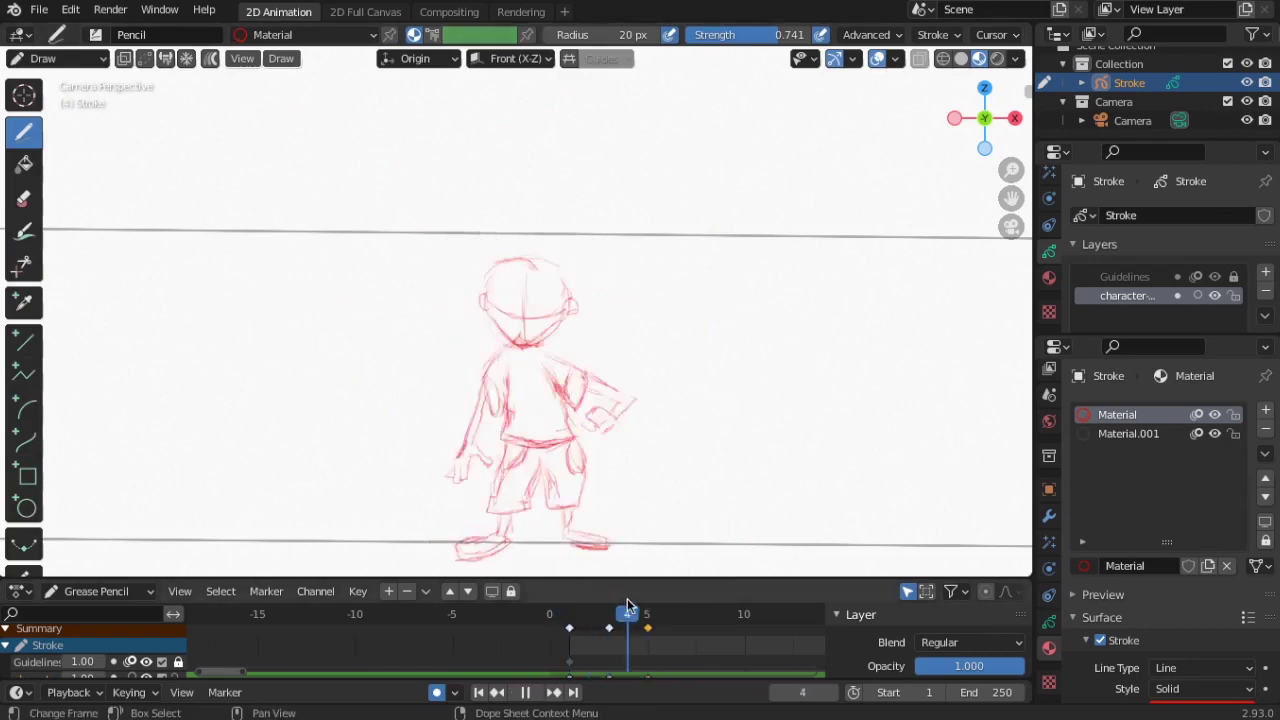
key("space")
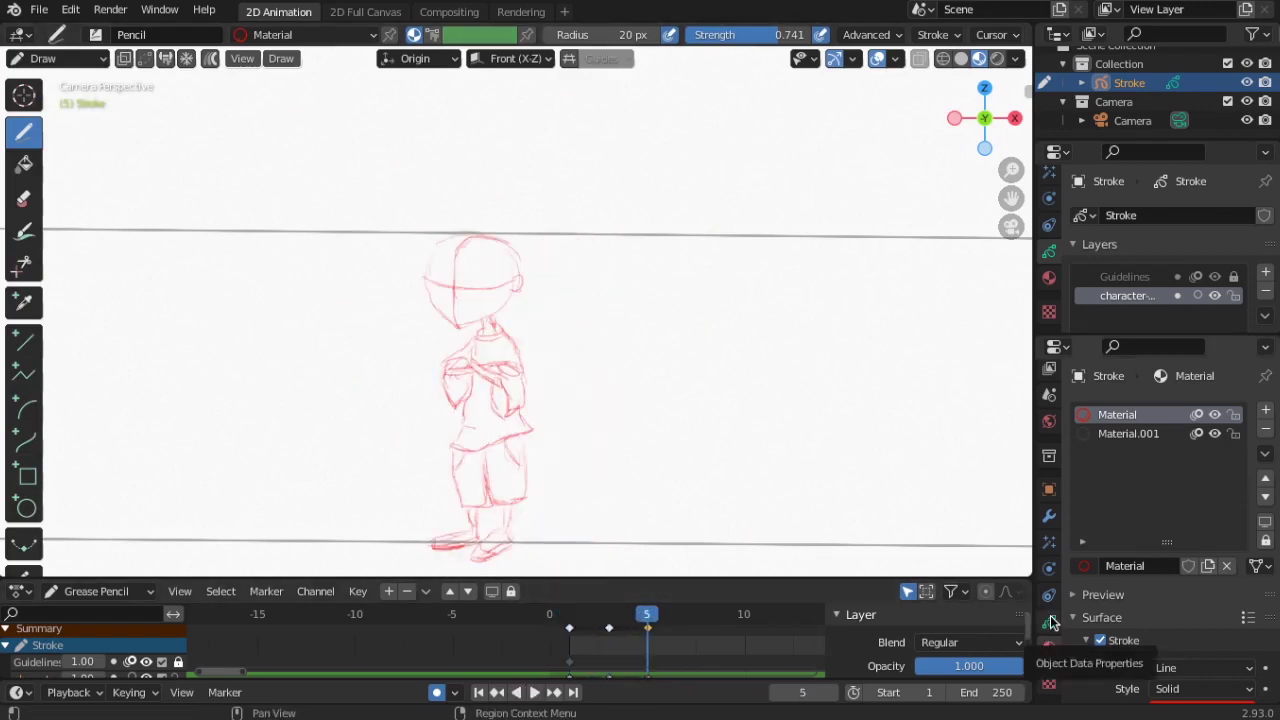
left_click(39, 10)
key("super+s")
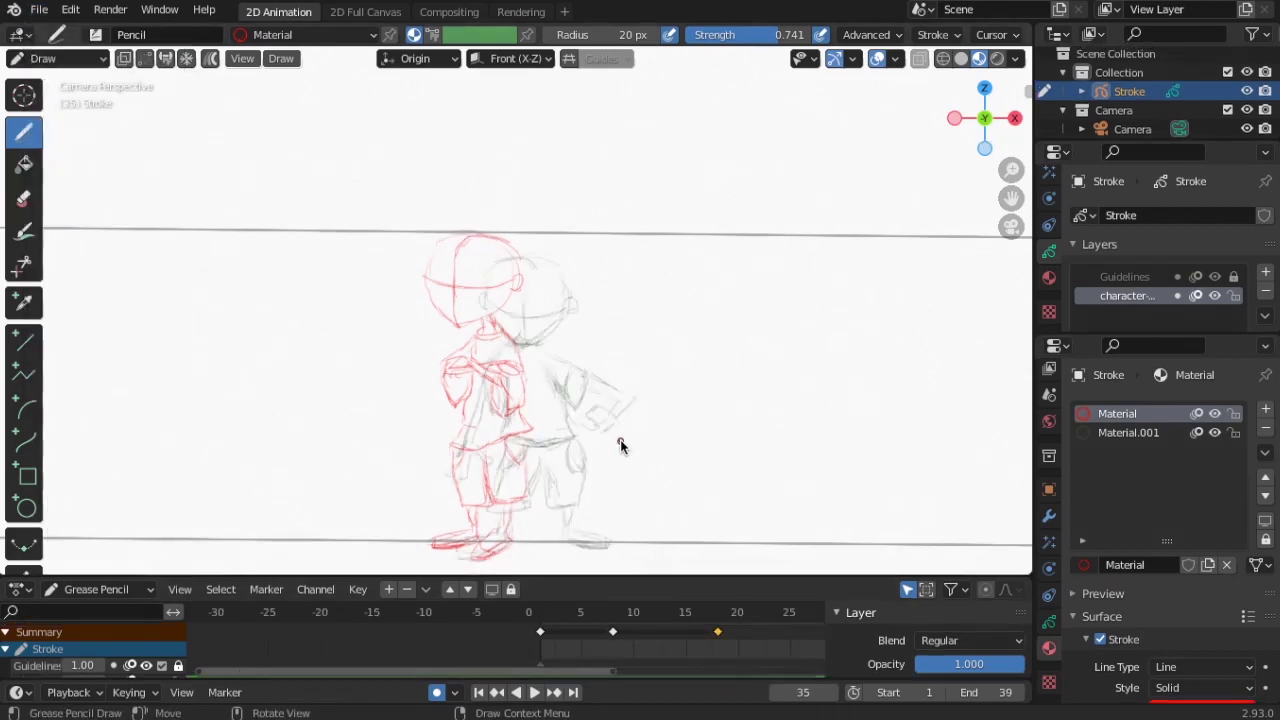
- Set the animation's end frame to 44 and scrub through the poses to the keyframe at frame 18
left_click_drag(1002, 694, 1029, 694)
left_click(720, 636)
mouse_move(573, 628)
left_mouse_down()
mouse_move(537, 626)
mouse_move(612, 637)
mouse_move(624, 623)
mouse_move(718, 623)
left_mouse_up()
key("space")
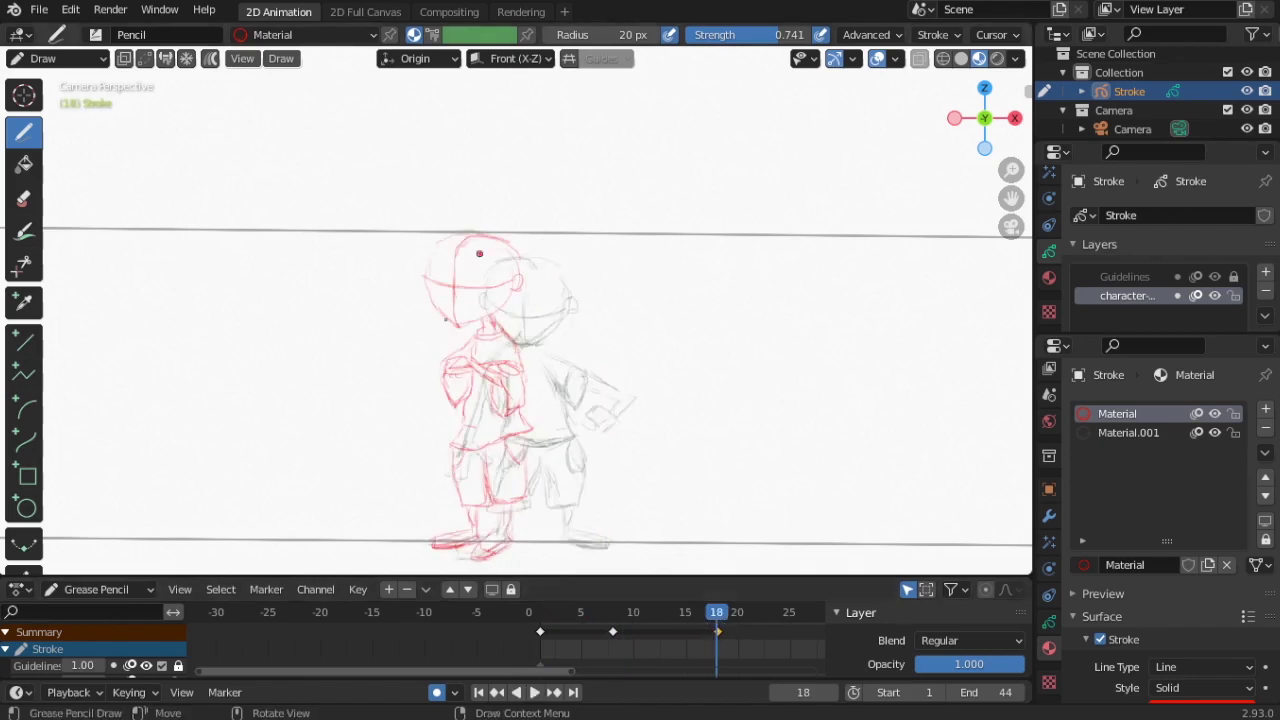
- Select all strokes at frame 18 and move them right and slightly down to line up with the ghosted previous pose
left_click(55, 58)
left_click(57, 101)
key("a")
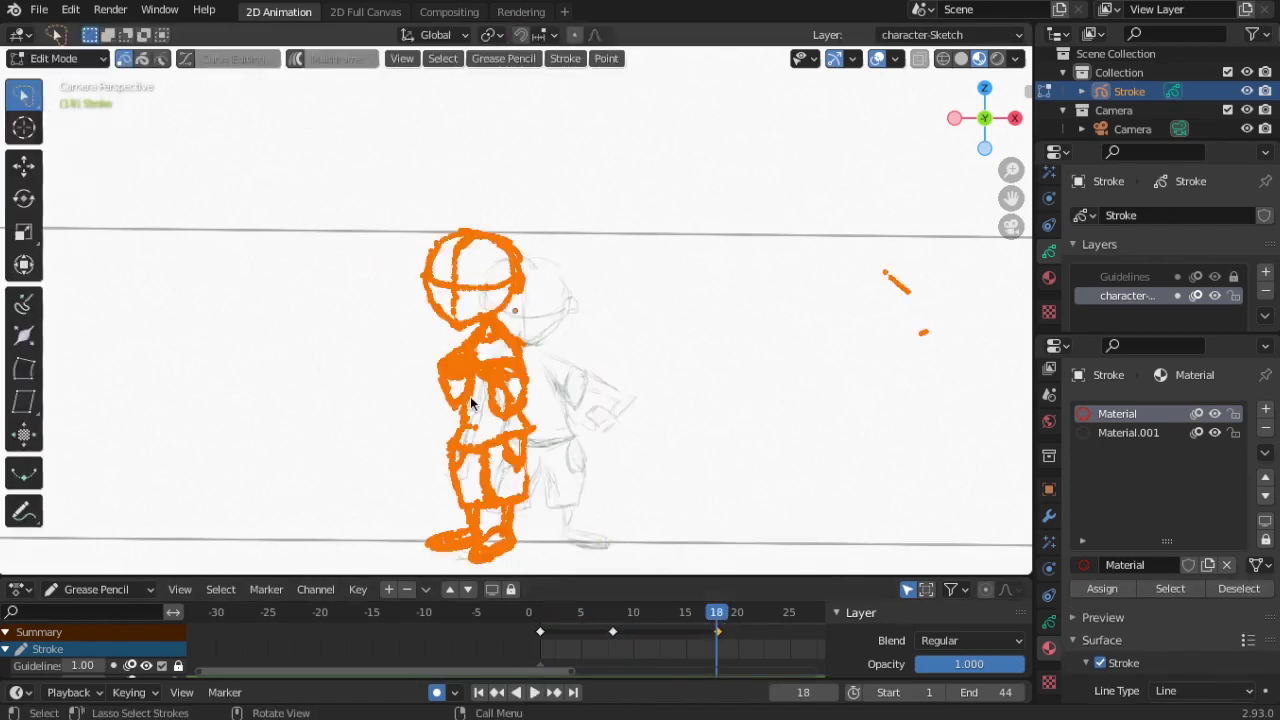
left_click(24, 165)
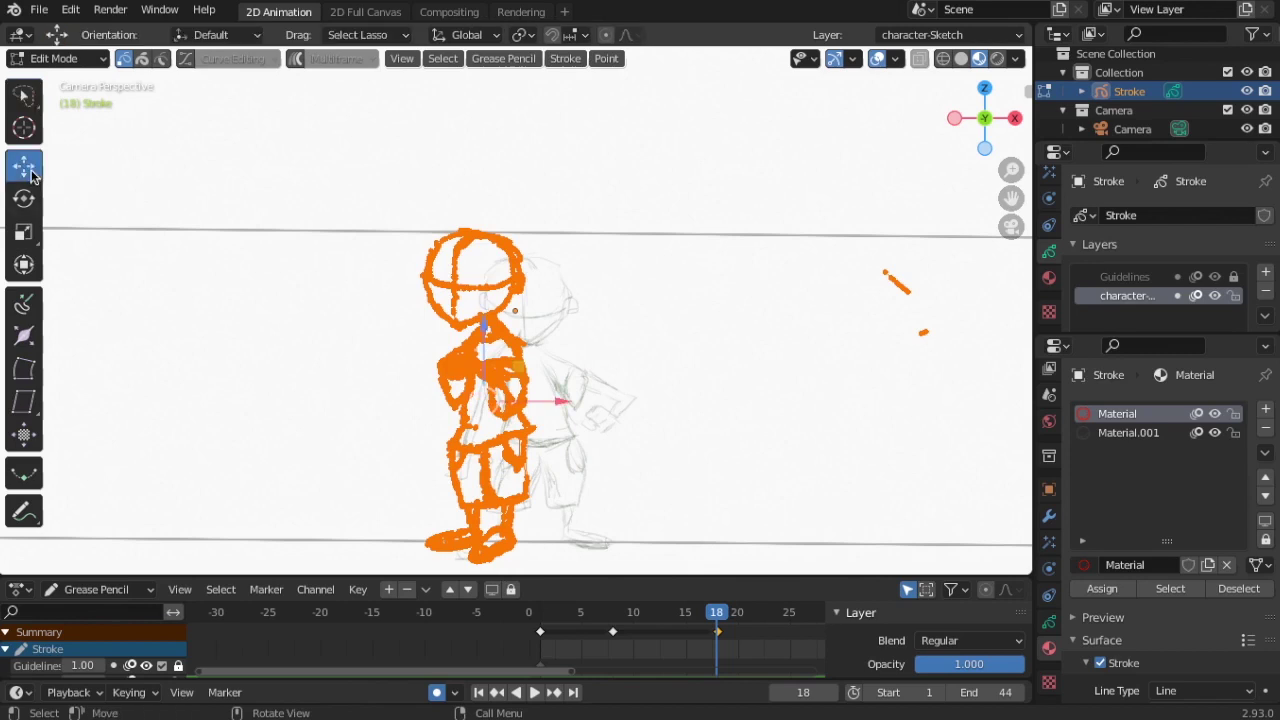
mouse_move(562, 405)
left_mouse_down()
mouse_move(647, 408)
mouse_move(590, 412)
left_mouse_up()
left_click_drag(516, 350, 518, 349)
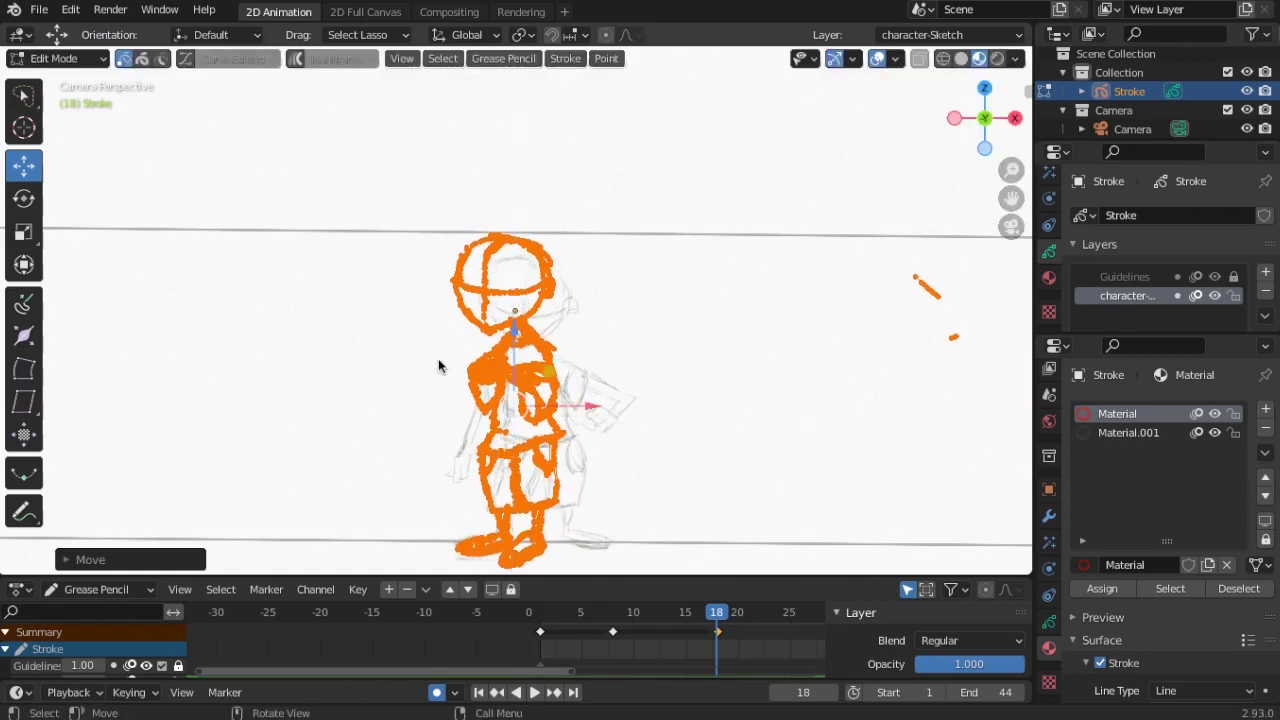
left_click_drag(515, 367, 515, 367)
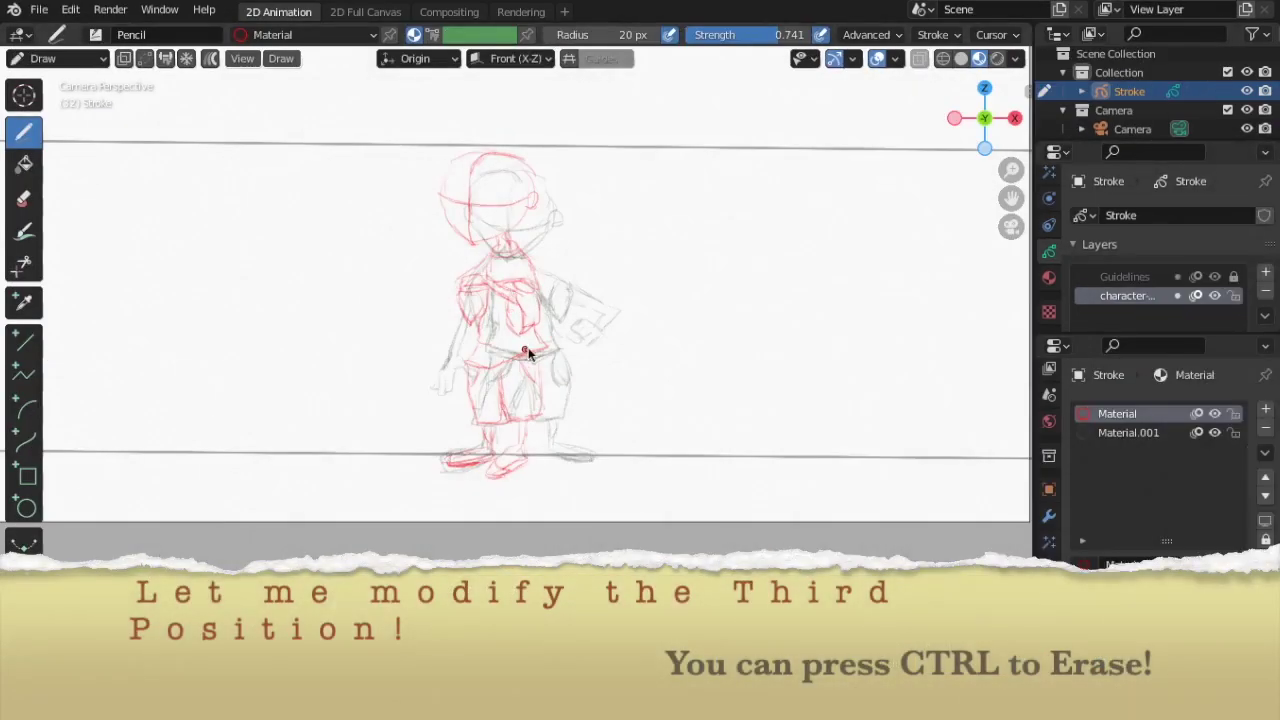
- Erase the crossed arms and the shirt body from the third pose with the Eraser Soft brush
left_click(23, 198)
mouse_move(482, 244)
left_mouse_down()
mouse_move(525, 300)
mouse_move(455, 295)
mouse_move(510, 300)
mouse_move(481, 291)
mouse_move(498, 330)
mouse_move(487, 299)
left_mouse_up()
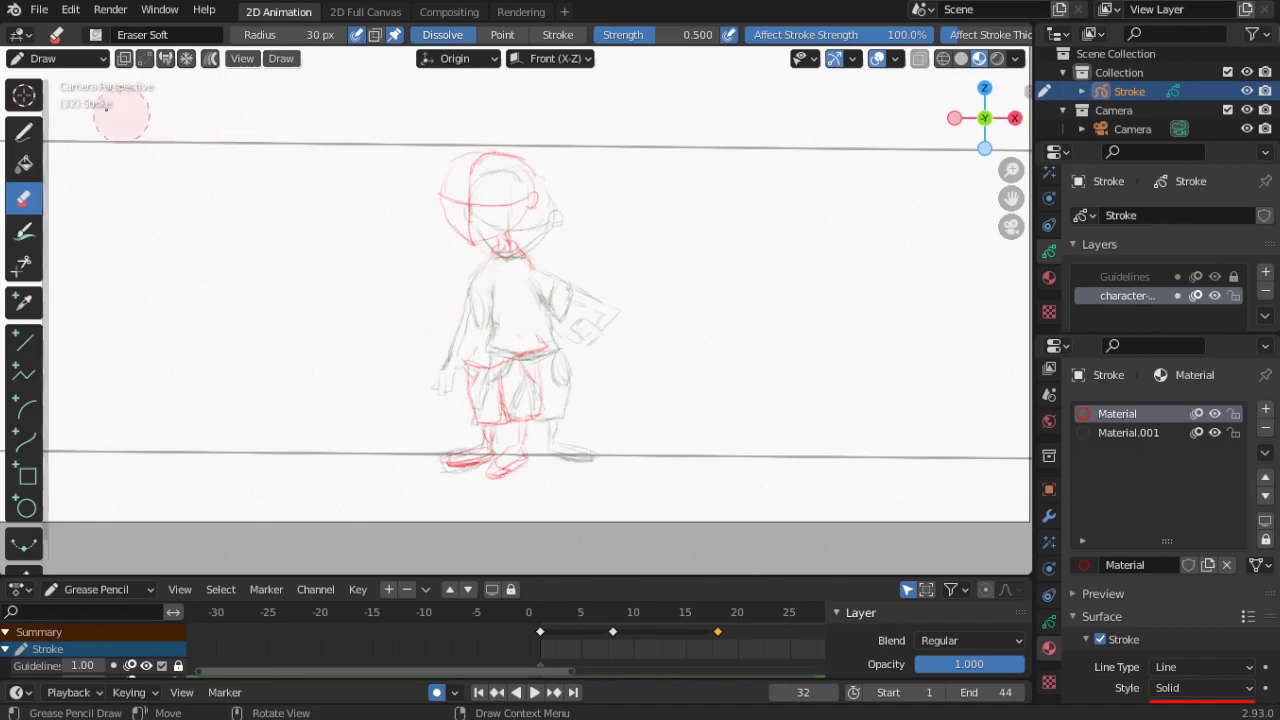
left_click(24, 131)
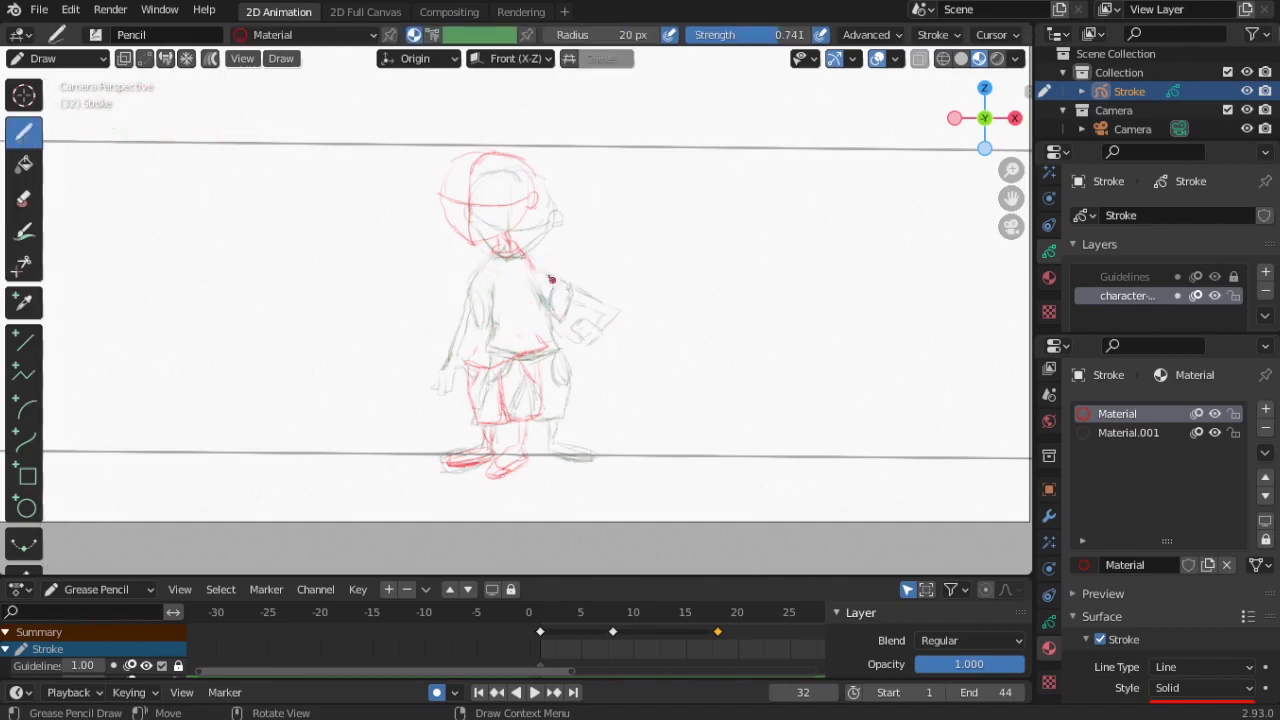
left_click_drag(533, 251, 534, 269)
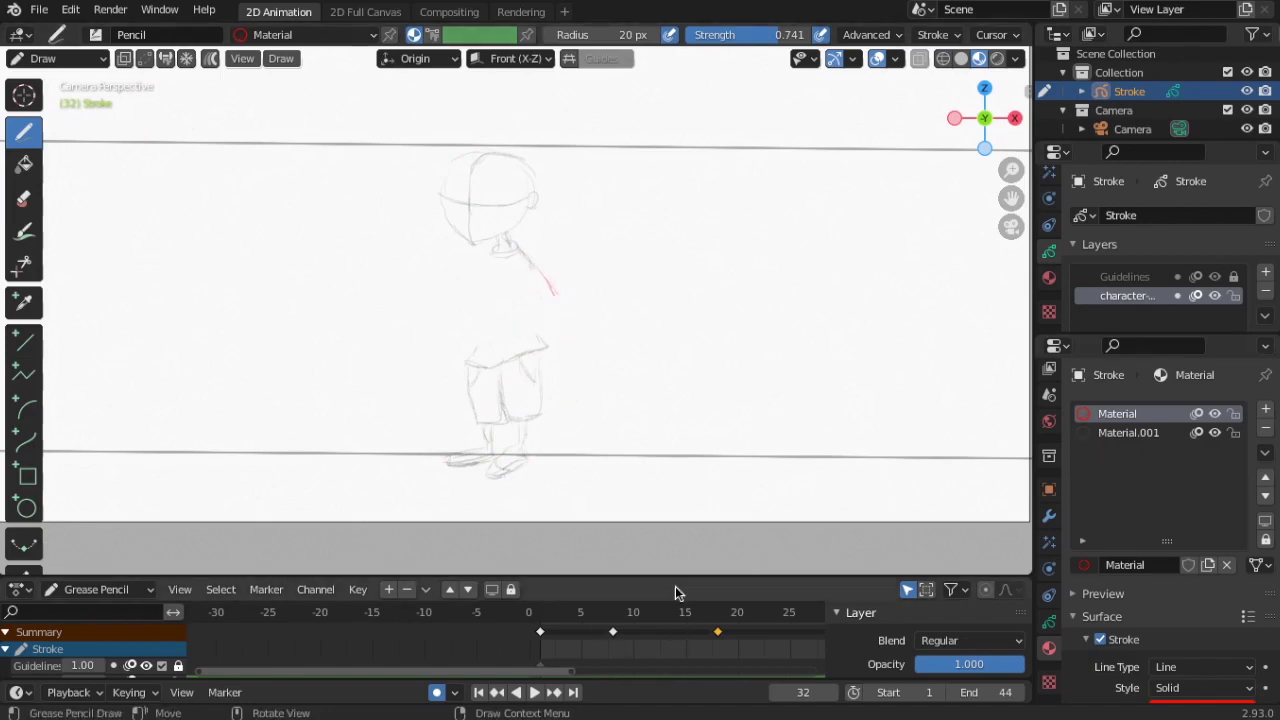
scroll(440, 620, "down", 3)
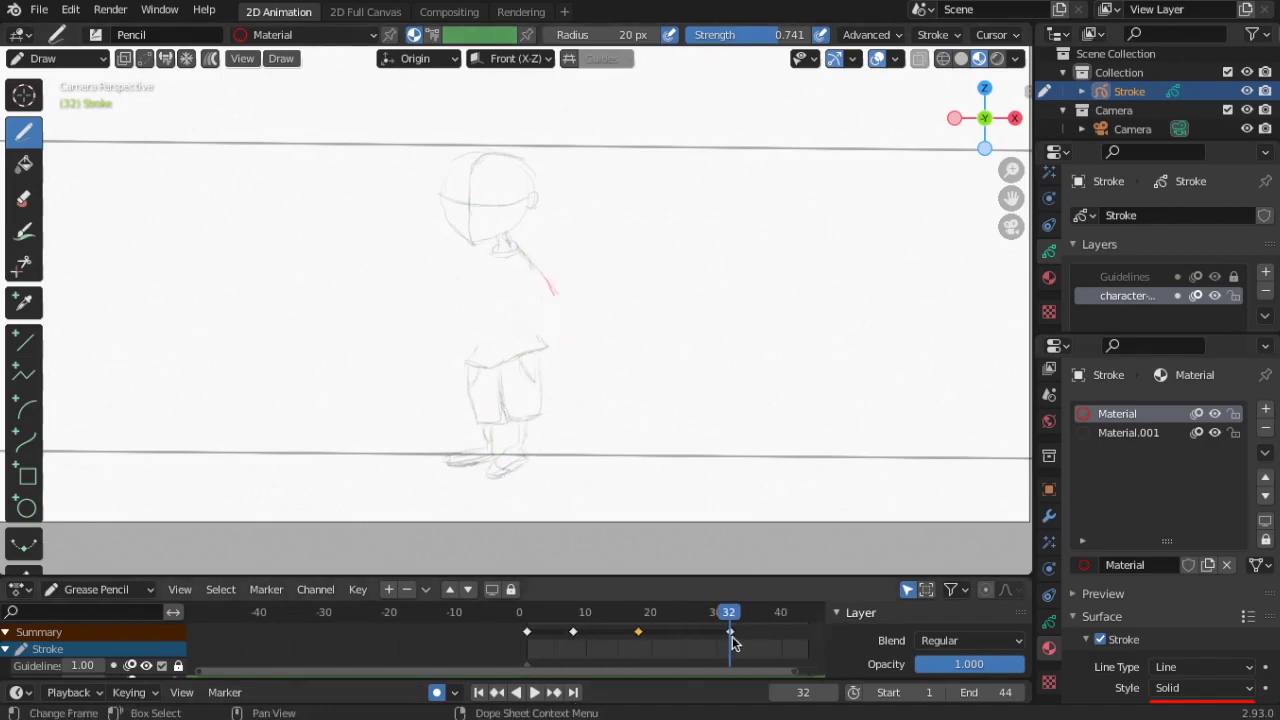
key("x")
left_click(731, 637)
- Go to frame 18 and turn off auto keying and the character-Sketch layer's onion skinning
left_click(639, 637)
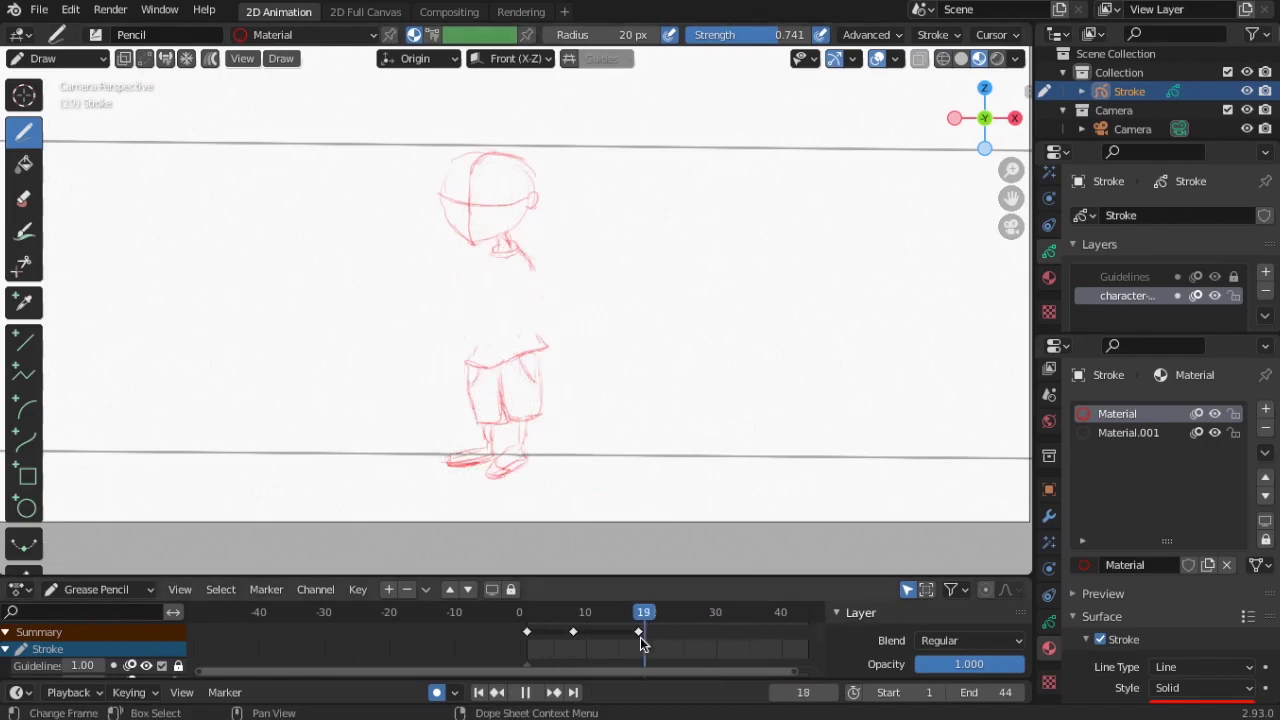
left_click(436, 692)
left_click(1196, 295)
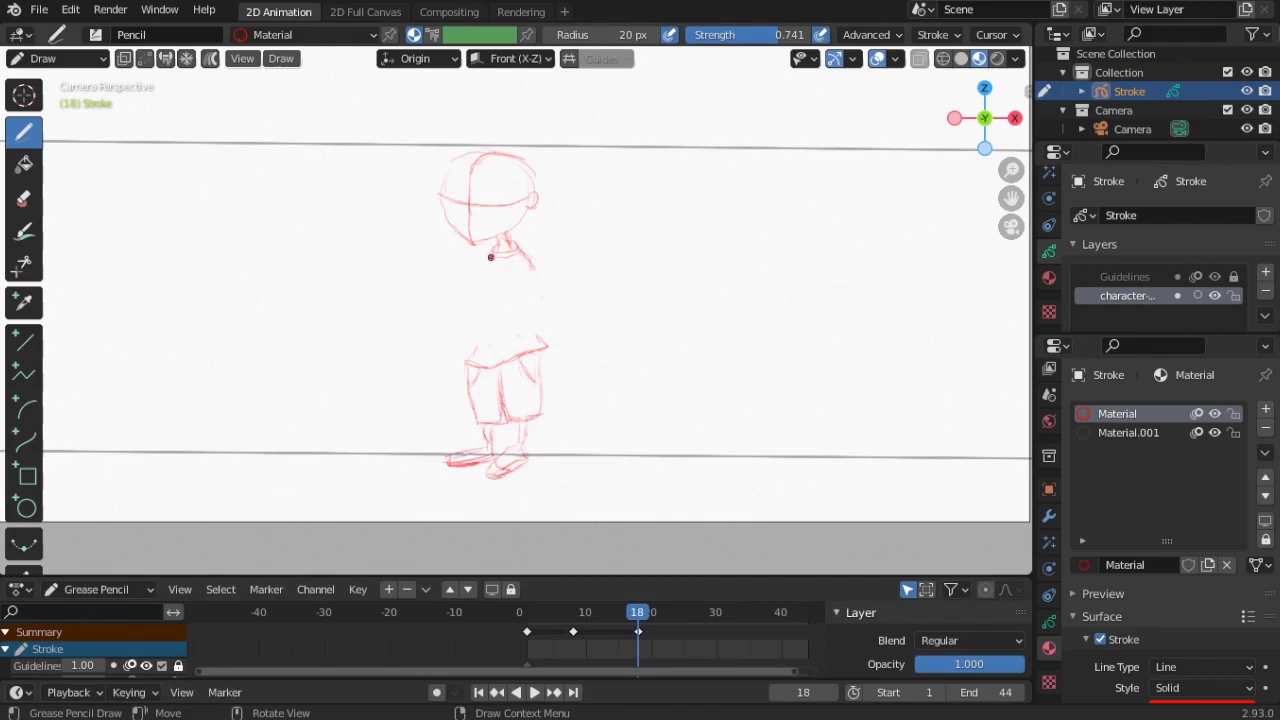
- Redraw the third pose's shirt with its collar and sleeves, and a bent arm with the hand on the hip
left_click_drag(494, 252, 468, 357)
left_click_drag(473, 304, 456, 354)
key("ctrl+z")
left_click_drag(569, 289, 536, 305)
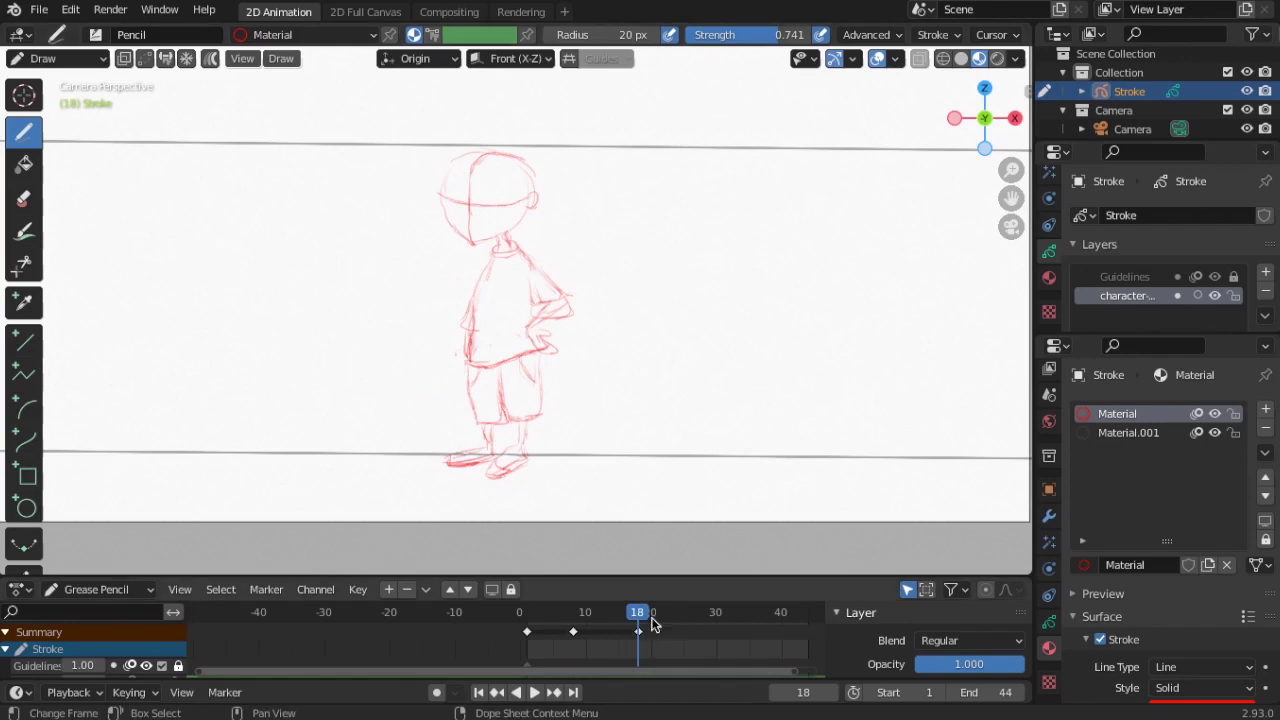
- Clean up the bent arm's sleeve and forearm lines at frame 18 with the Eraser Soft brush at 8 px
key("space")
mouse_move(612, 617)
left_mouse_down()
mouse_move(654, 611)
mouse_move(641, 612)
left_mouse_up()
left_click(28, 206)
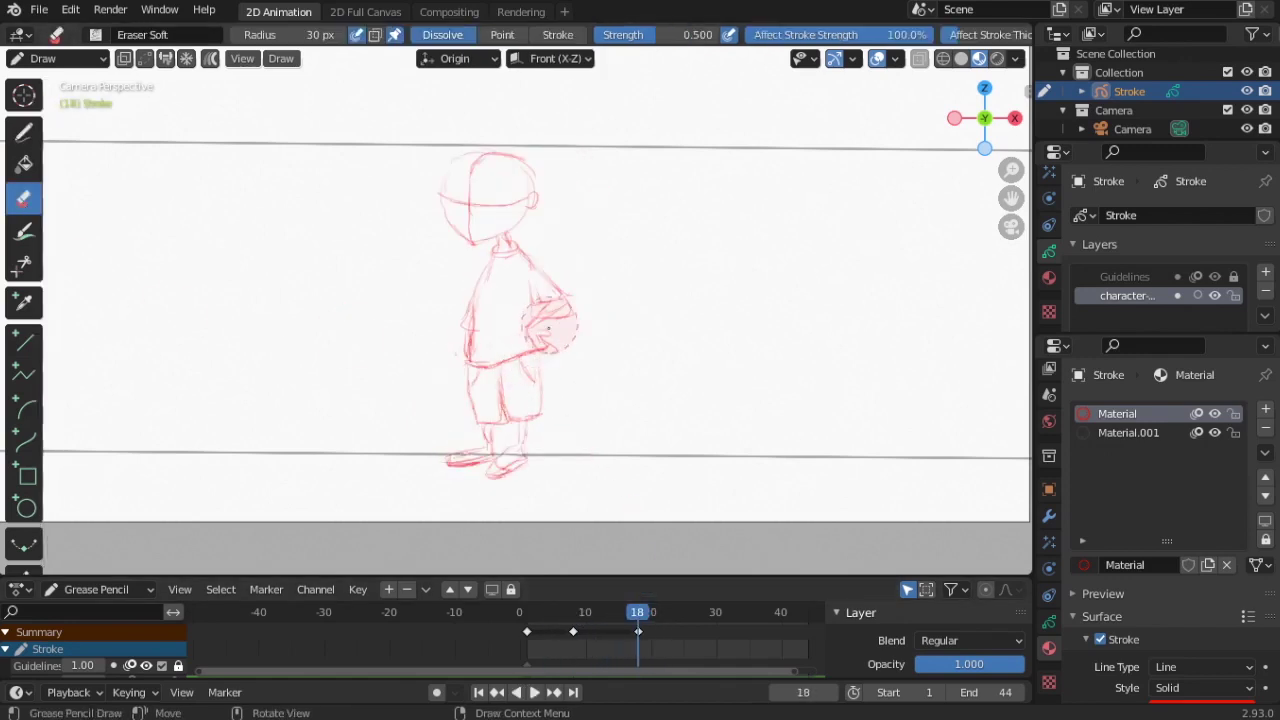
key("f")
left_click(520, 327)
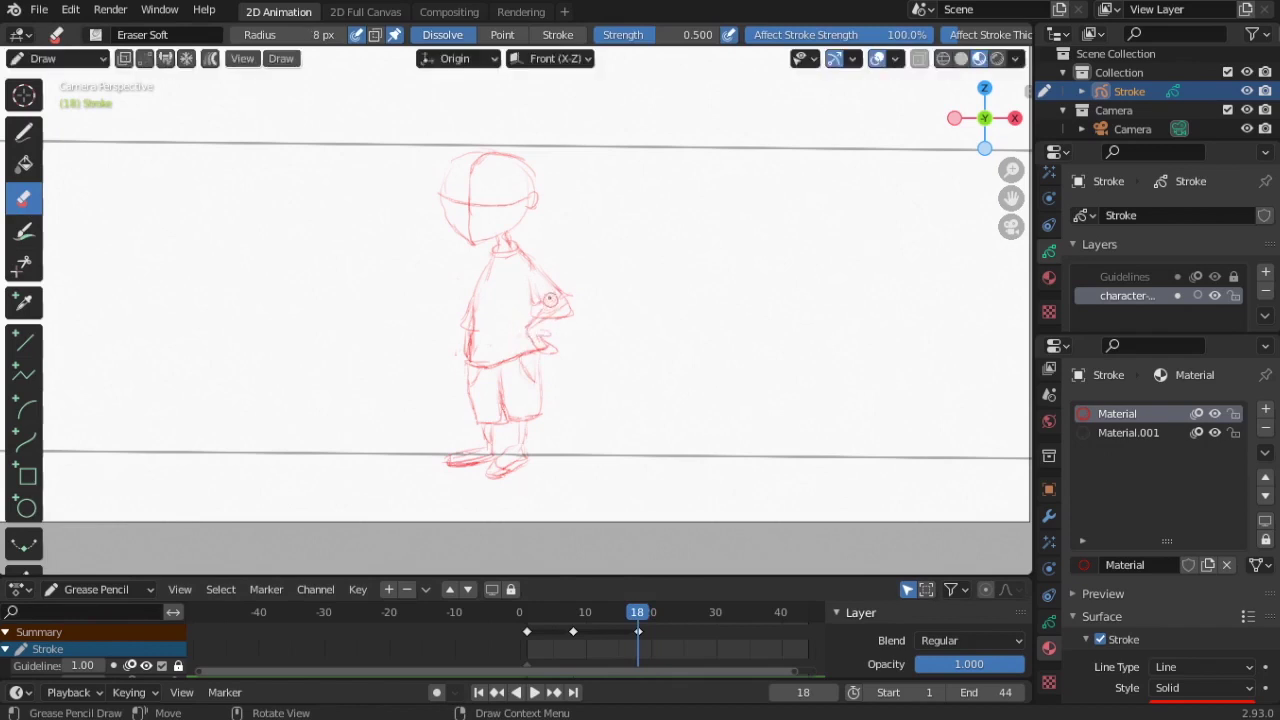
mouse_move(581, 294)
left_mouse_down()
mouse_move(570, 279)
mouse_move(559, 305)
left_mouse_up()
key("d")
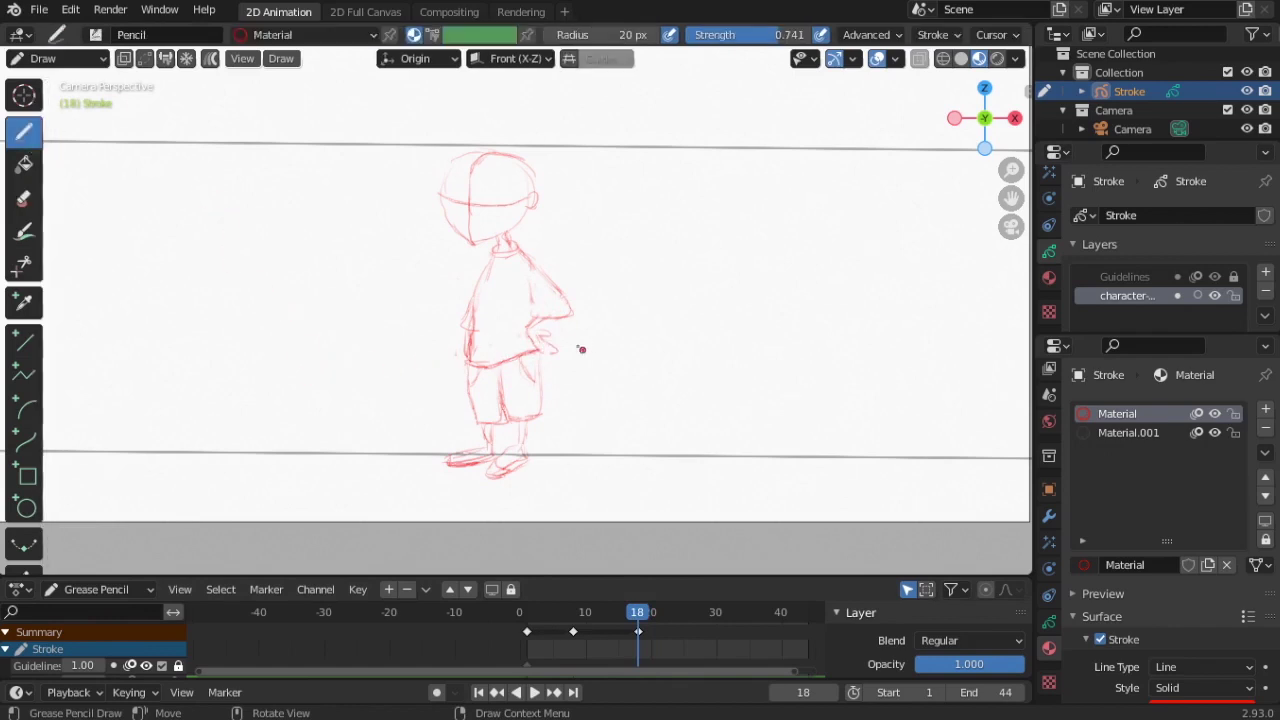
- Advance to frame 20 and turn on auto keying and onion skinning for the character-Sketch layer
mouse_move(641, 613)
left_mouse_down()
mouse_move(512, 602)
mouse_move(637, 598)
left_mouse_up()
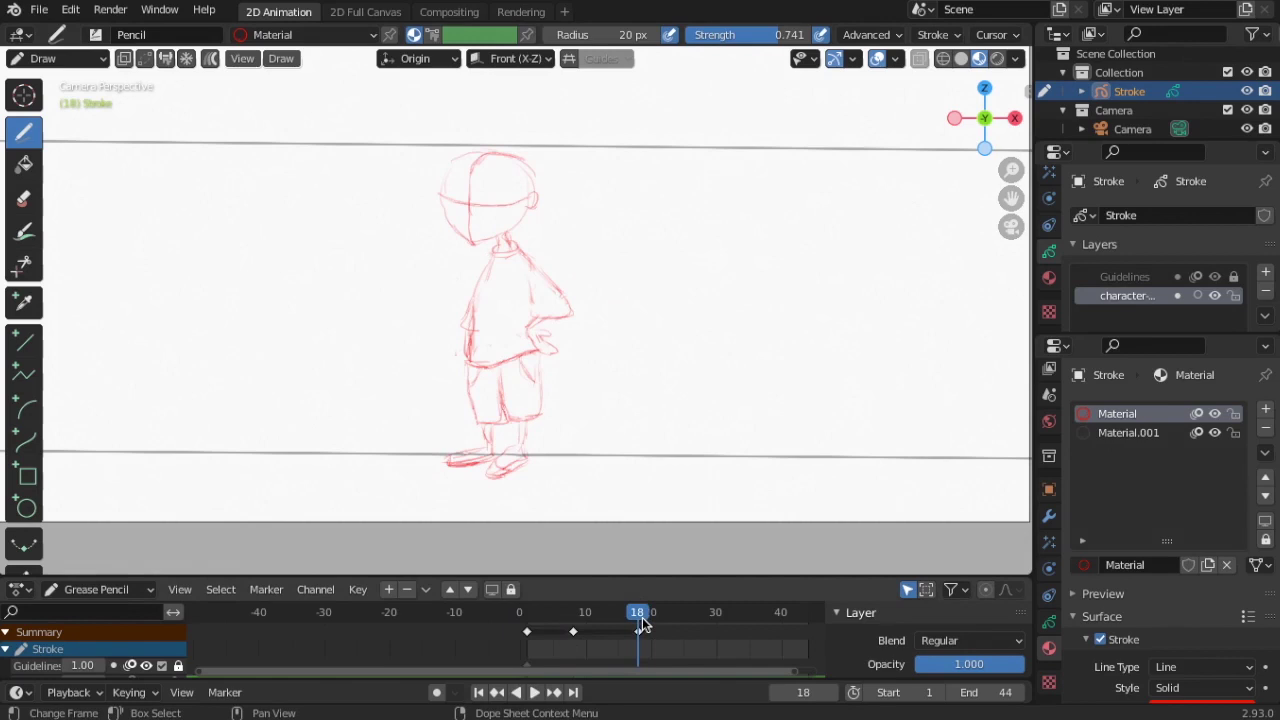
key("Right")
key("Right")
left_click(437, 692)
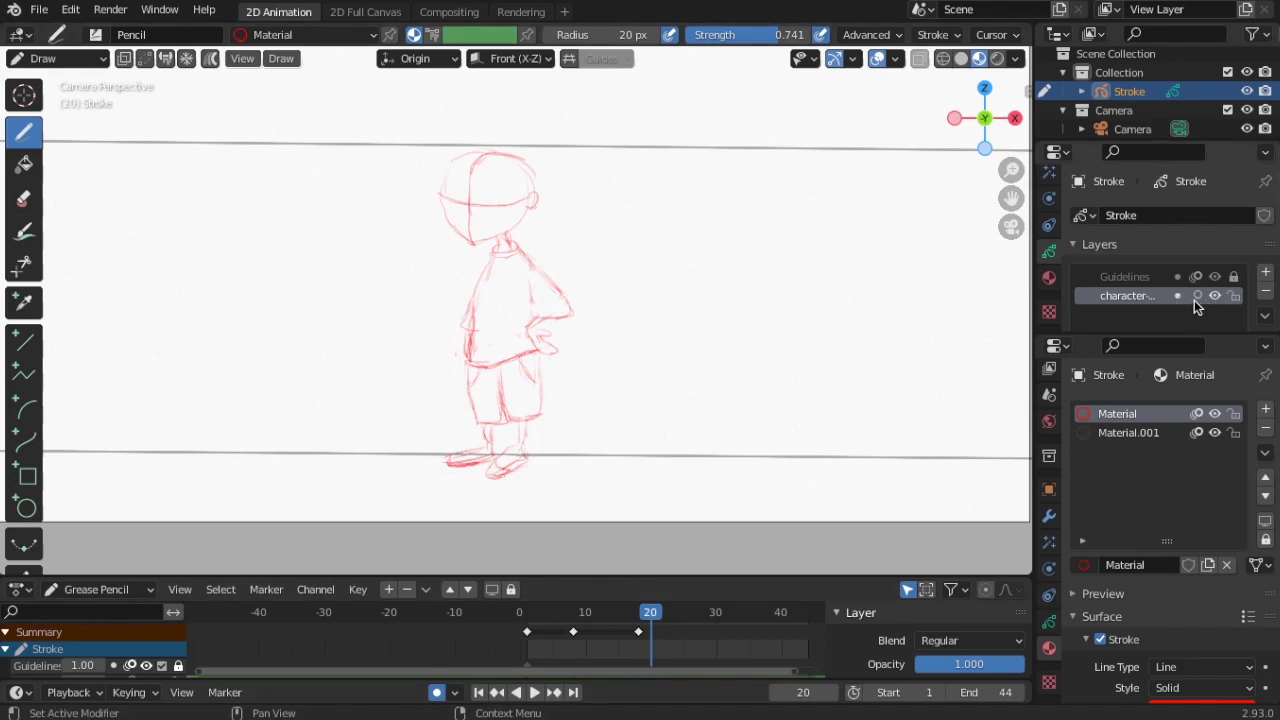
left_click(1196, 297)
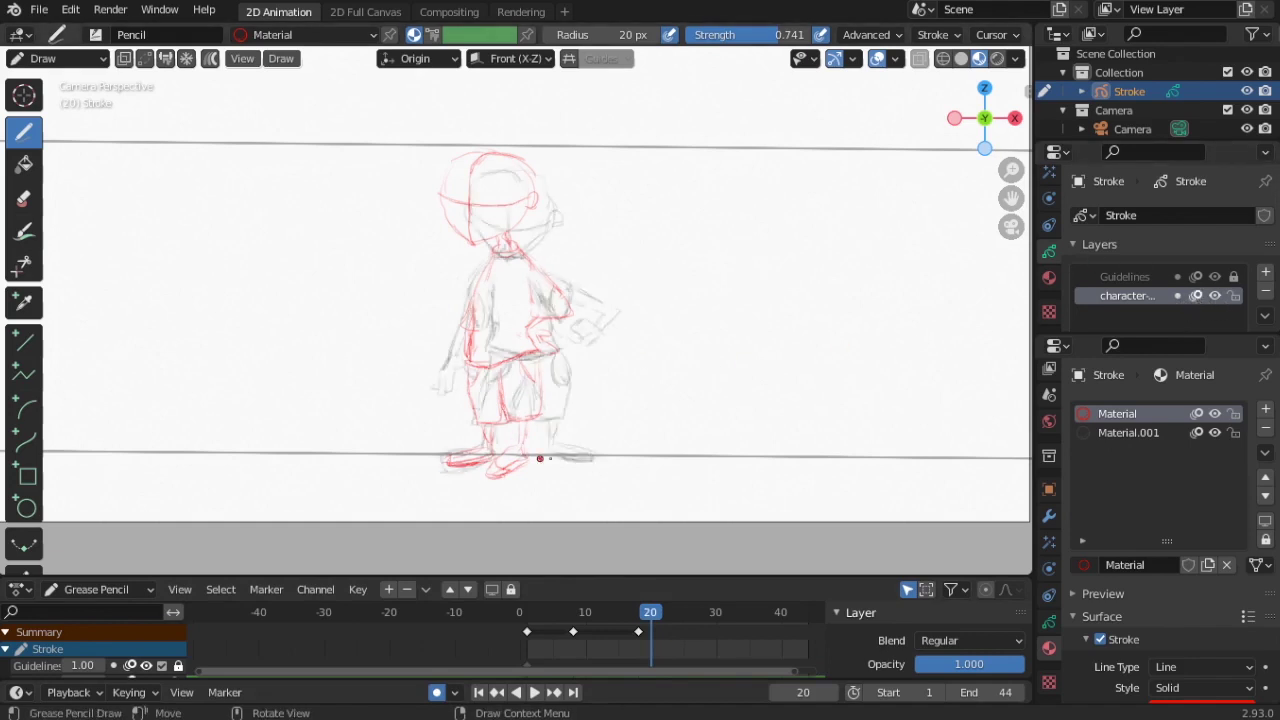
- Sketch the side view's head, neck, collar and shirt outline over the onion-skinned third pose at frame 20
mouse_move(446, 180)
left_mouse_down()
mouse_move(466, 152)
mouse_move(455, 185)
mouse_move(472, 232)
left_mouse_up()
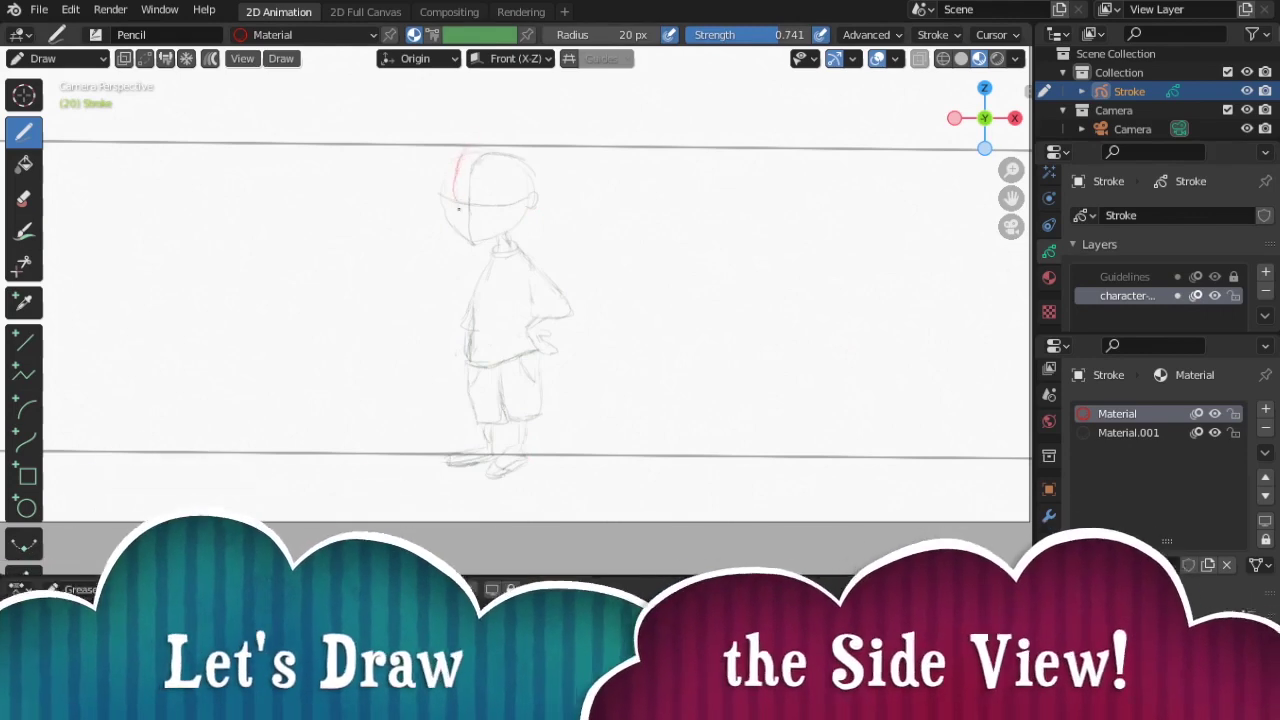
mouse_move(468, 158)
left_mouse_down()
mouse_move(525, 161)
mouse_move(514, 215)
mouse_move(482, 240)
left_mouse_up()
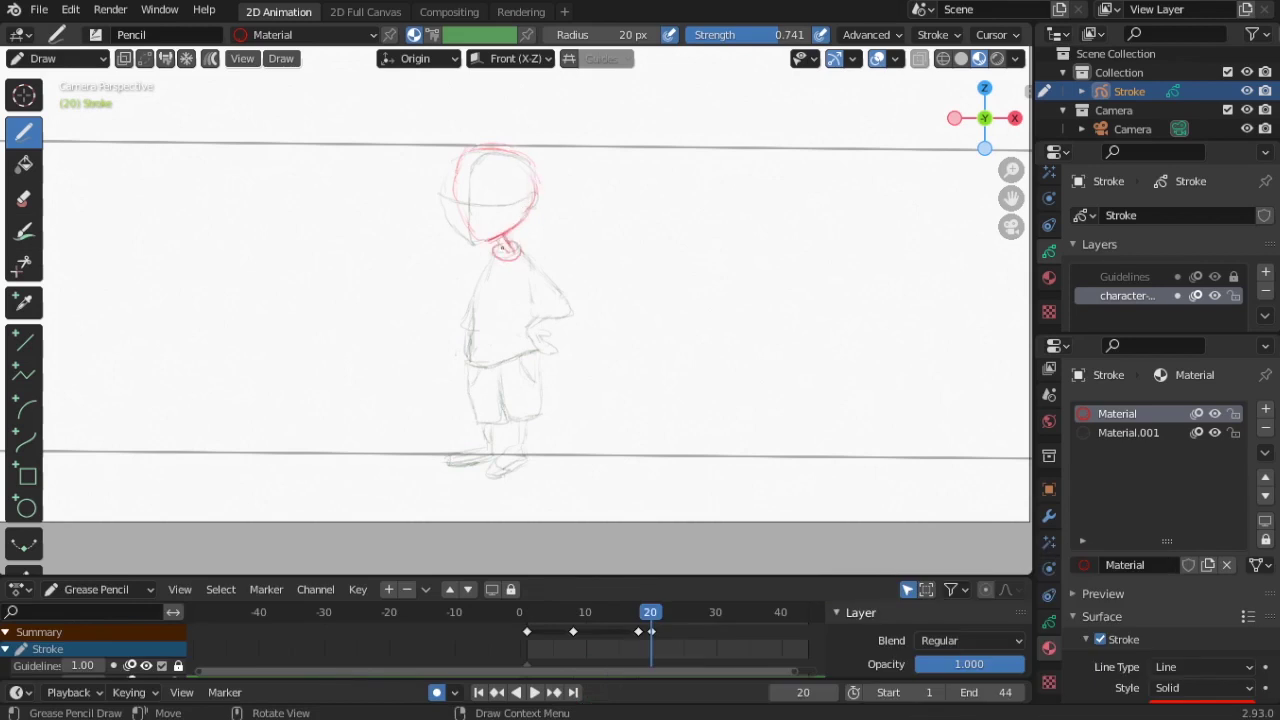
mouse_move(493, 257)
left_mouse_down()
mouse_move(474, 337)
mouse_move(527, 356)
left_mouse_up()
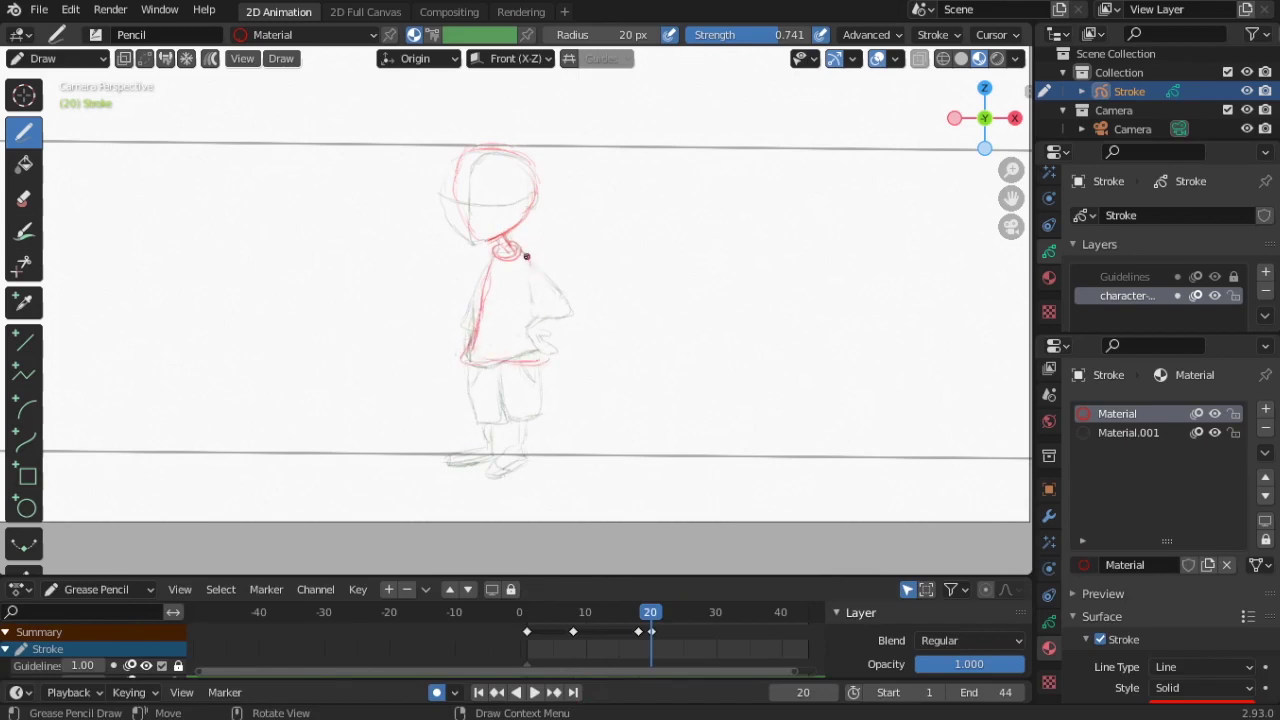
mouse_move(472, 356)
left_mouse_down()
mouse_move(506, 418)
mouse_move(524, 416)
mouse_move(540, 362)
left_mouse_up()
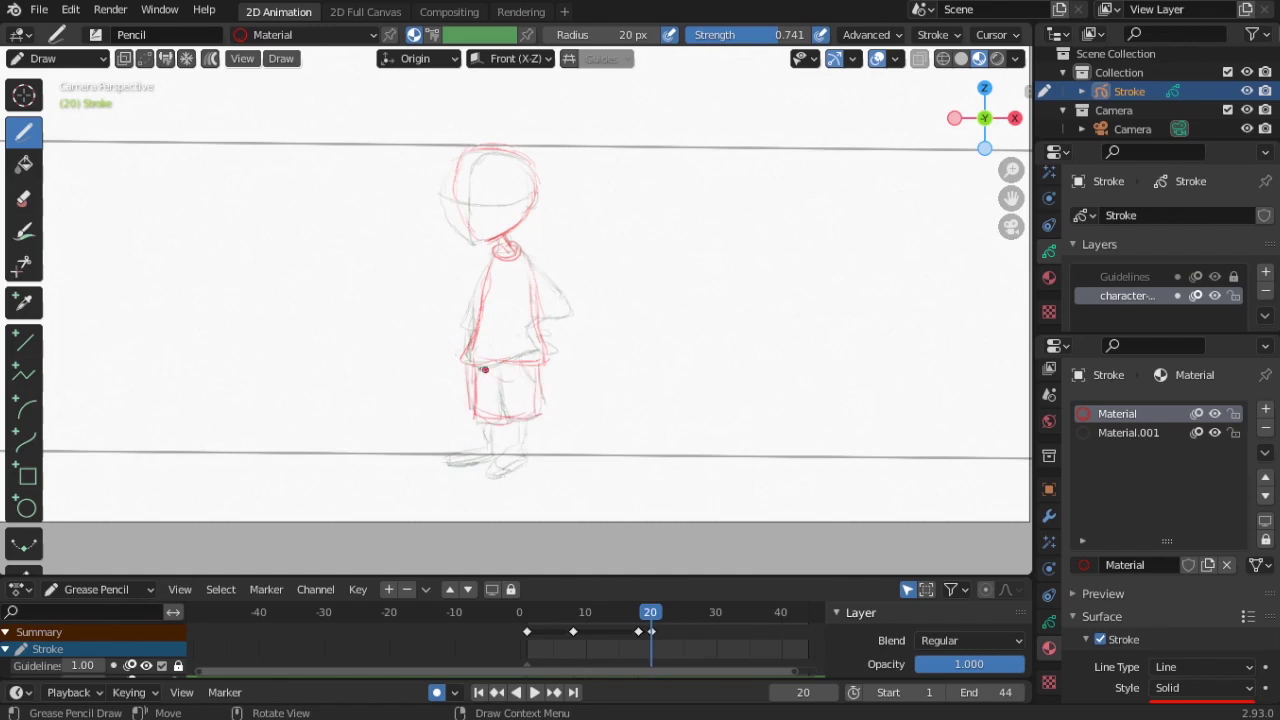
- Sketch the side view's shorts, leg and shoe, and add the sleeve hanging along the shirt
left_click_drag(520, 370, 496, 370)
mouse_move(498, 421)
left_mouse_down()
mouse_move(497, 450)
mouse_move(512, 458)
mouse_move(464, 464)
mouse_move(516, 468)
left_mouse_up()
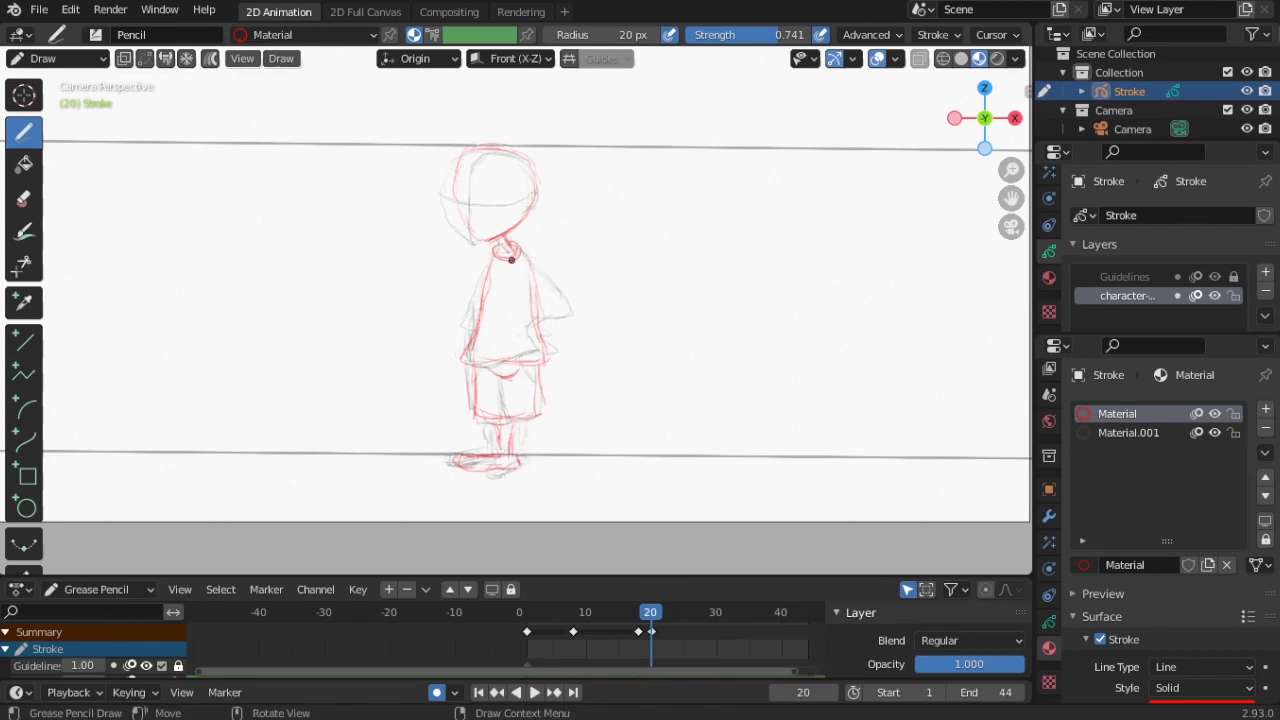
mouse_move(513, 265)
left_mouse_down()
mouse_move(512, 302)
mouse_move(548, 346)
left_mouse_up()
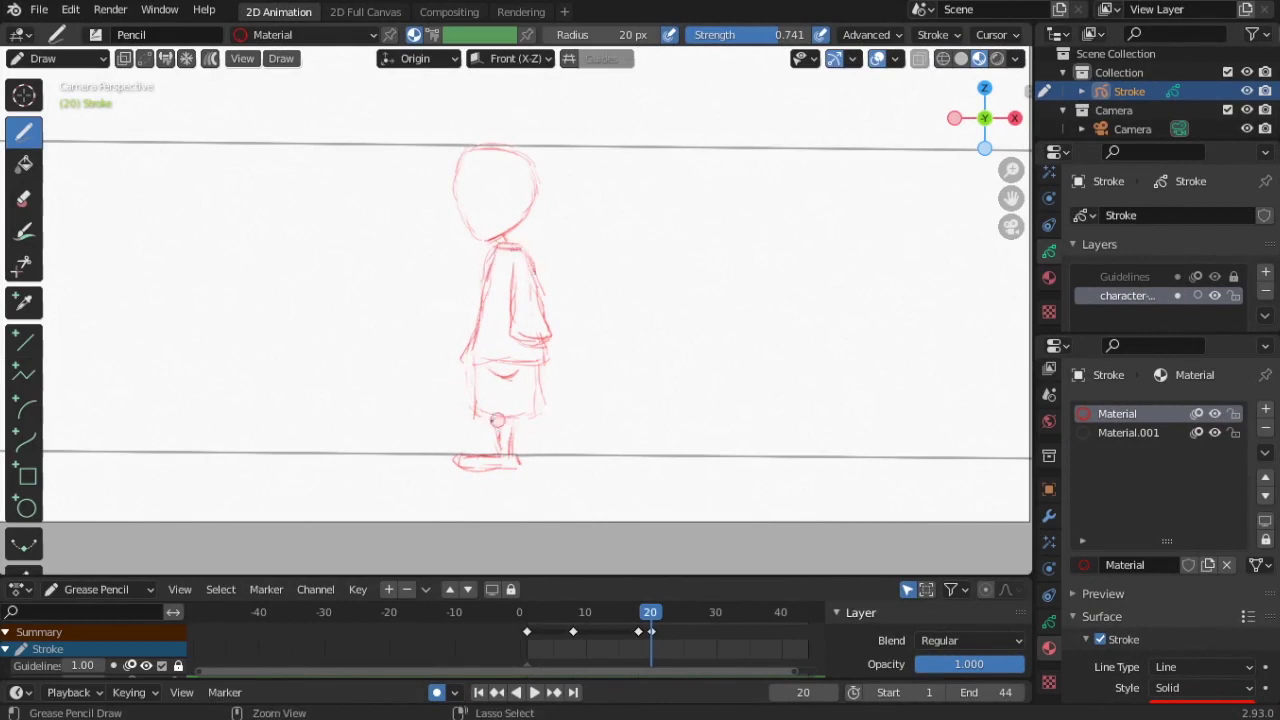
- Refine the side view's shorts, then redraw the leg and shoe with cleaner lines, with onion skinning off
left_click_drag(538, 366, 540, 393)
mouse_move(470, 368)
left_mouse_down()
mouse_move(472, 402)
mouse_move(520, 361)
mouse_move(506, 374)
mouse_move(518, 374)
left_mouse_up()
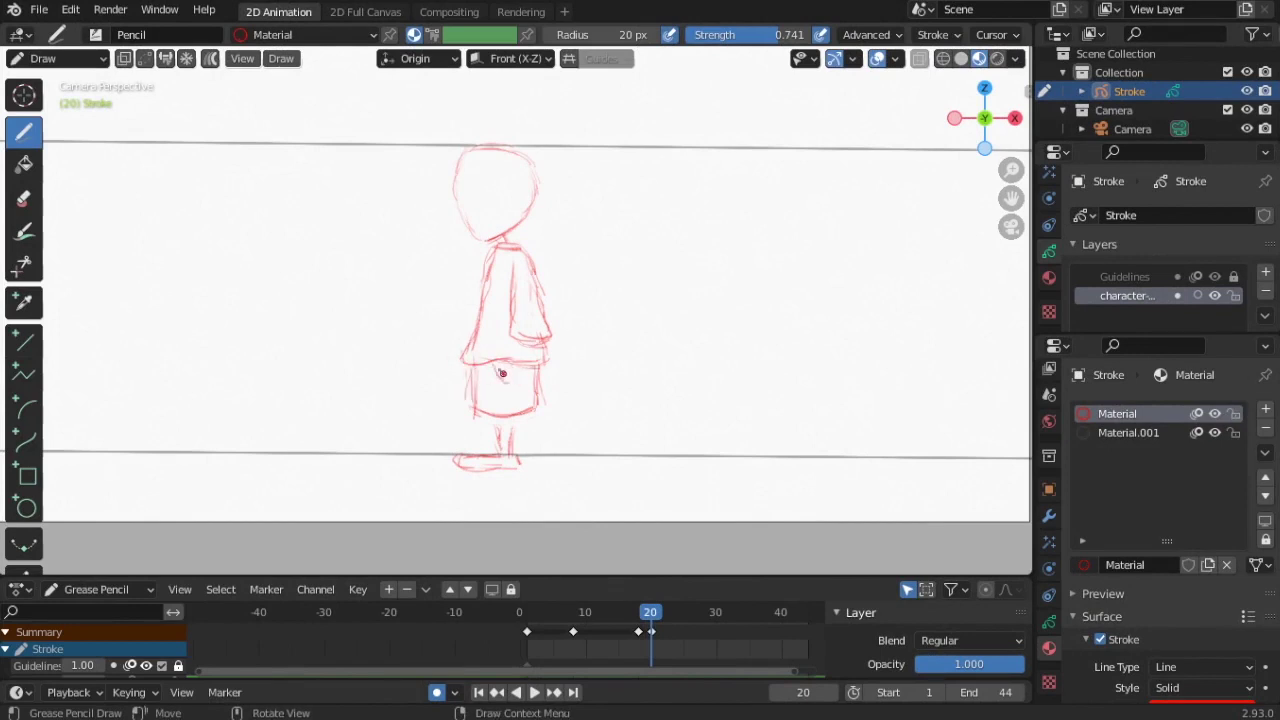
left_click_drag(462, 458, 480, 462)
mouse_move(521, 417)
left_mouse_down()
mouse_move(519, 455)
mouse_move(522, 434)
left_mouse_up()
key("ctrl+z")
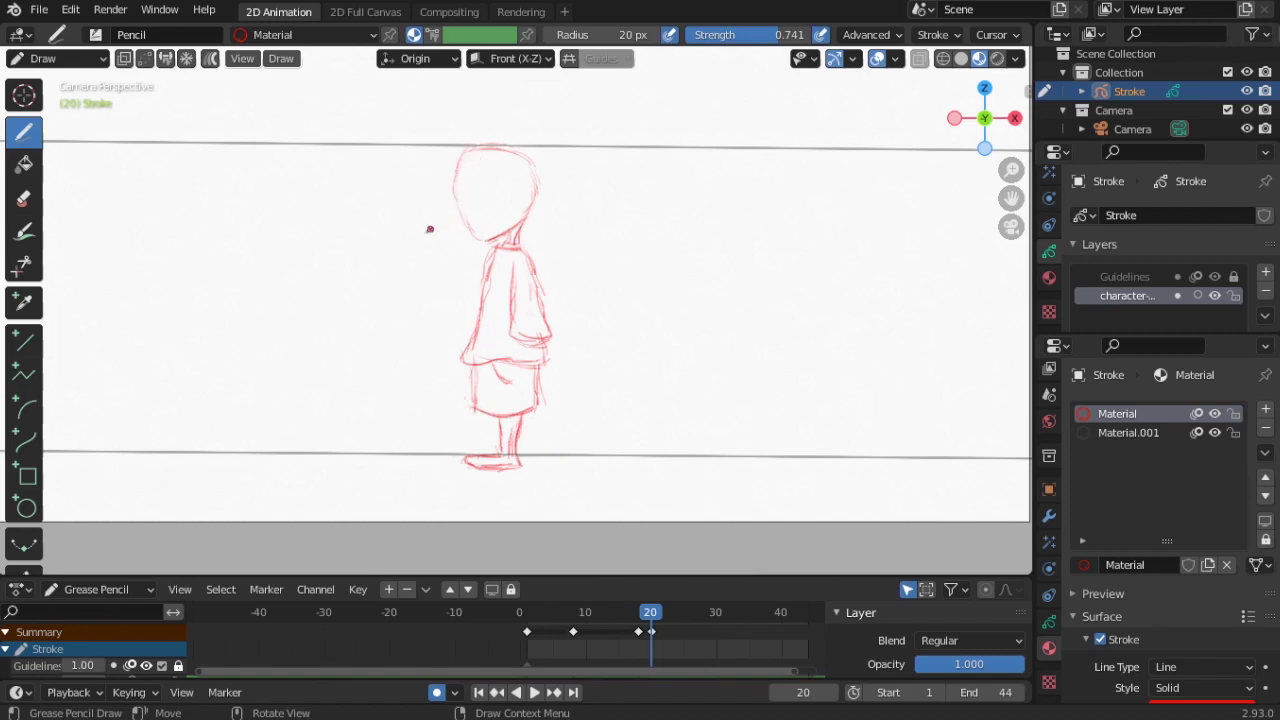
- Move the side view's keyframe from frame 20 to frame 26 and play the turnaround to check its timing
left_click_drag(527, 614, 651, 622)
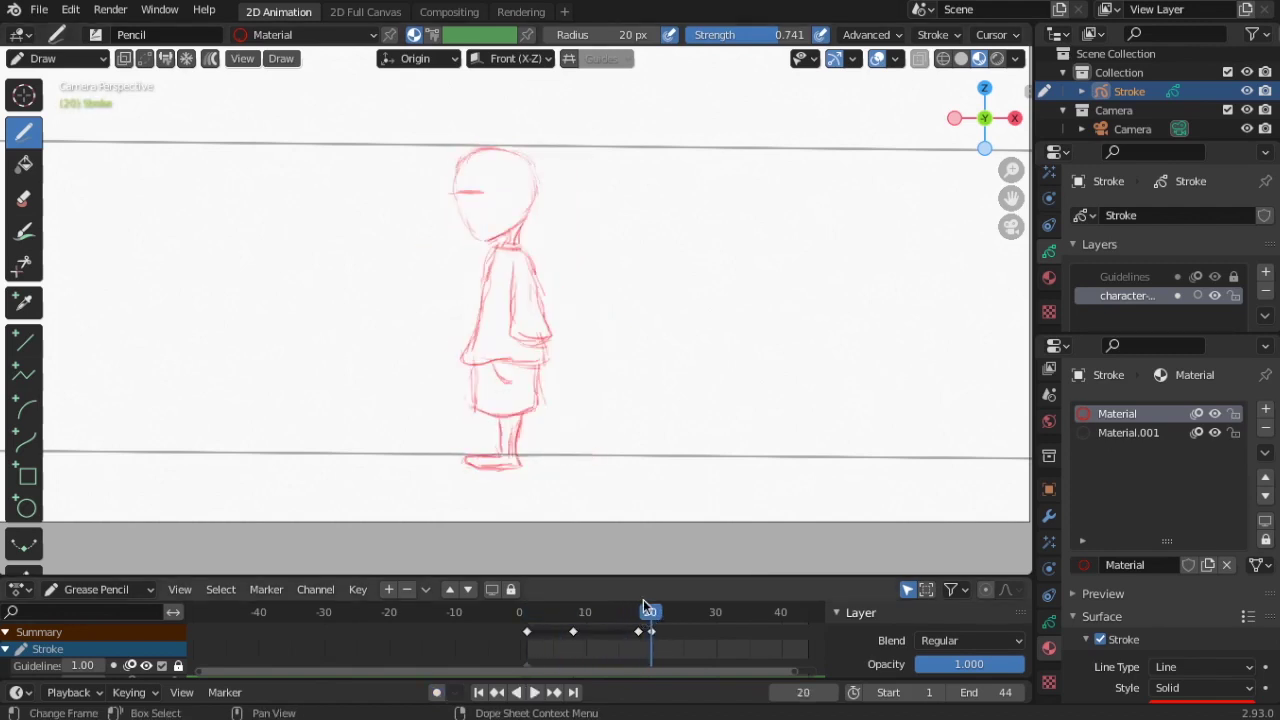
left_click_drag(652, 632, 691, 634)
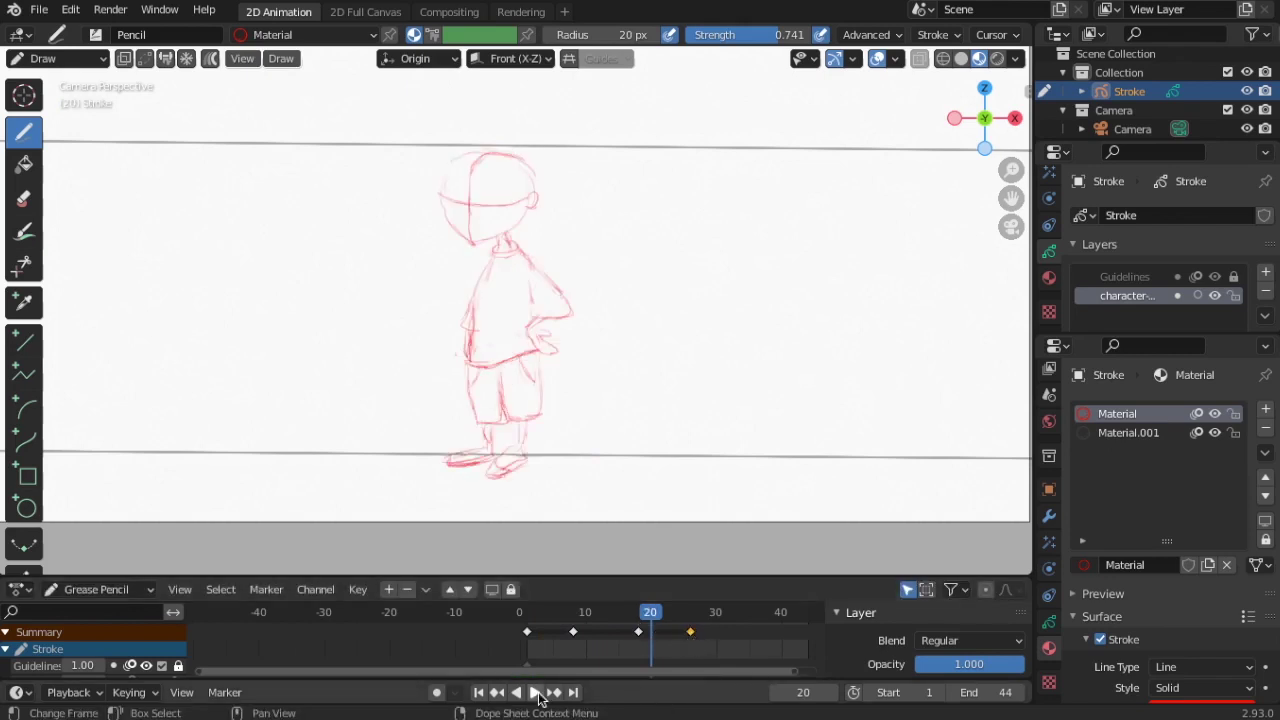
left_click(538, 695)
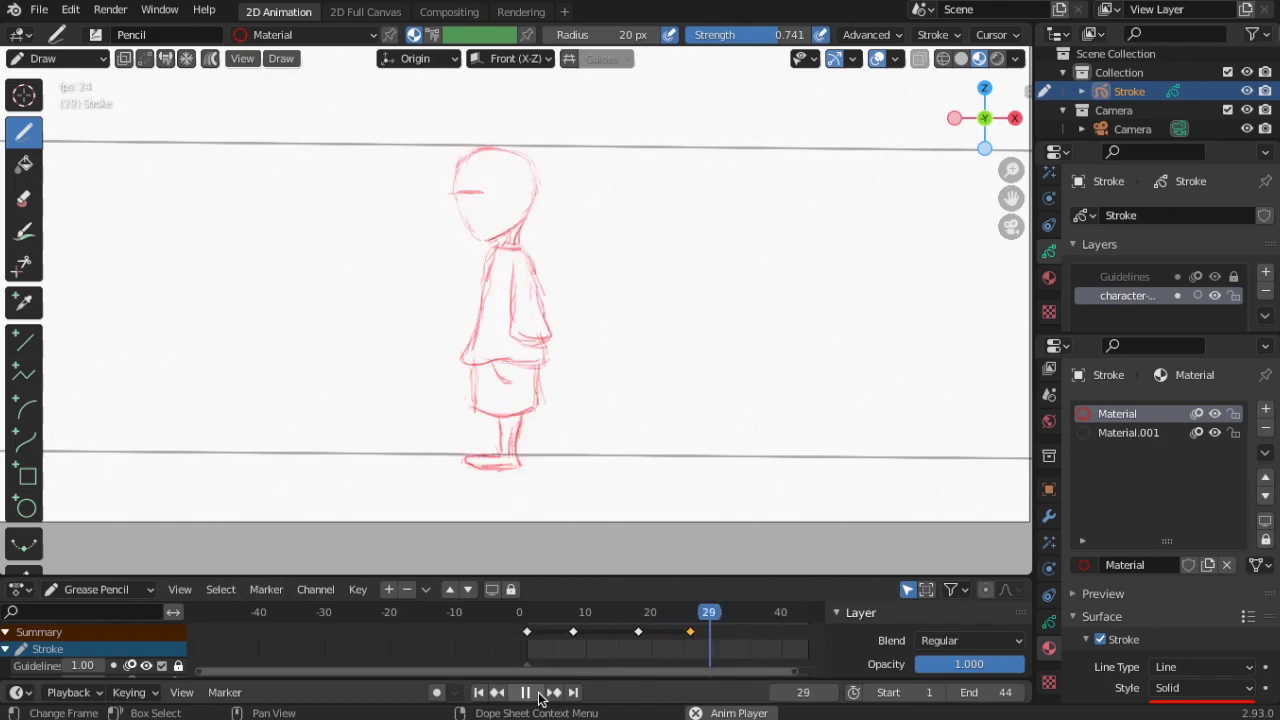
key("Escape")
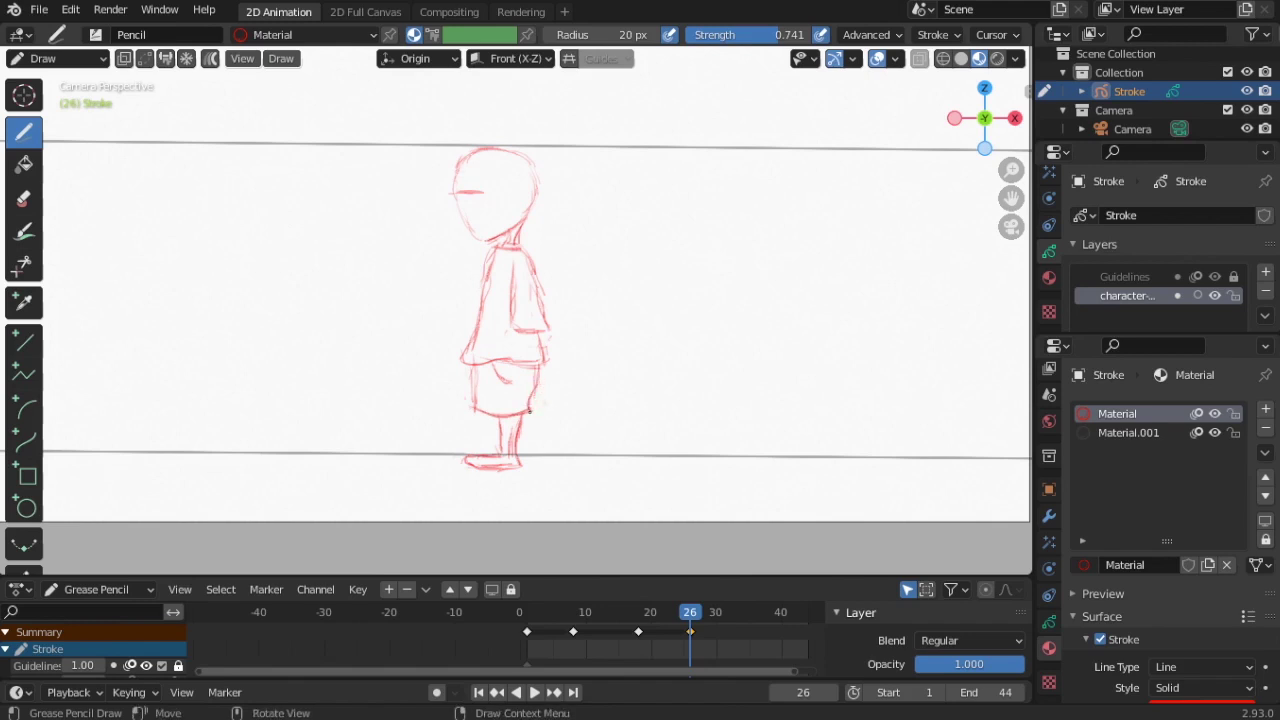
- Clean up the side view's shorts and leg lines at frame 26 and save the file
left_click_drag(479, 386, 474, 394, "ctrl")
left_click(39, 9)
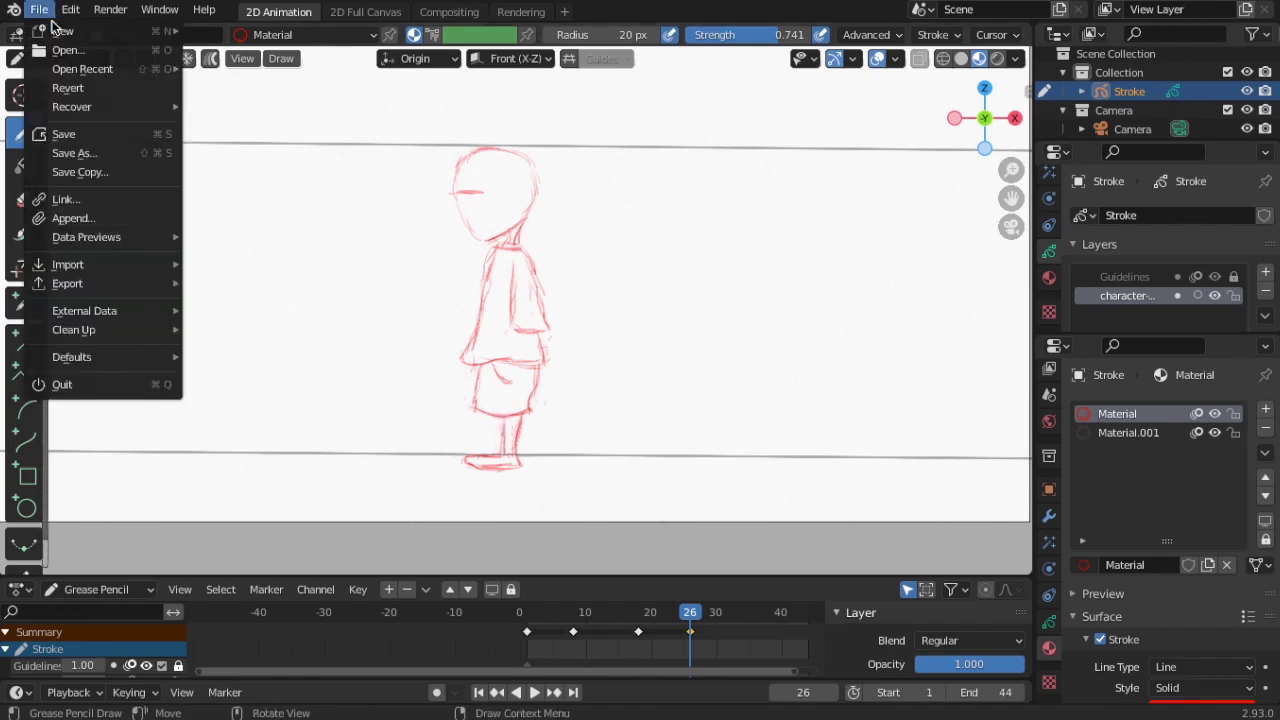
left_click(63, 135)
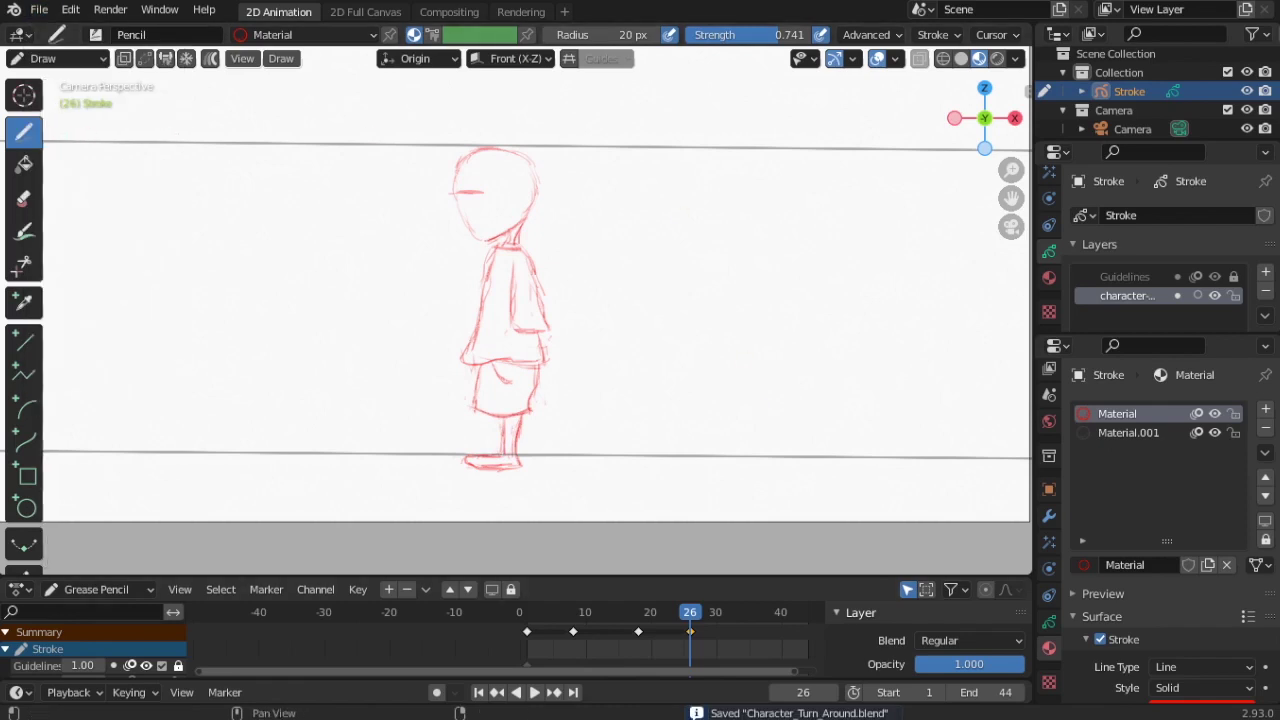
- Select all side-view strokes in Edit Mode and shift the figure slightly towards its back with the Move tool
left_click(57, 58)
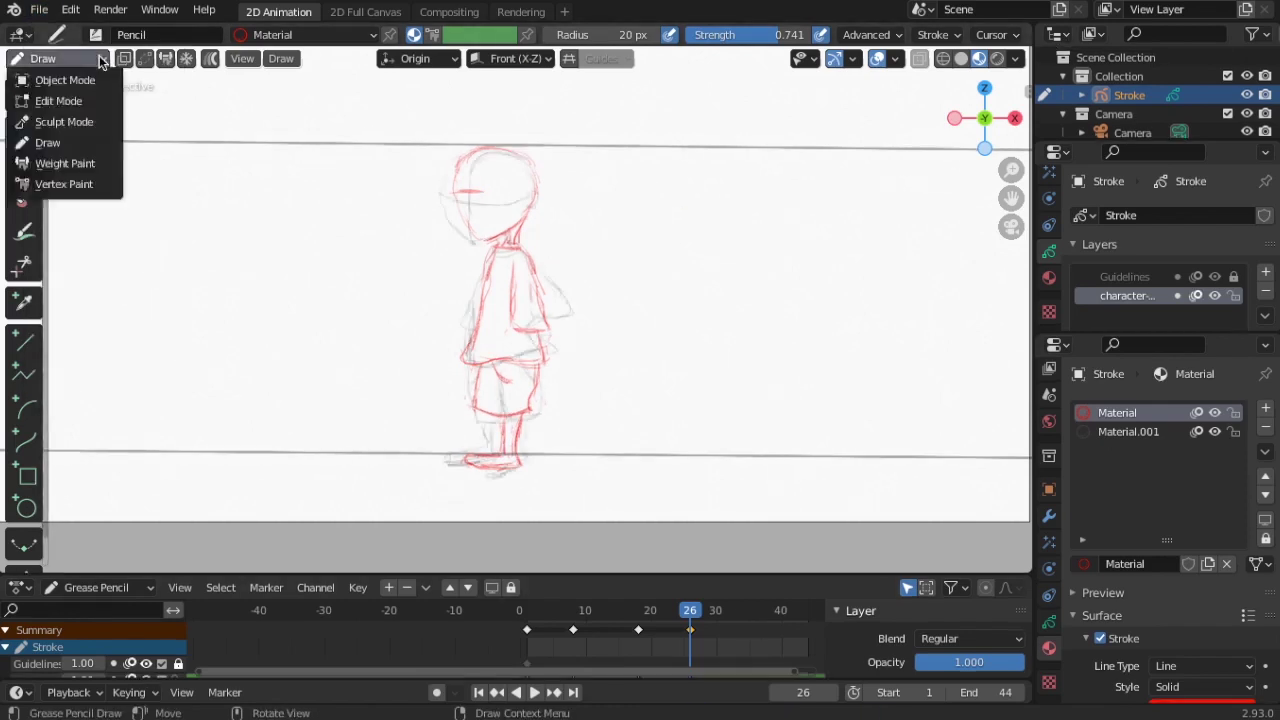
left_click(55, 90)
left_click(24, 96)
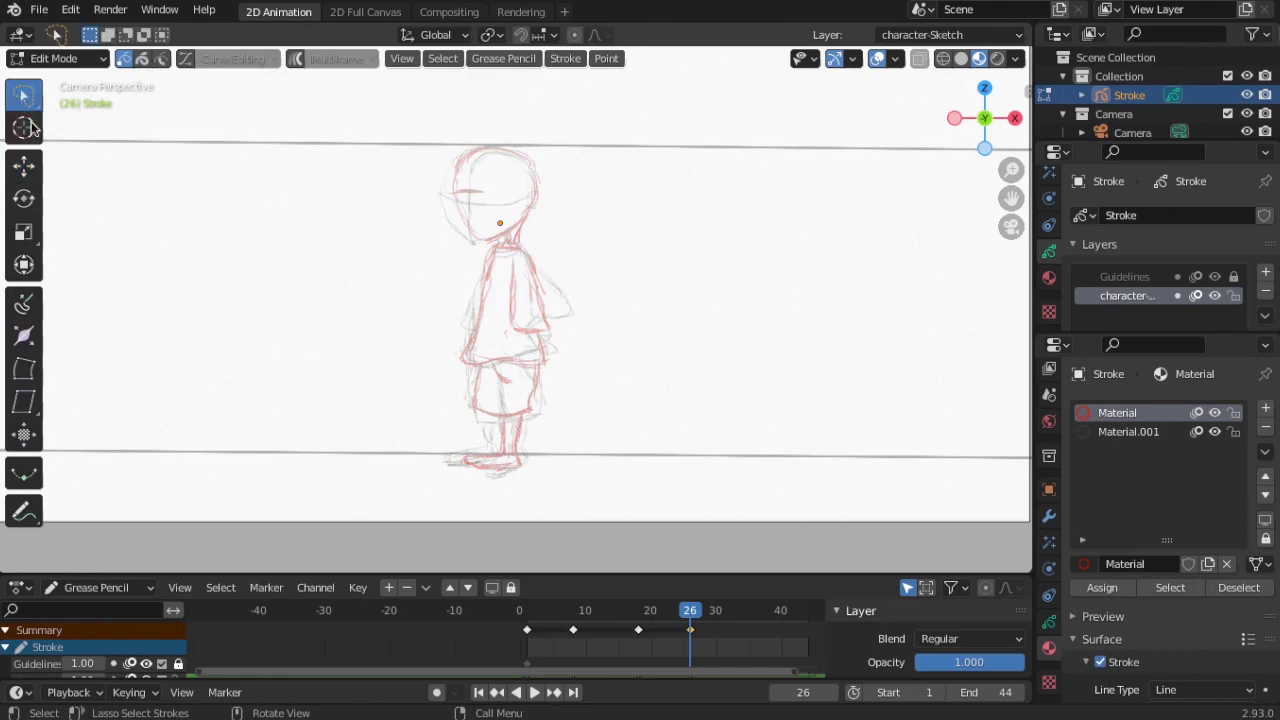
left_click(536, 463)
key("a")
left_click(24, 165)
mouse_move(580, 320)
left_mouse_down()
mouse_move(543, 314)
mouse_move(578, 317)
left_mouse_up()
- Select the side view's leg and shoe strokes, raise them slightly at the ground guideline, and return to Draw mode
mouse_move(556, 470)
left_mouse_down()
mouse_move(522, 449)
mouse_move(452, 449)
mouse_move(539, 486)
mouse_move(549, 478)
left_mouse_up()
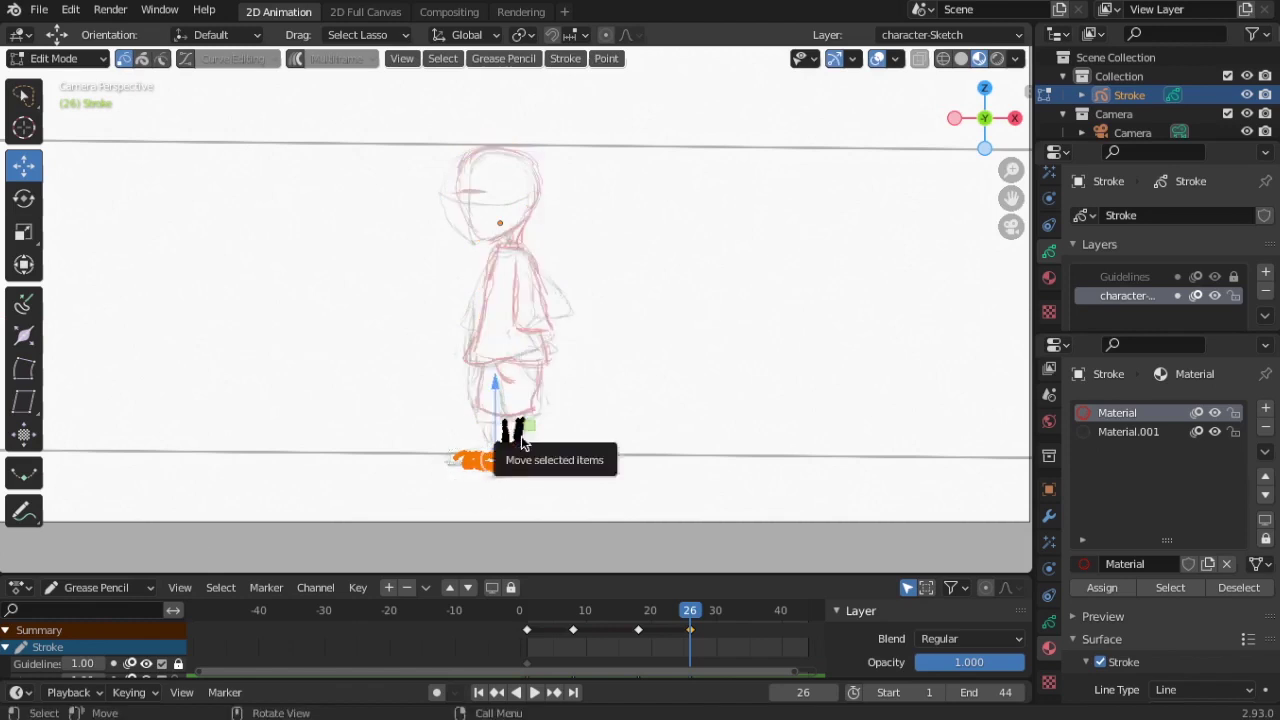
mouse_move(494, 406)
left_mouse_down()
mouse_move(469, 473)
mouse_move(490, 450)
mouse_move(528, 453)
left_mouse_up()
left_click(55, 58)
left_click(50, 143)
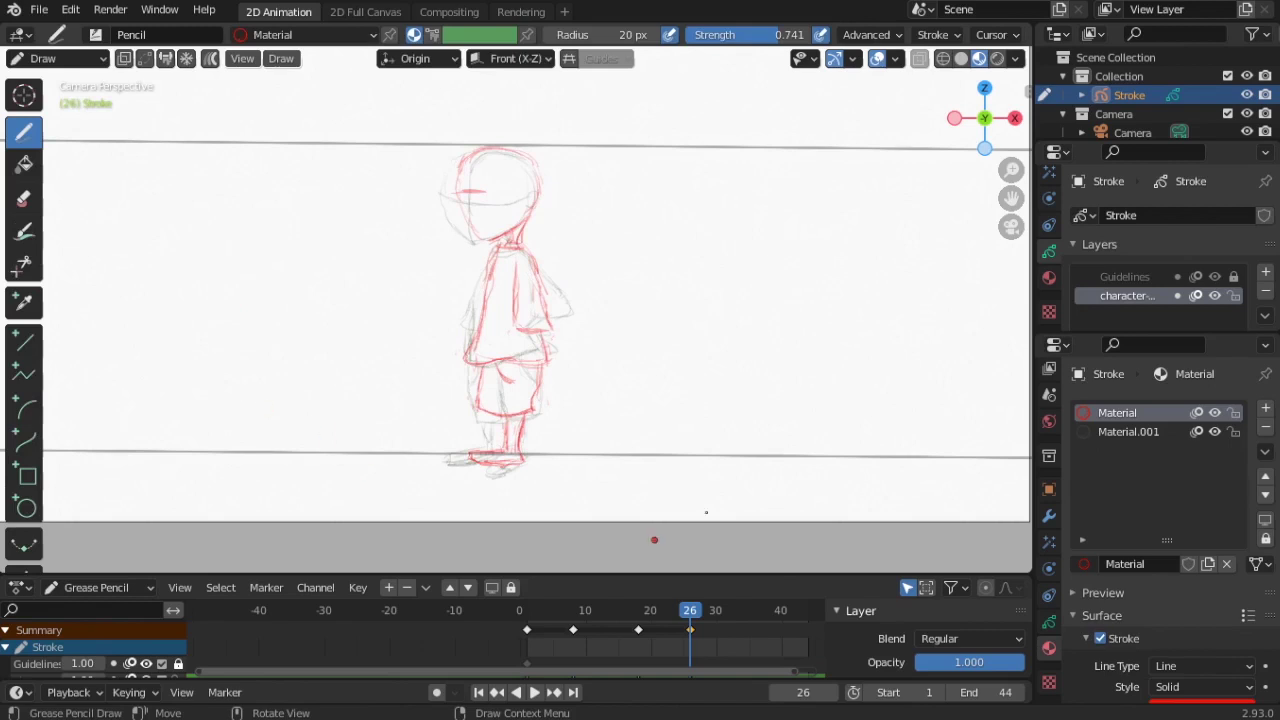
- Go to frame 30 and sketch the front view's head with ears, face guidelines, neck and collar
left_click_drag(692, 608, 652, 601)
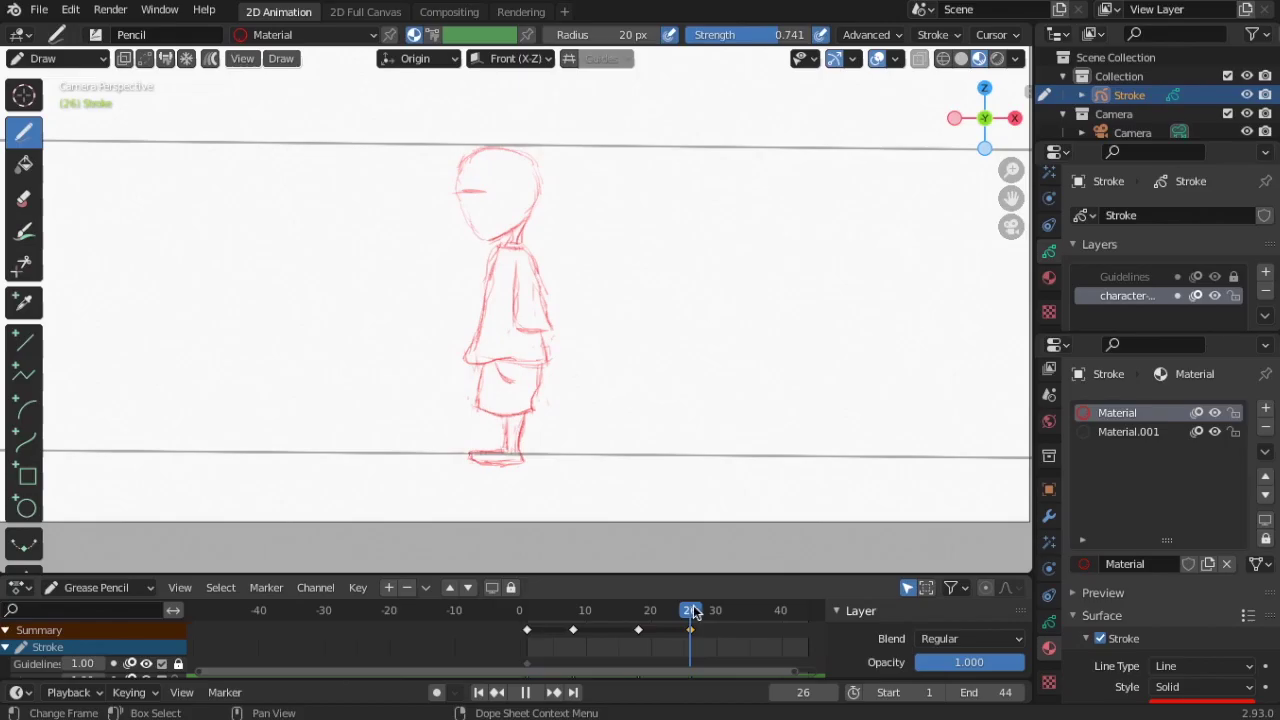
mouse_move(686, 614)
left_mouse_down()
mouse_move(751, 614)
mouse_move(716, 618)
left_mouse_up()
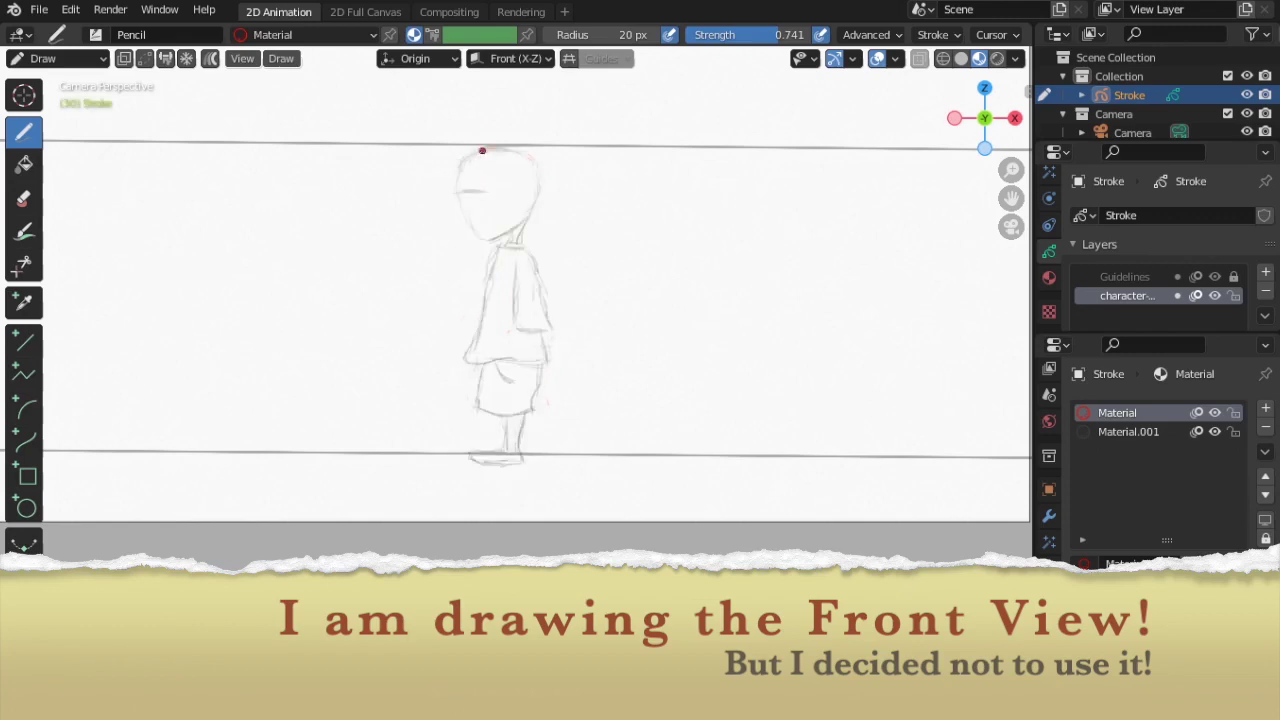
mouse_move(483, 151)
left_mouse_down()
mouse_move(511, 146)
mouse_move(534, 189)
mouse_move(486, 240)
left_mouse_up()
mouse_move(463, 167)
left_mouse_down()
mouse_move(456, 218)
mouse_move(499, 226)
left_mouse_up()
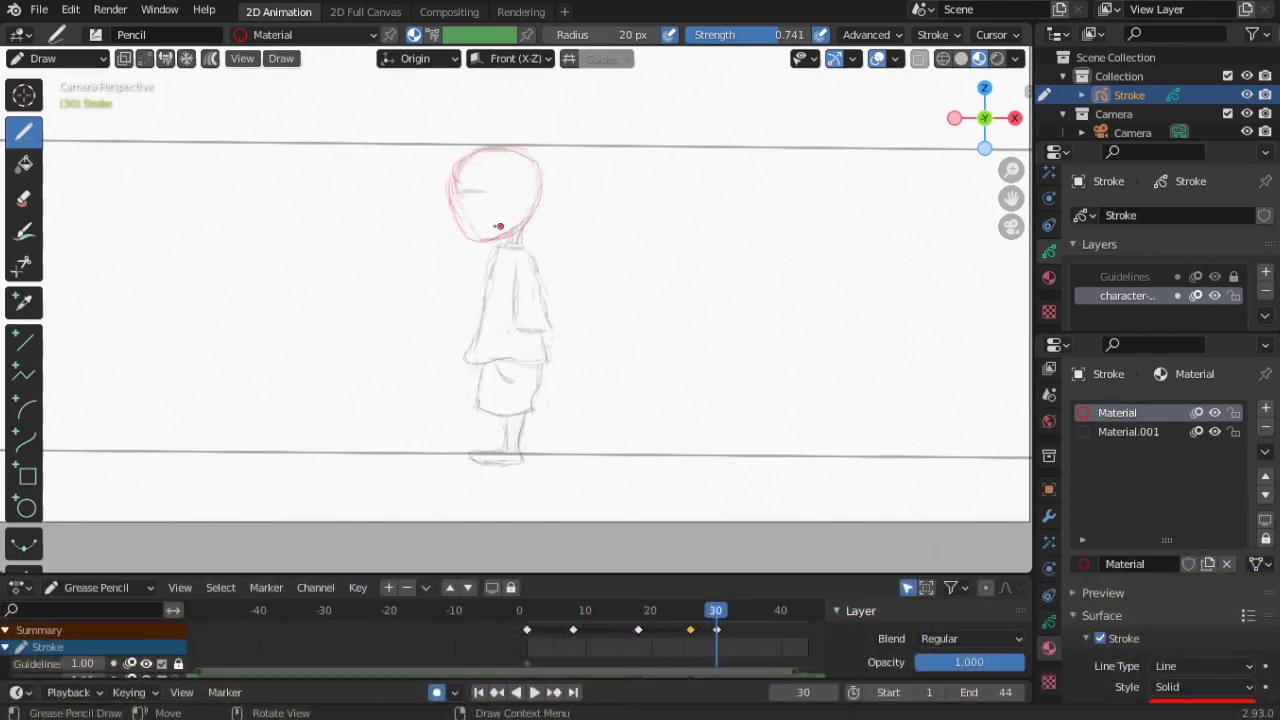
left_click_drag(555, 194, 538, 205)
key("ctrl+z")
mouse_move(451, 200)
left_mouse_down()
mouse_move(523, 205)
mouse_move(497, 211)
left_mouse_up()
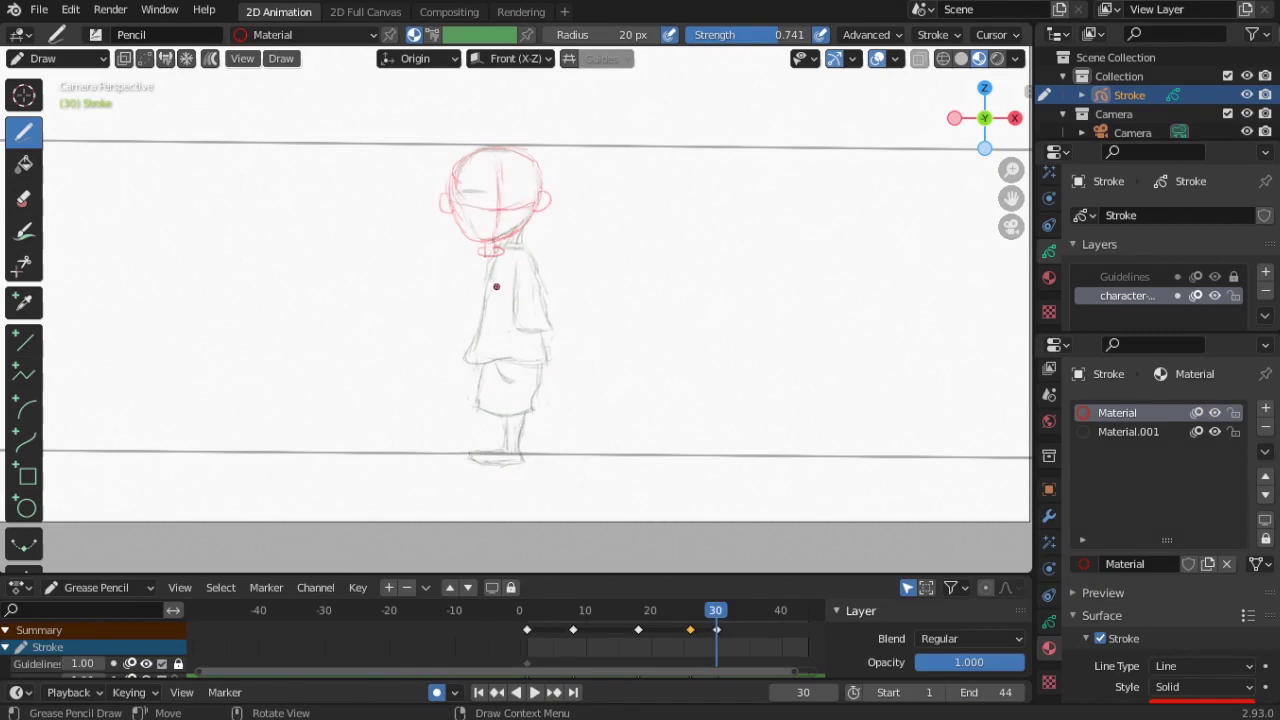
- Set the Pencil radius to 25 px and draw the front view's shoulders and shirt hem
left_click_drag(536, 606, 715, 610)
left_click_drag(519, 263, 528, 286)
key("ctrl+z")
key("f")
left_click(545, 323)
left_click_drag(528, 258, 540, 278)
key("ctrl+z")
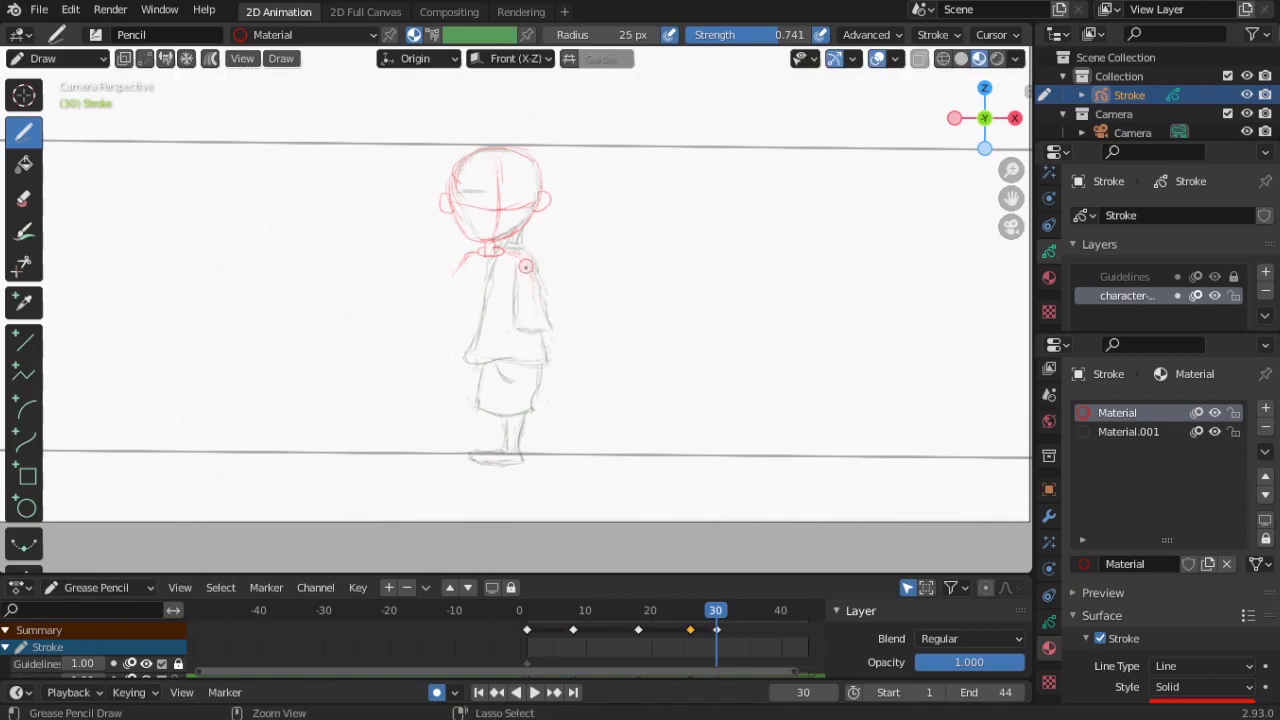
left_click_drag(464, 354, 514, 356)
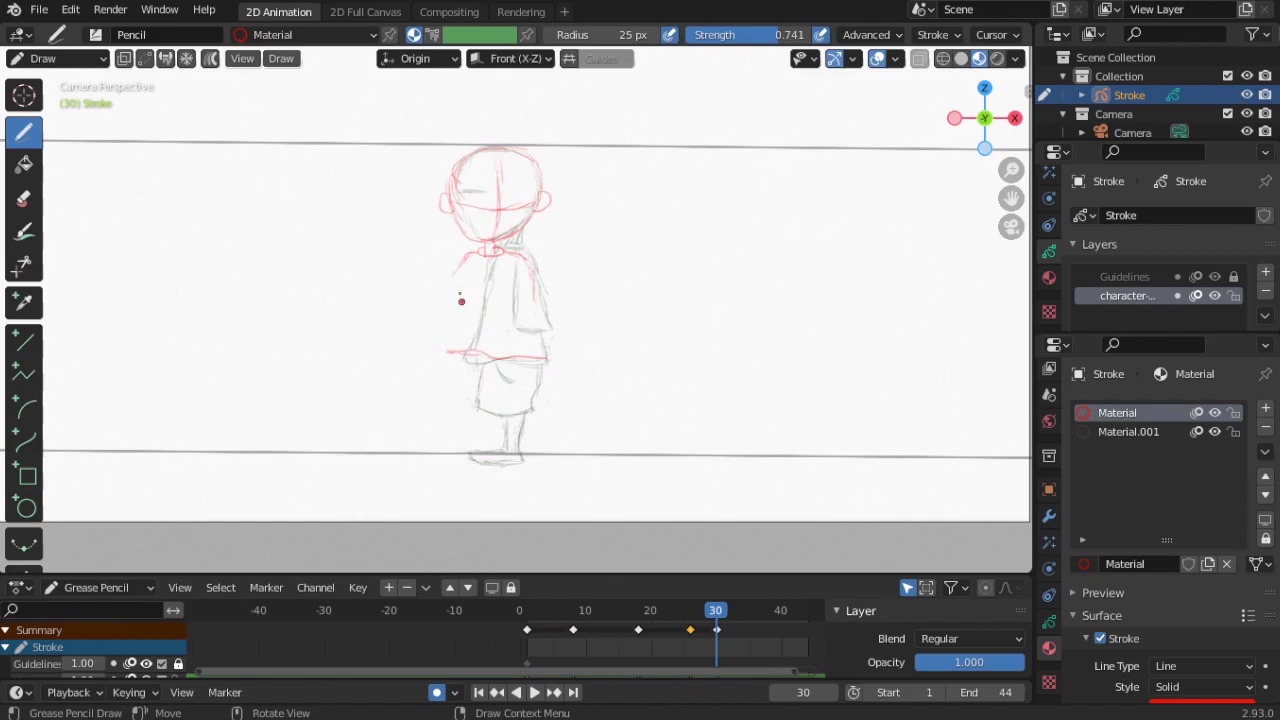
- Draw the side of the front view's shirt and the shorts with both legs beneath the hem
mouse_move(453, 338)
left_mouse_down()
mouse_move(485, 362)
mouse_move(466, 402)
mouse_move(500, 410)
left_mouse_up()
left_click_drag(446, 354, 458, 382)
mouse_move(538, 364)
left_mouse_down()
mouse_move(539, 407)
mouse_move(508, 406)
left_mouse_up()
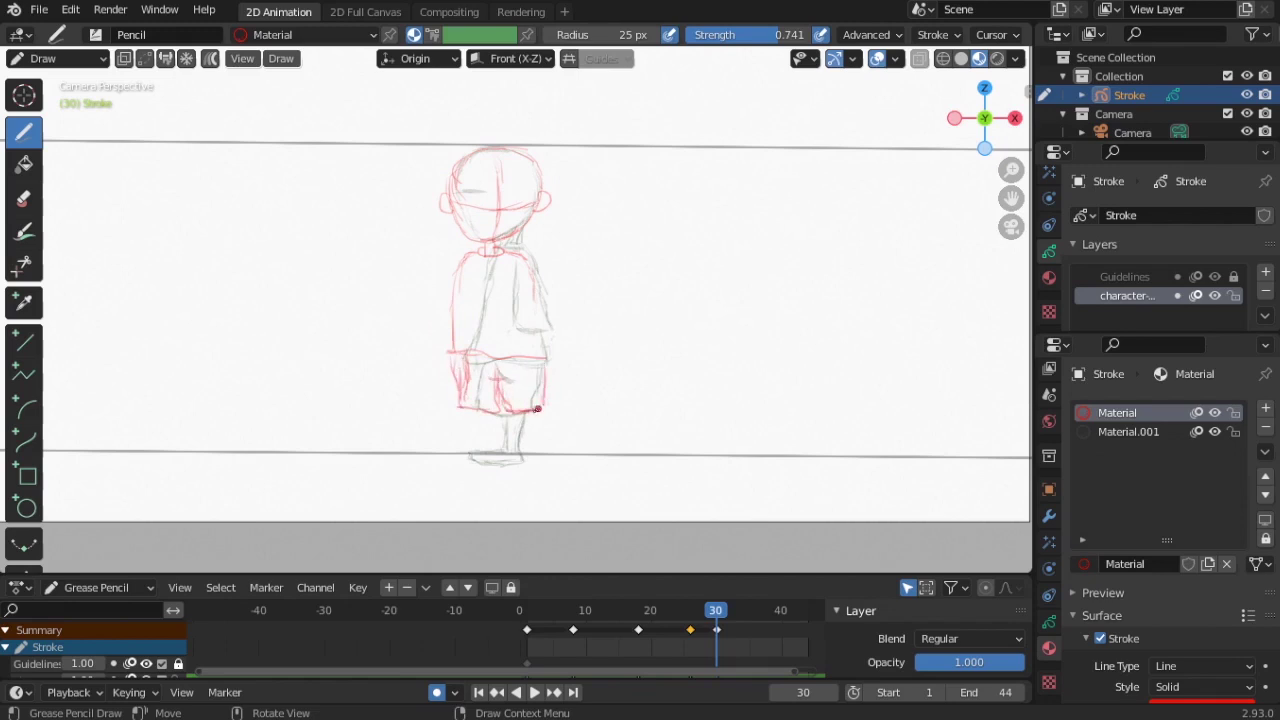
- Draw loose sleeves on both sides of the front view's shirt at frame 30
left_click_drag(459, 263, 432, 322)
left_click_drag(535, 299, 552, 322)
left_click_drag(457, 290, 451, 354)
left_click_drag(521, 275, 535, 318)
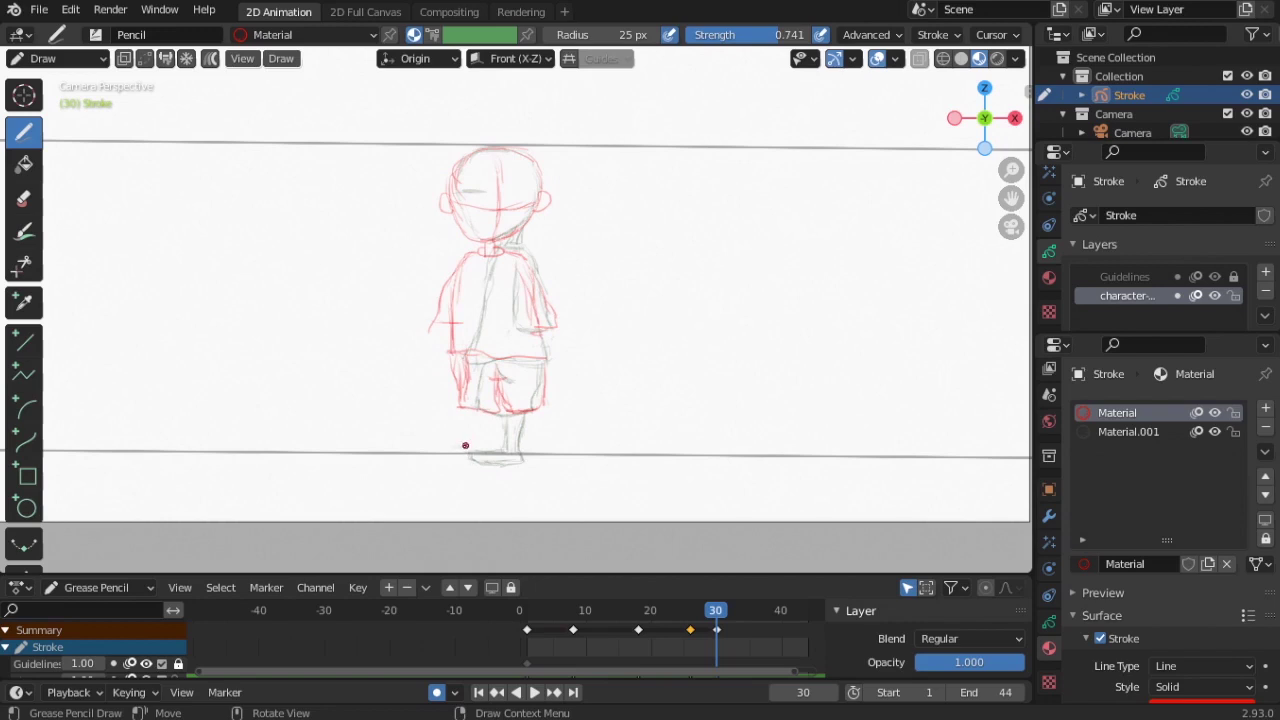
- Draw the front view's legs and outward-pointing shoes, and widen the outer edge of the shorts
left_click_drag(456, 452, 466, 456)
mouse_move(405, 463)
left_mouse_down()
mouse_move(428, 472)
mouse_move(461, 447)
mouse_move(412, 455)
left_mouse_up()
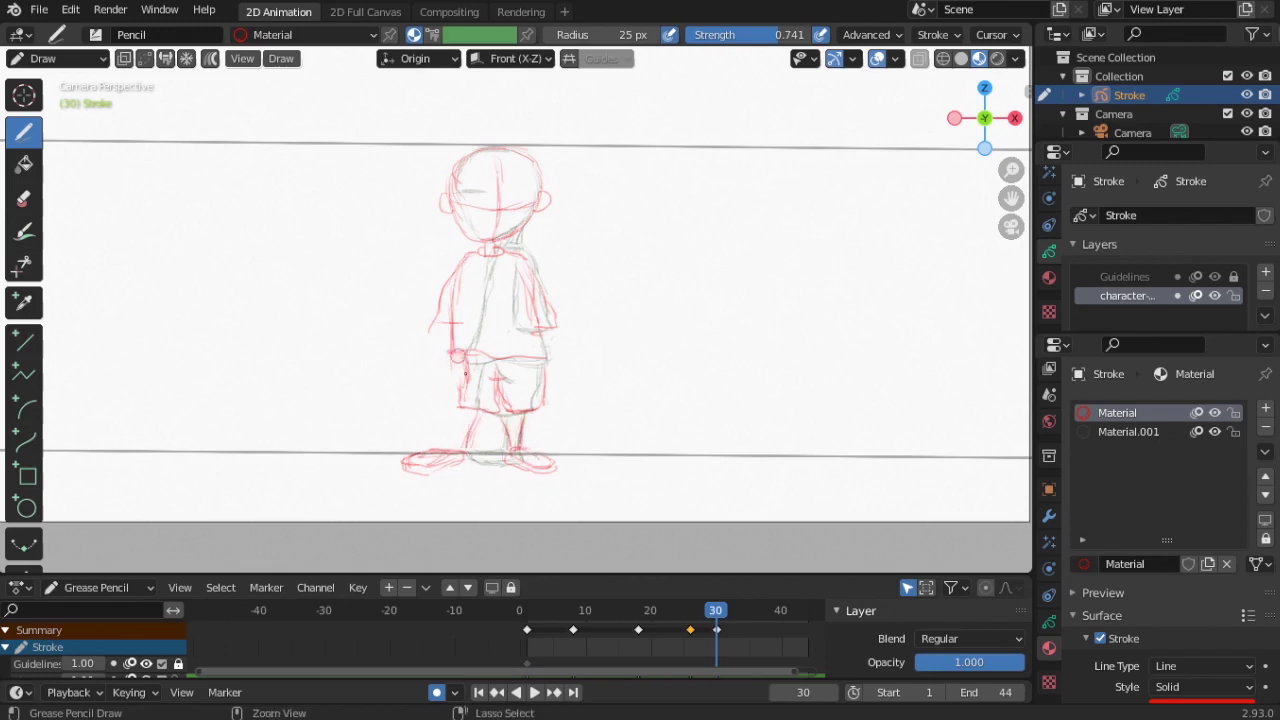
left_click_drag(486, 411, 464, 449)
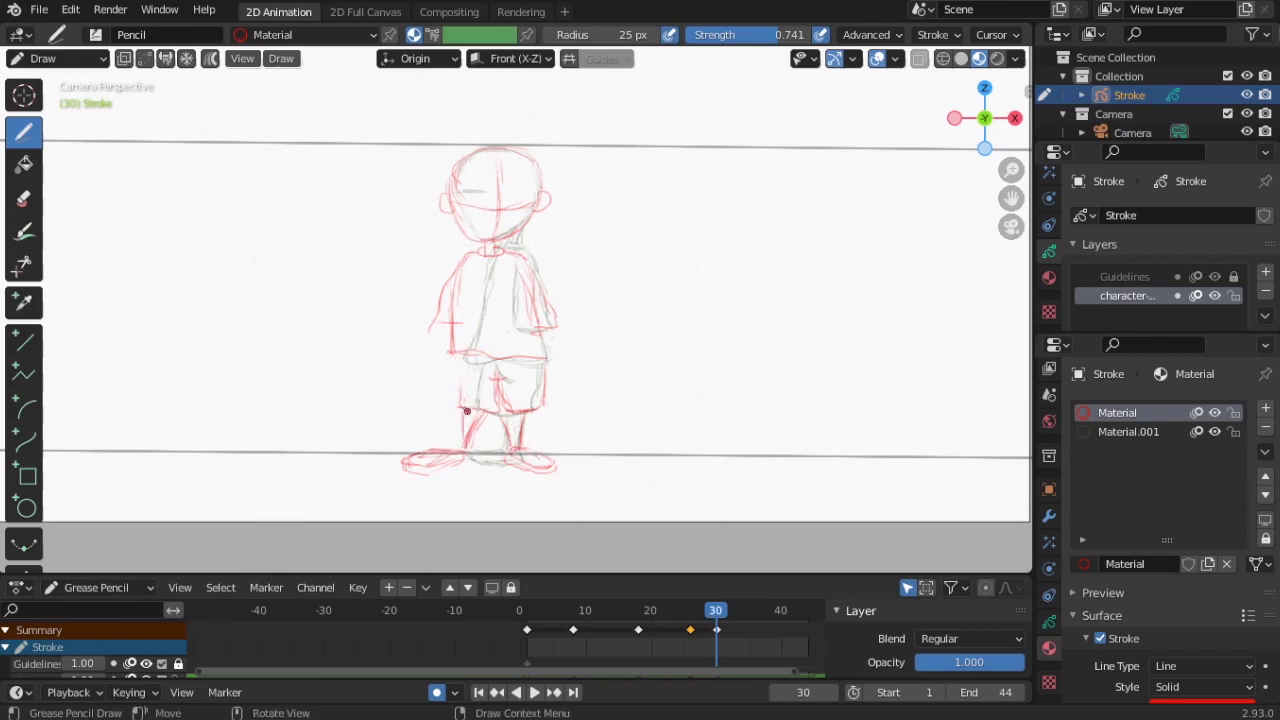
left_click_drag(458, 357, 444, 394)
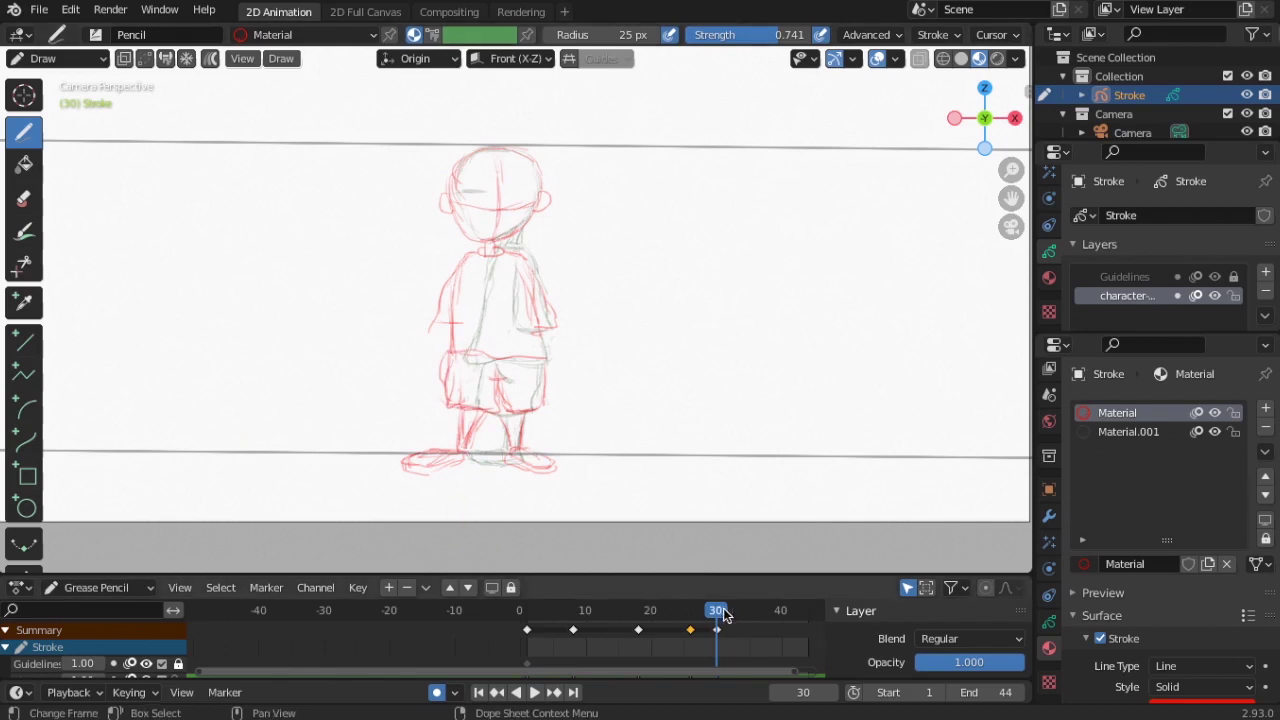
- Play and scrub through the turnaround, then return to frame 30 and turn off onion skinning for the character-Sketch layer
key("space")
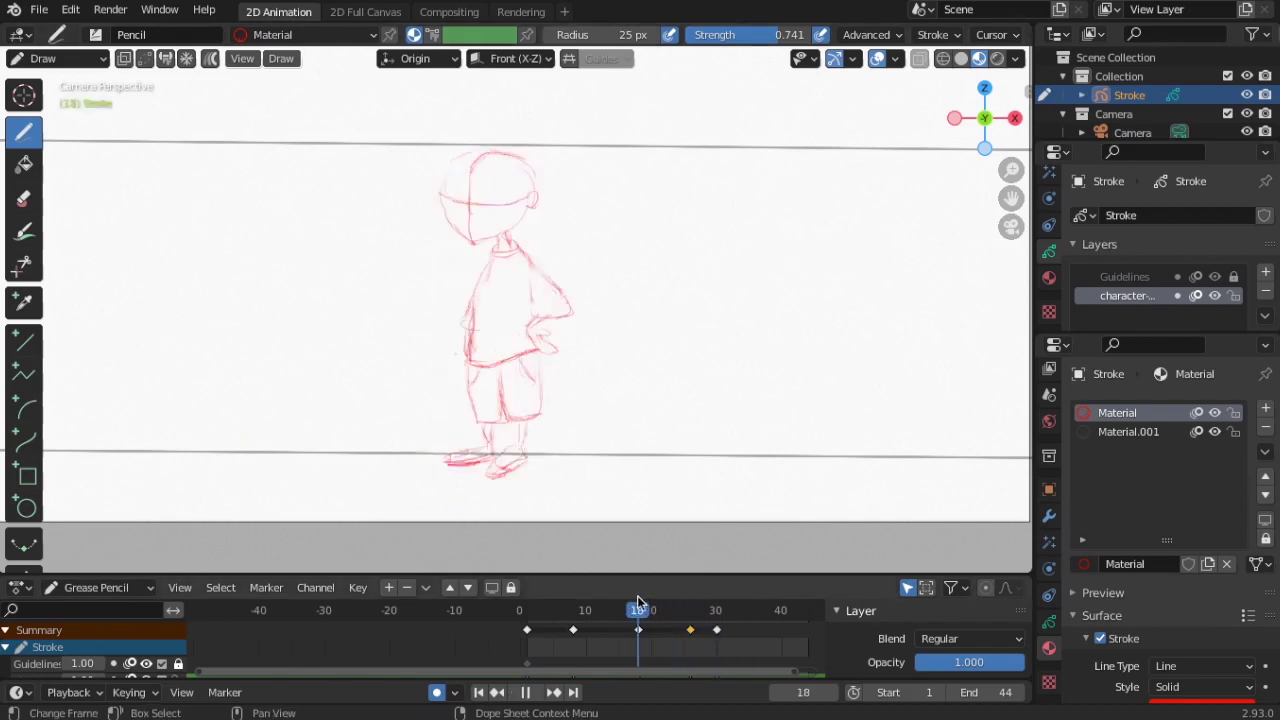
mouse_move(719, 606)
left_mouse_down()
mouse_move(731, 612)
mouse_move(537, 618)
mouse_move(721, 628)
left_mouse_up()
left_click(716, 609)
left_click(1197, 295)
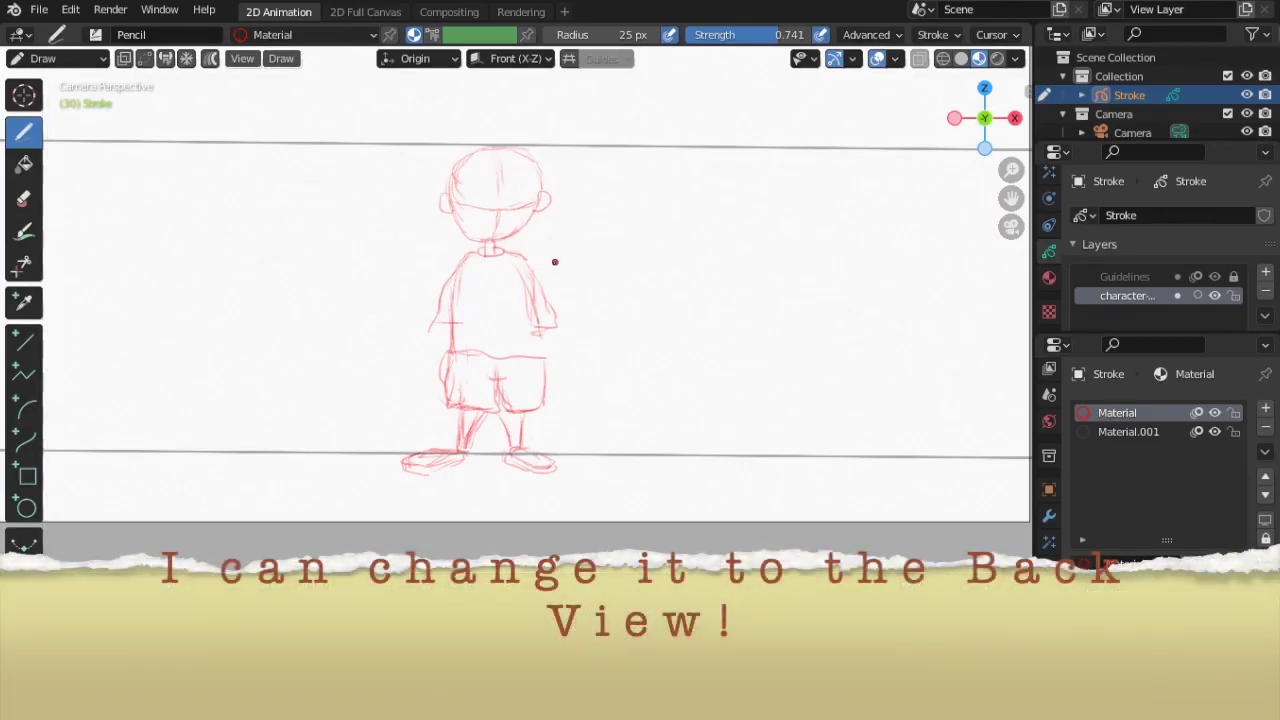
- Set the Pencil radius to 51 px, erase the face guidelines, and add back pockets to the shorts for a back view
key("f")
left_click(583, 285)
mouse_move(490, 186)
left_mouse_down("ctrl")
mouse_move(469, 200)
mouse_move(488, 231)
left_mouse_up("ctrl")
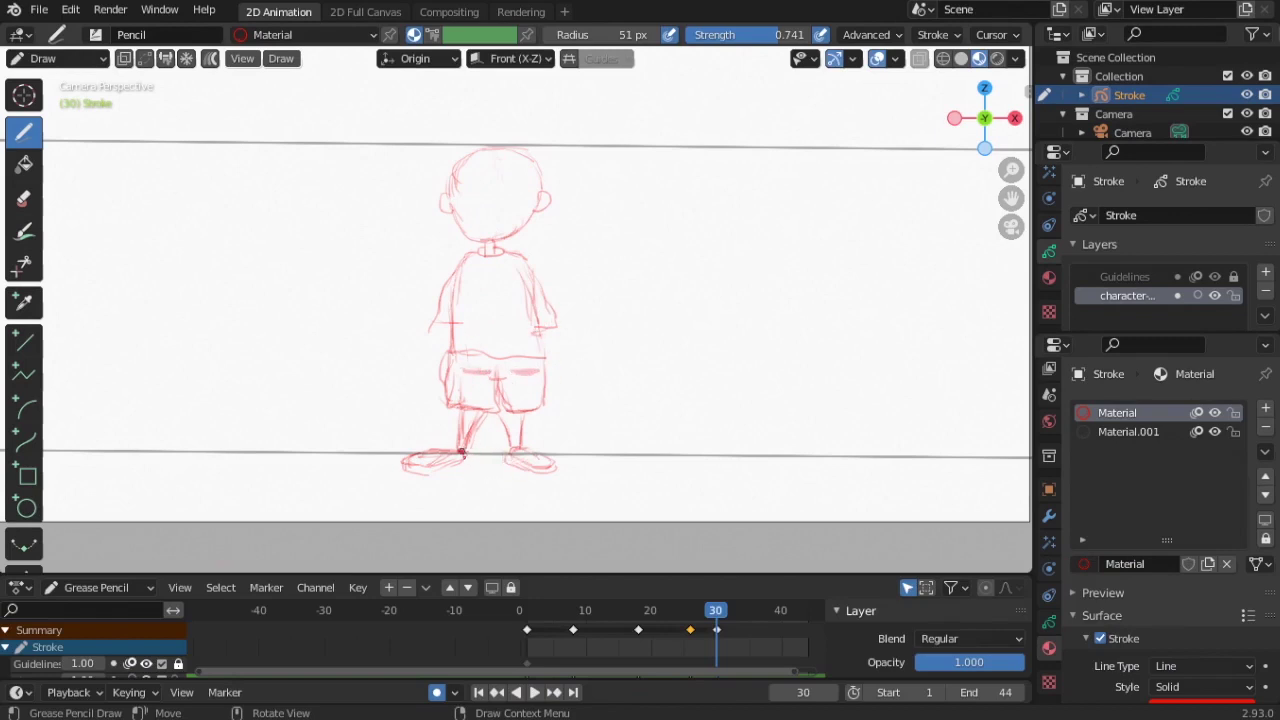
- Erase the forward-facing shoes at frame 30 with the Erase tool and switch back to the Draw tool
left_click(28, 199)
mouse_move(462, 452)
left_mouse_down()
mouse_move(417, 461)
mouse_move(435, 486)
mouse_move(516, 470)
mouse_move(413, 460)
mouse_move(436, 461)
left_mouse_up()
key("f")
left_click(459, 437)
left_click(24, 132)
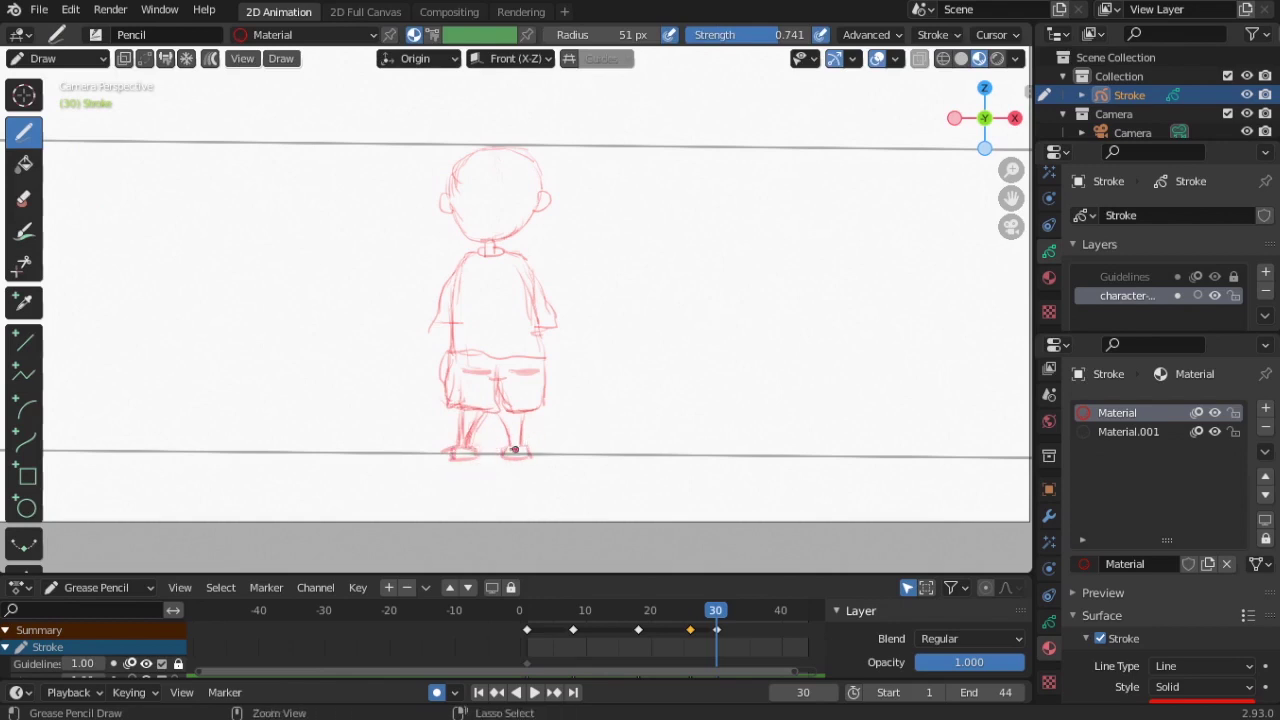
- Draw the shoes as seen from behind, with the toes showing beyond the heels on the outer sides
left_click_drag(459, 445, 437, 450)
key("ctrl+z")
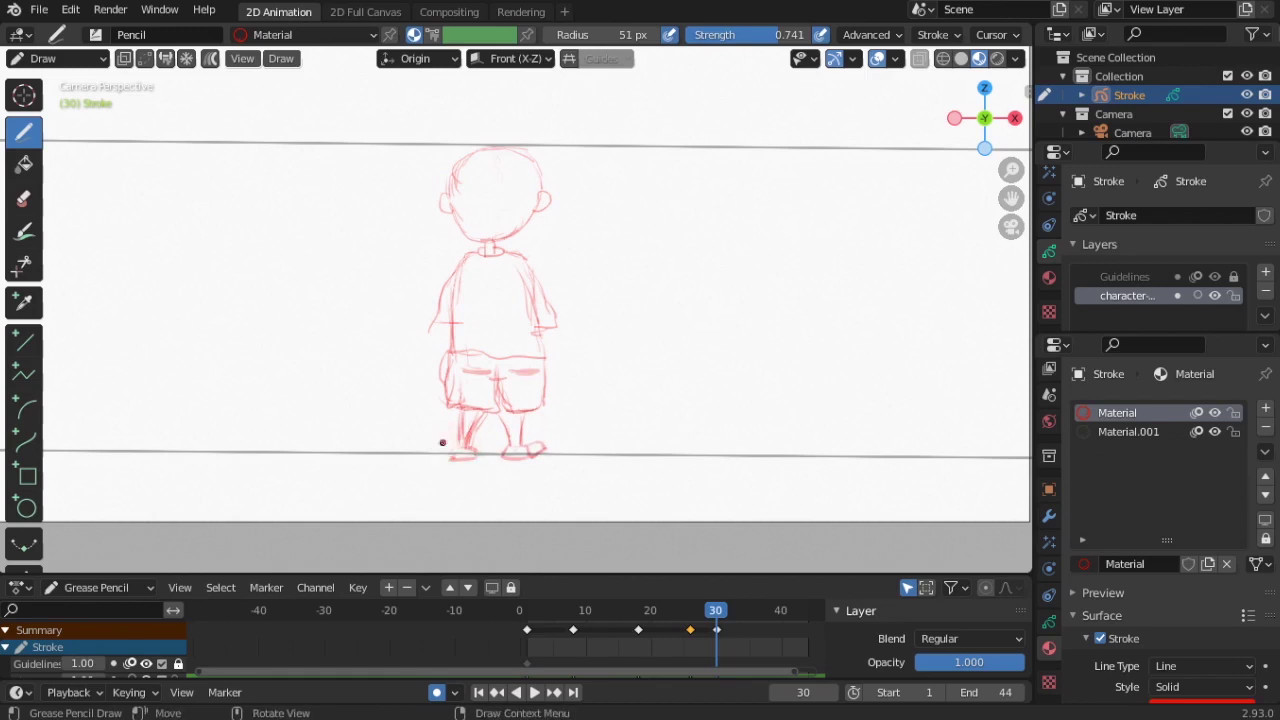
left_click_drag(438, 451, 444, 455)
- In Sculpt Mode, push the back view's arms and sleeves inward with a 172 px Push brush, and return to Draw Mode
left_click(48, 61)
left_click(50, 120)
key("f")
left_click(805, 260)
mouse_move(636, 343)
left_mouse_down()
mouse_move(563, 334)
mouse_move(655, 292)
mouse_move(590, 244)
mouse_move(421, 318)
mouse_move(586, 343)
mouse_move(586, 222)
left_mouse_up()
key("a")
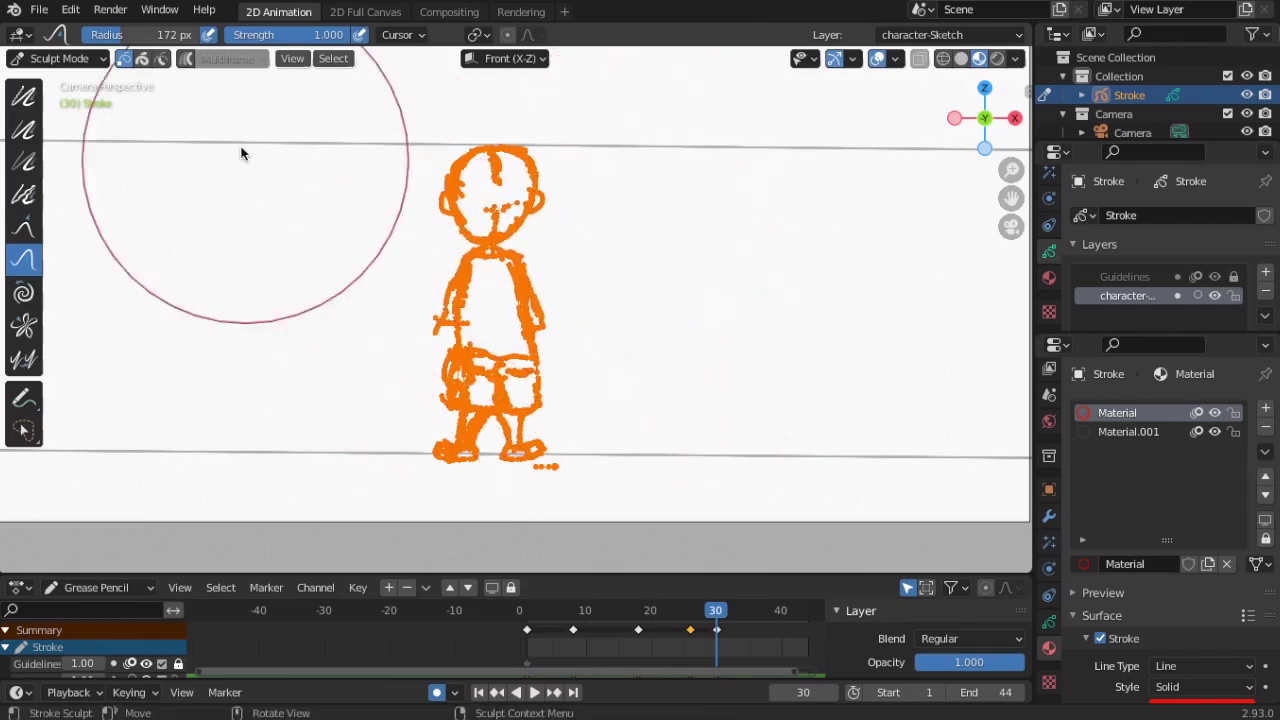
left_click(97, 57)
left_click(50, 146)
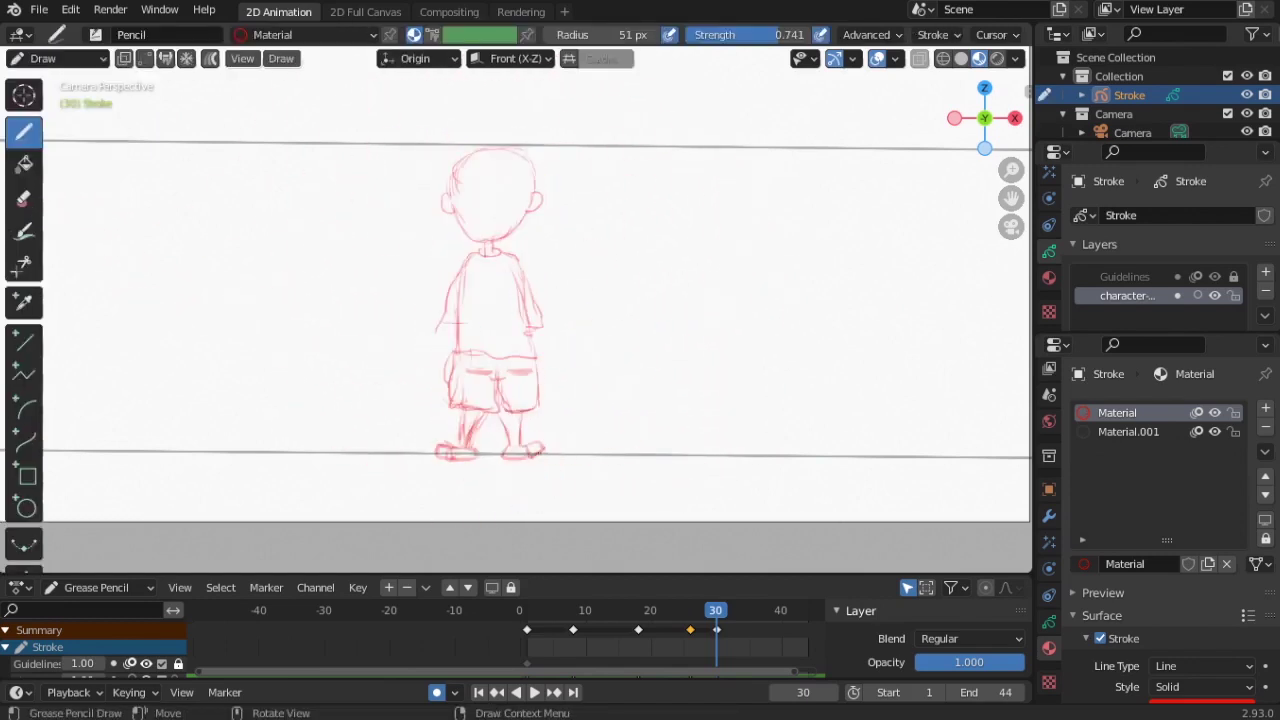
- Play through the turnaround, enable onion skinning, and shift the whole back view at frame 30 about 0.16 m along X in Edit Mode
key("space")
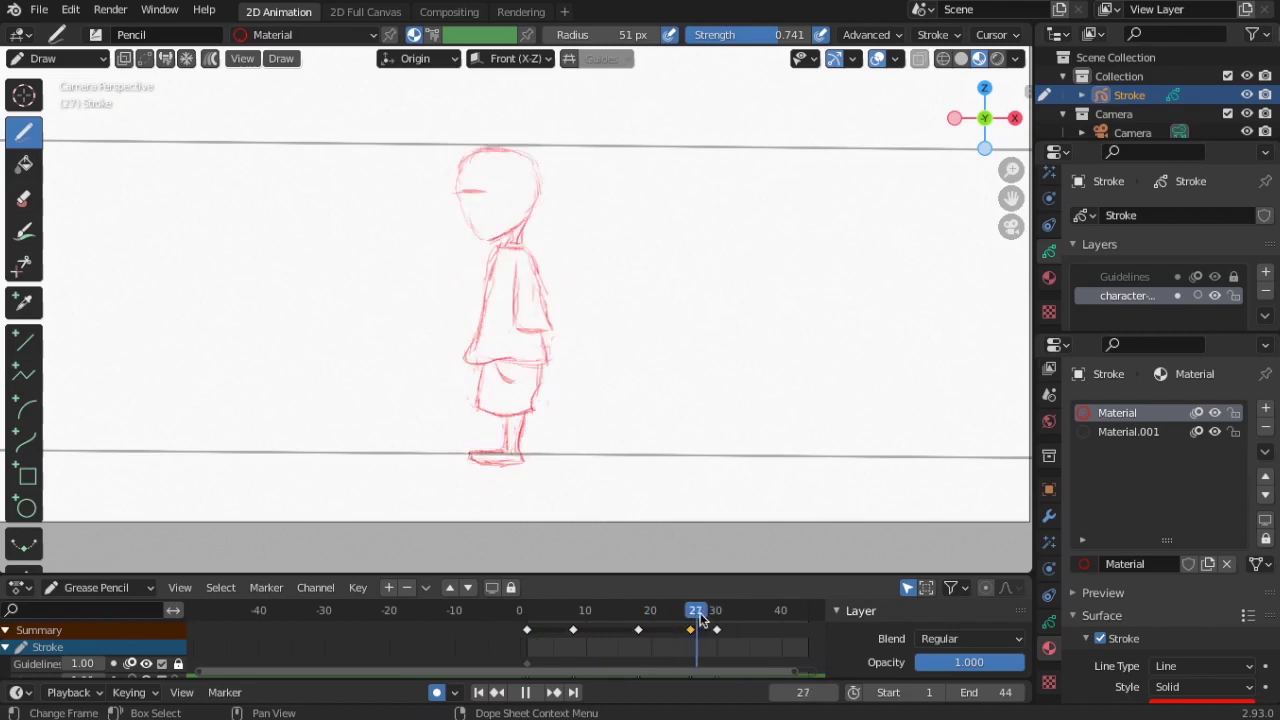
key("space")
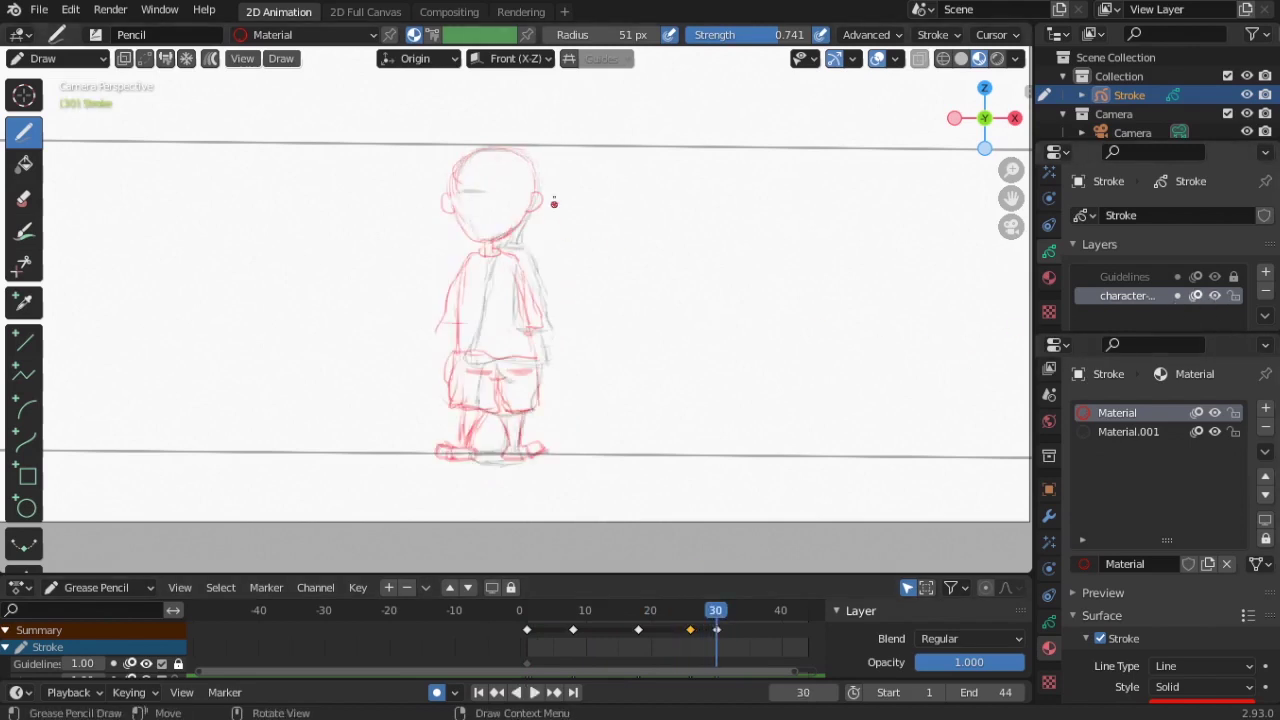
key("Tab")
key("g")
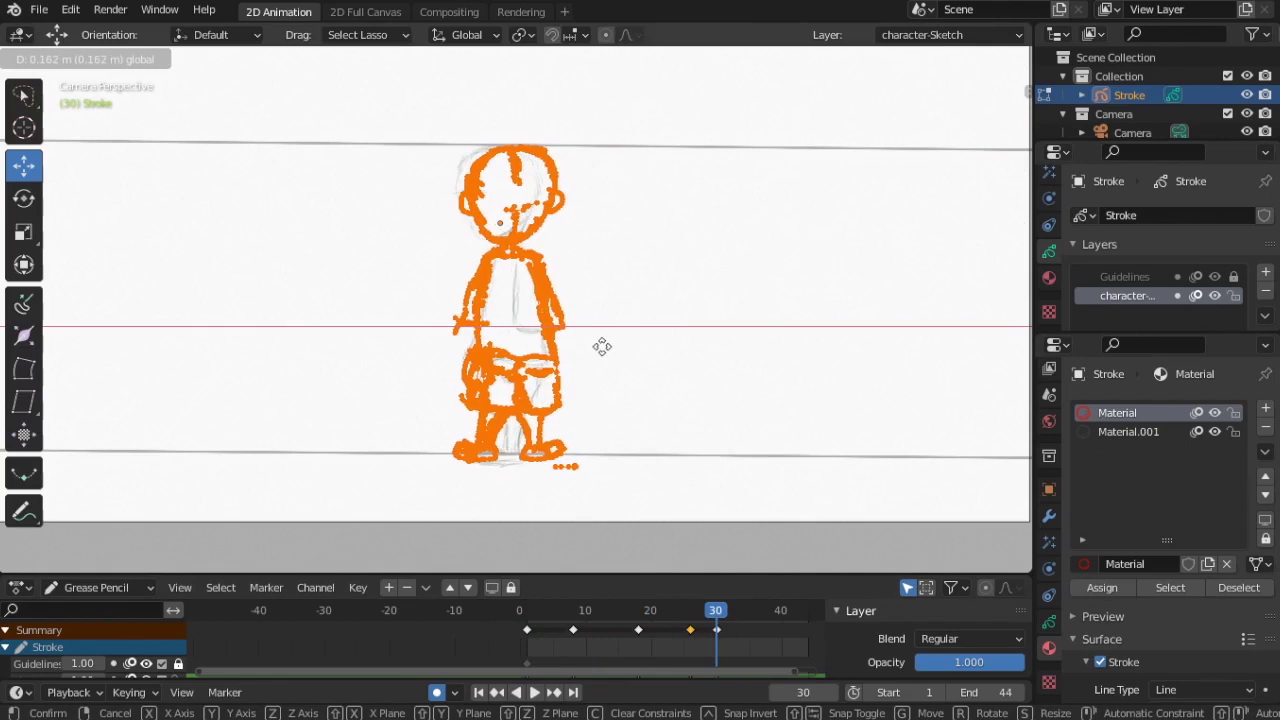
left_click(601, 346)
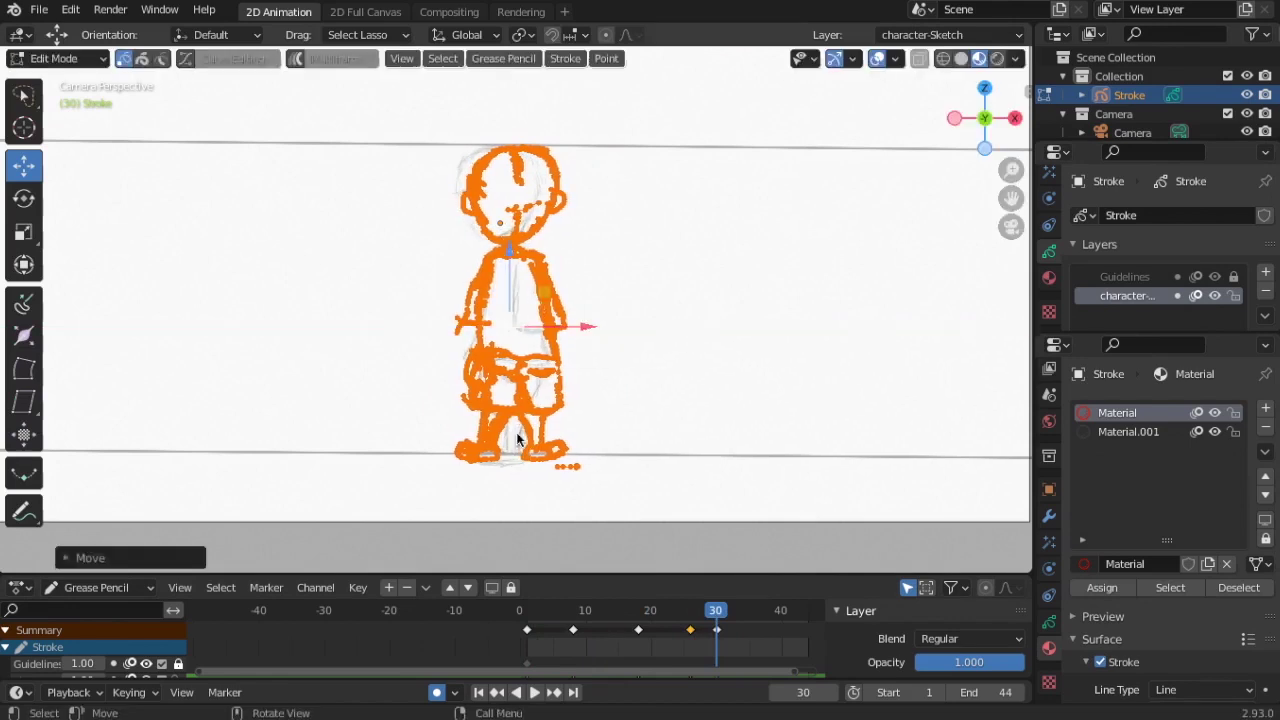
key("Tab")
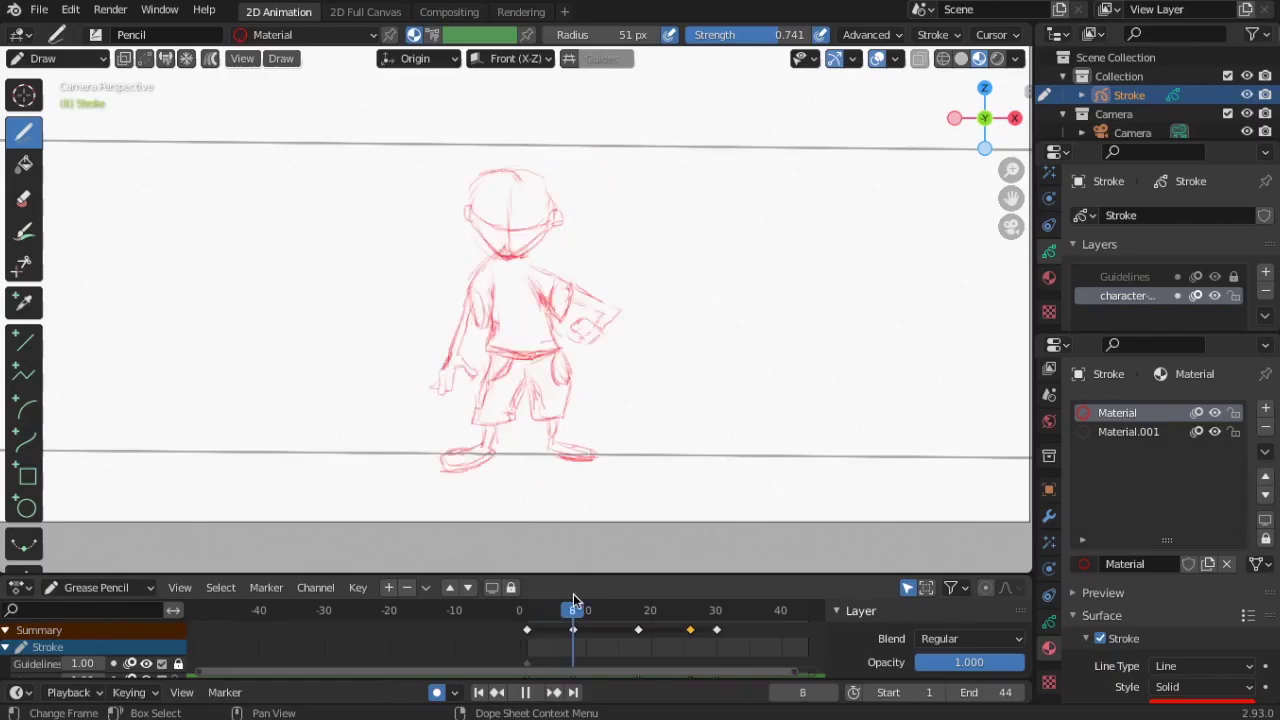
- Stop at frame 26 and raise all strokes of the side view slightly along Z in Edit Mode
key("space")
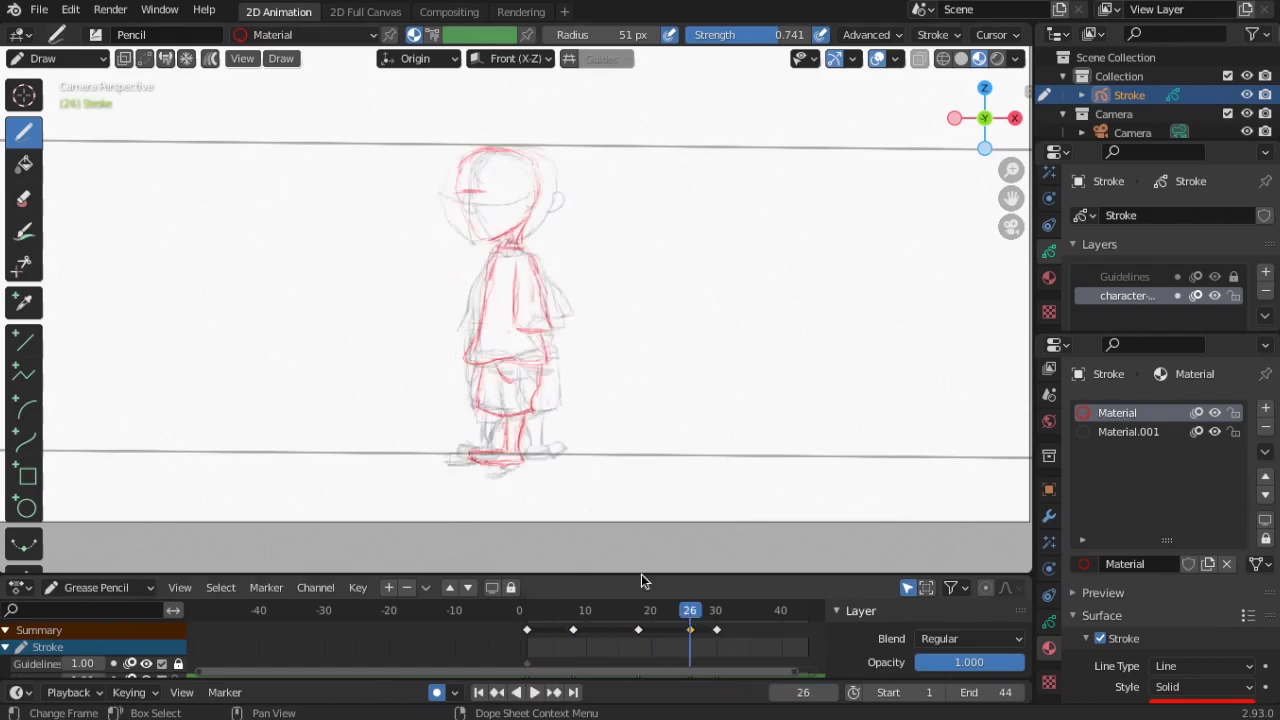
left_click(57, 58)
left_click(60, 97)
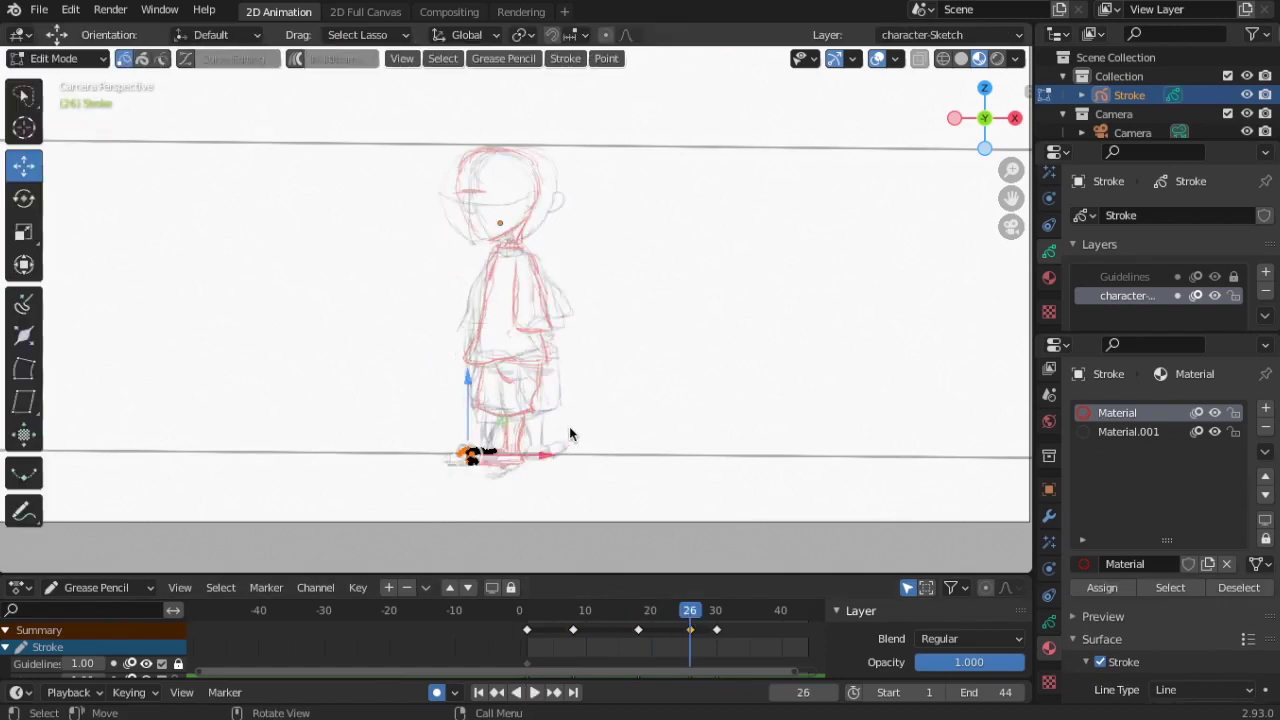
key("a")
left_click_drag(508, 258, 509, 243)
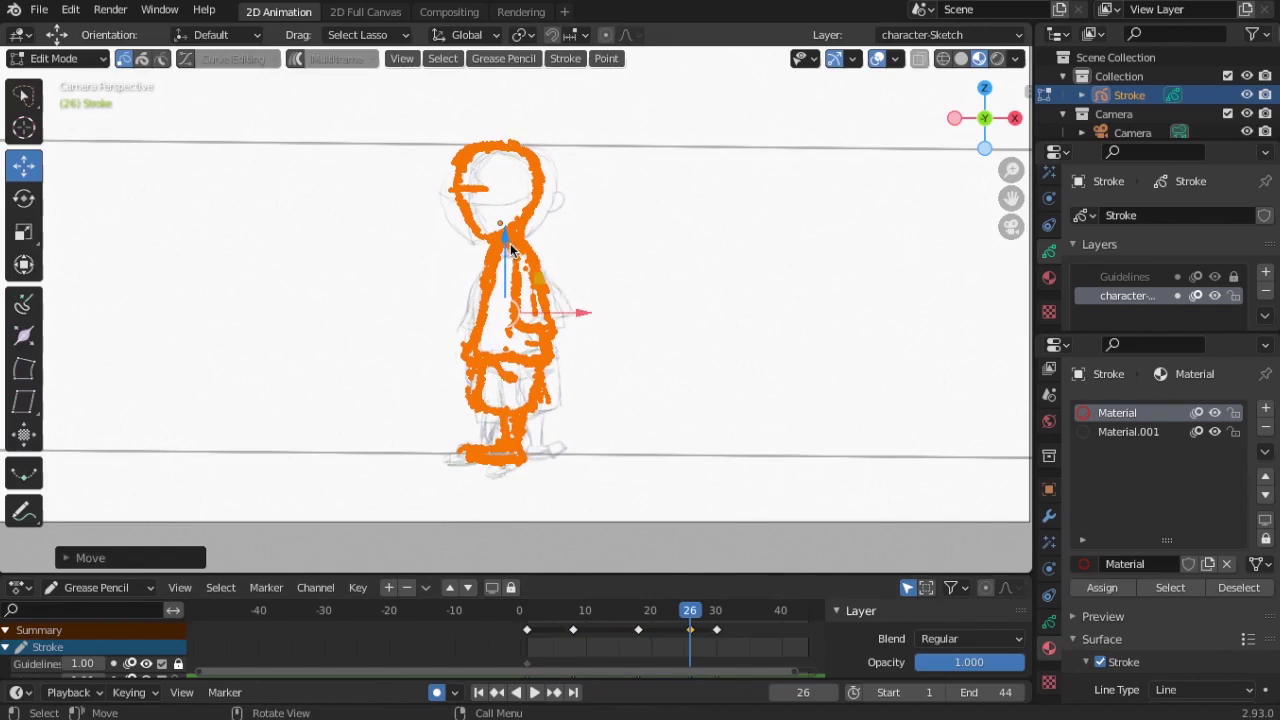
- Push the side view's head slightly toward the back of the figure in Sculpt Mode, and return to Draw Mode
left_click(57, 58)
left_click(70, 120)
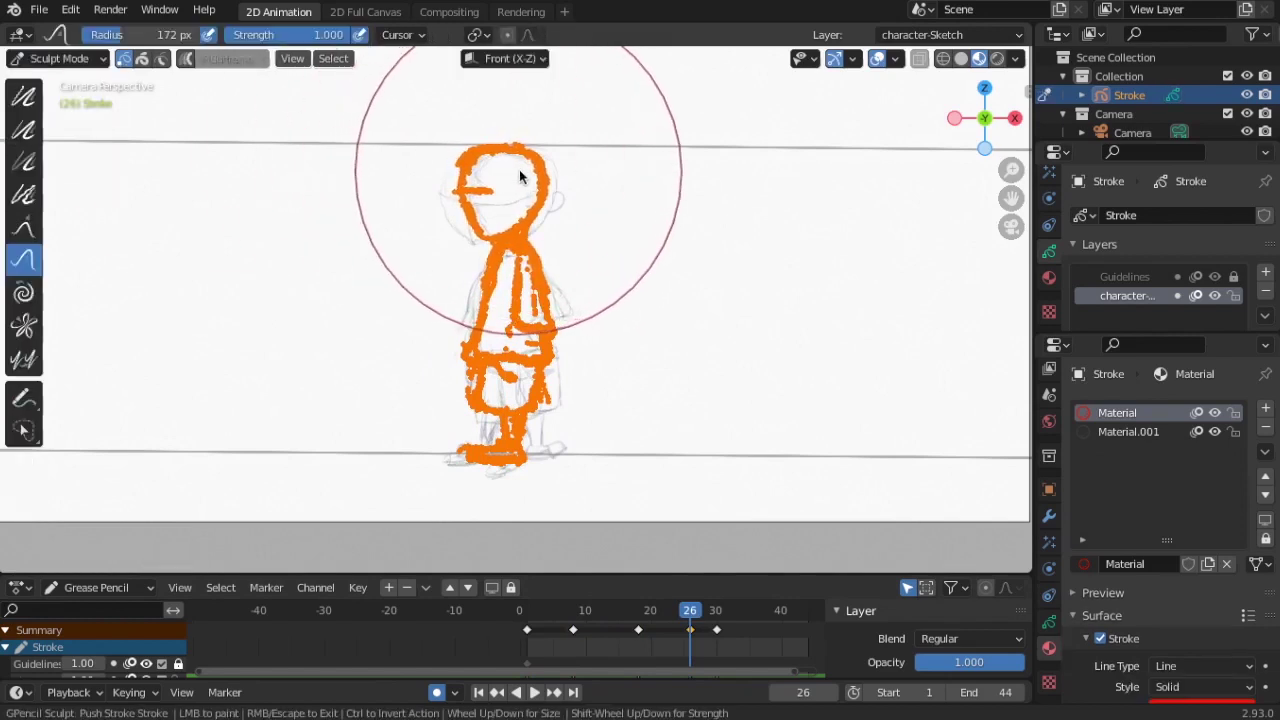
left_click(57, 58)
left_click(47, 142)
- Turn off auto keying and the character-Sketch layer's onion skinning, and play back the turnaround to check it
key("space")
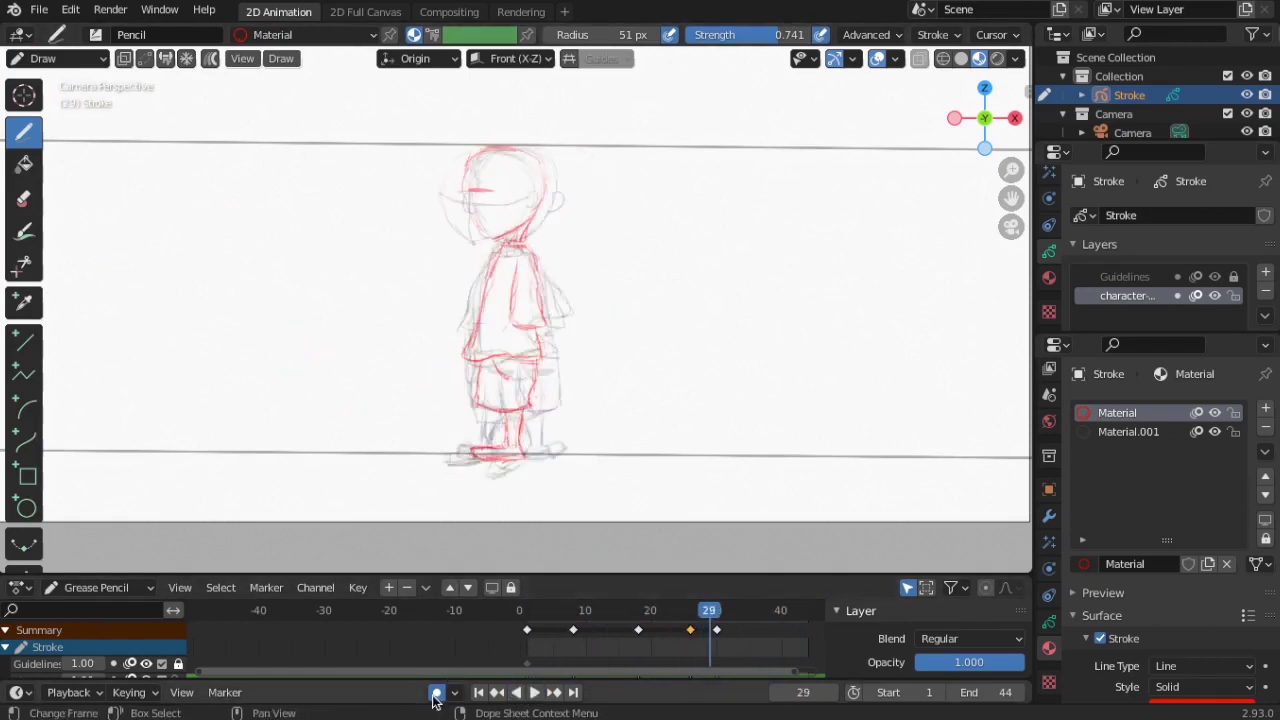
key("space")
left_click(1197, 295)
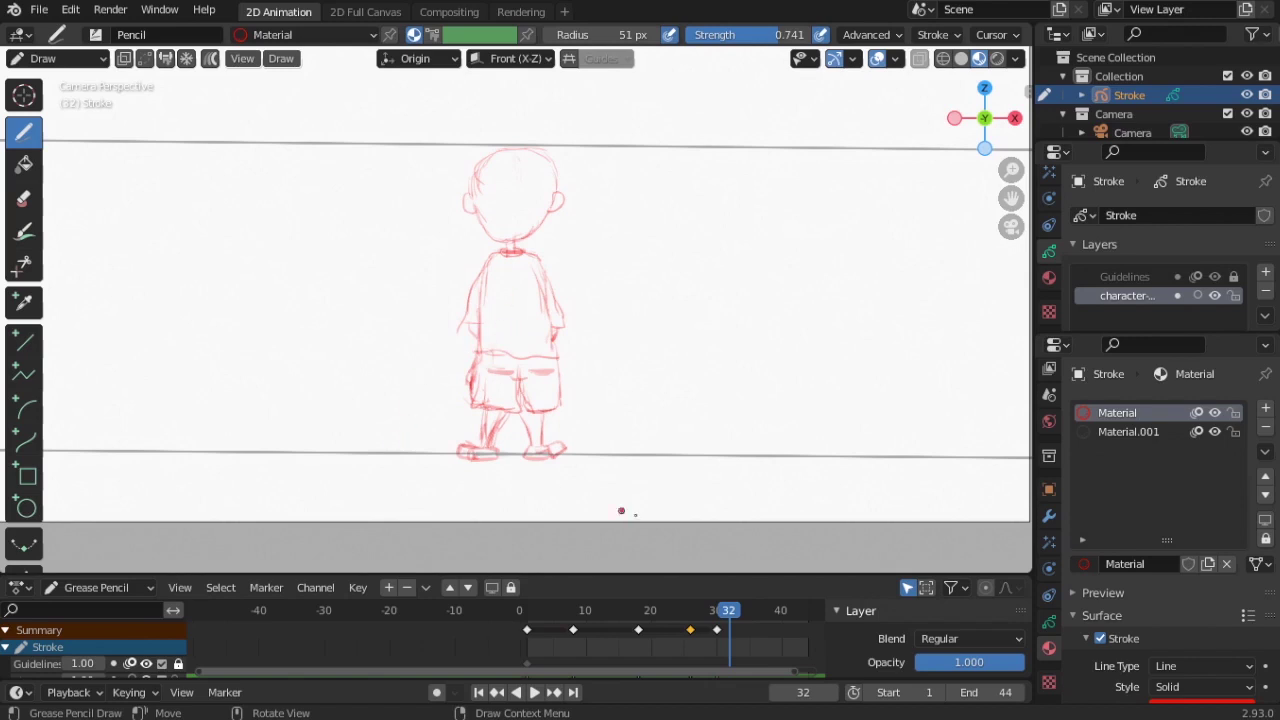
key("space")
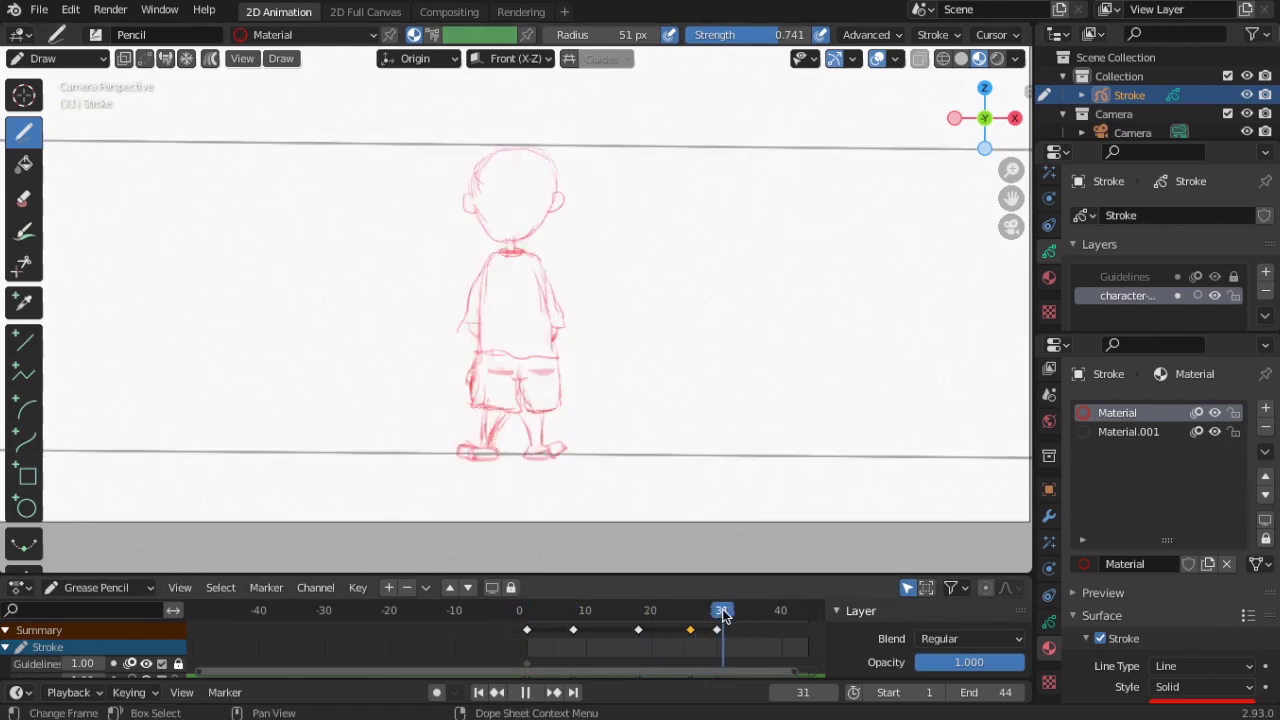
key("space")
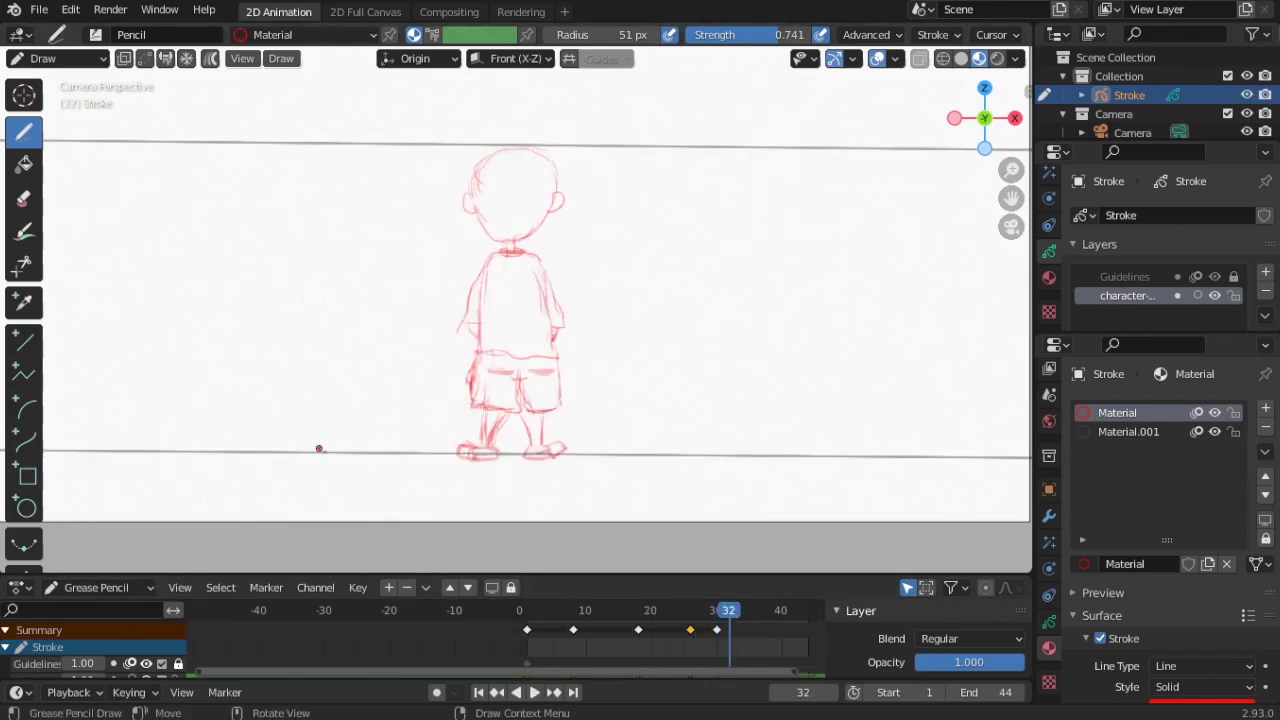
left_click(536, 692)
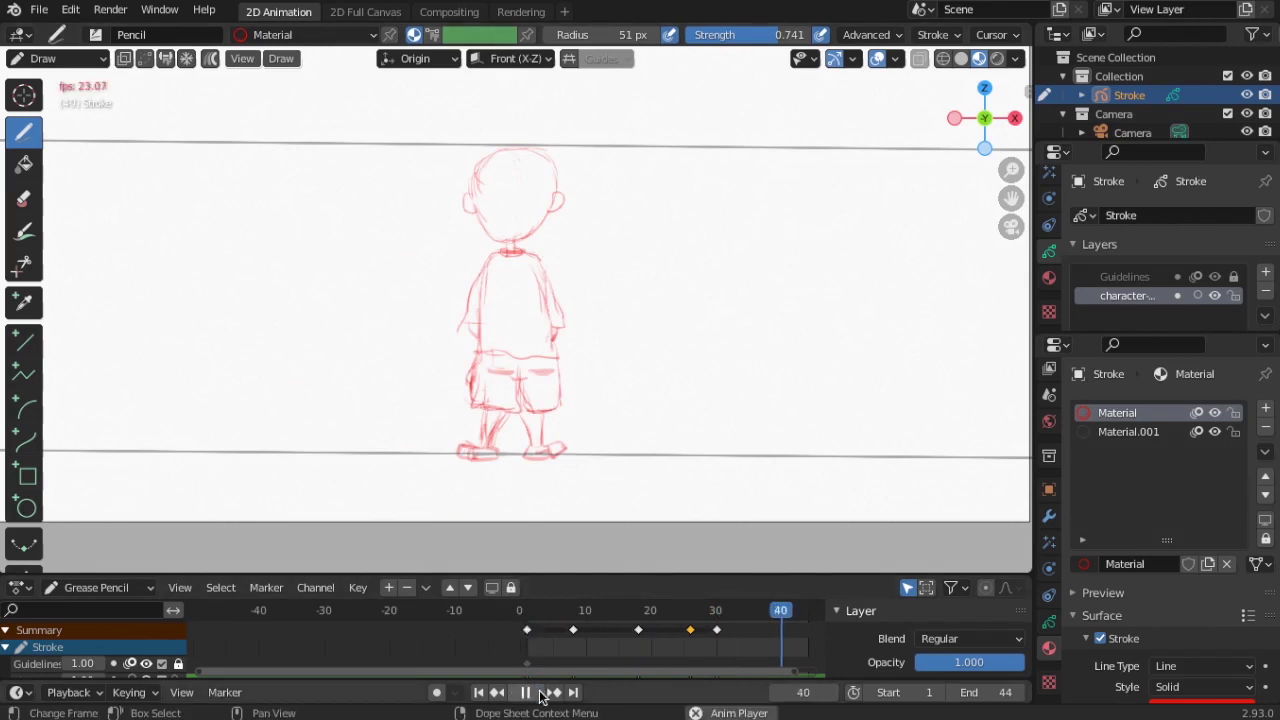